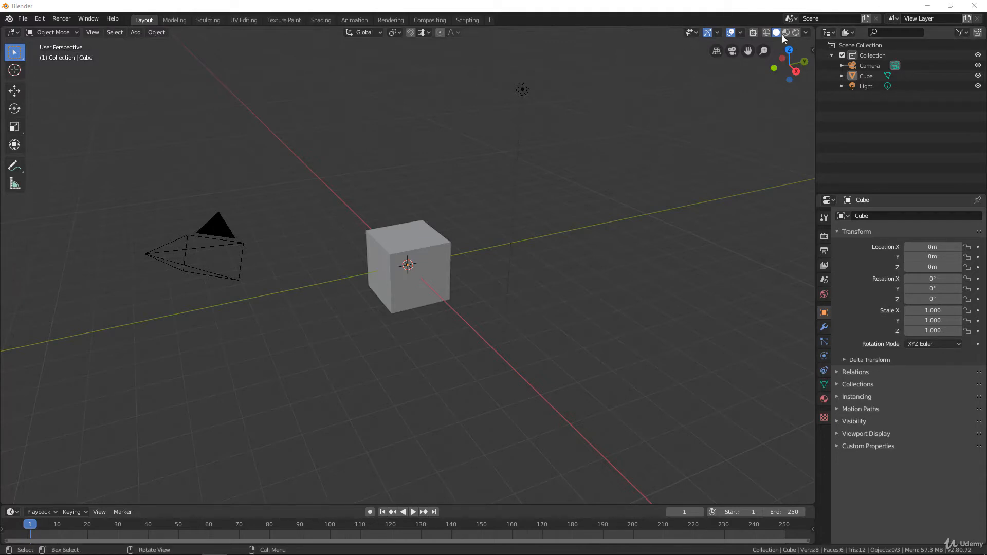
Add a UV sphere and move it beside the cube to about X 1.38 m, Y 4.26 m, Z 0.73 m.
left_click(380, 234)
middle_click_drag(381, 232, 425, 213)
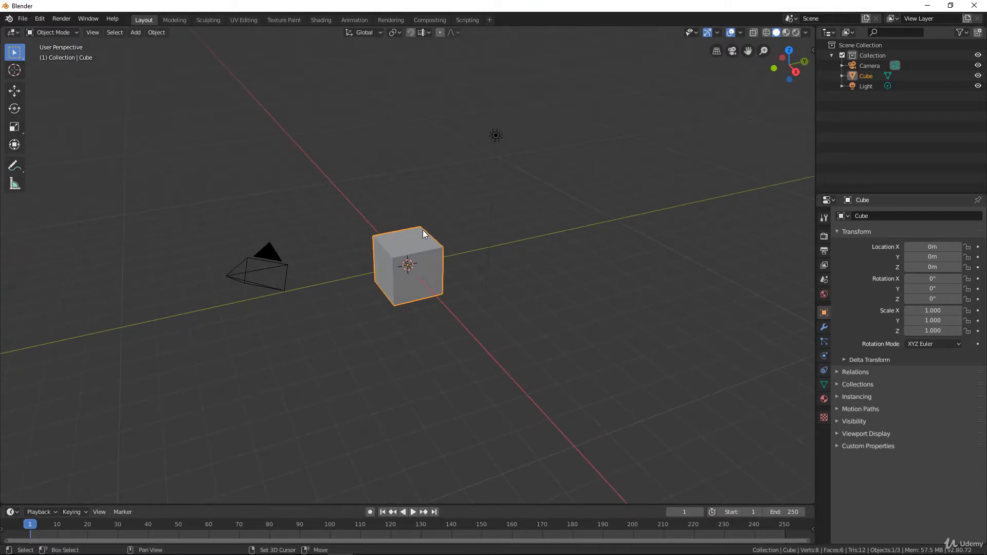
key("shift+a")
mouse_move(434, 221)
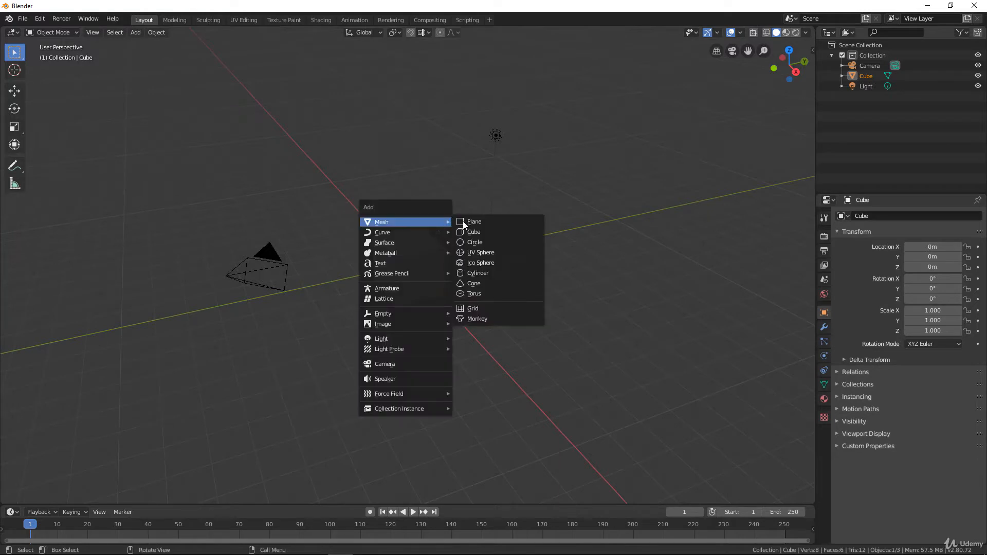
left_click(481, 252)
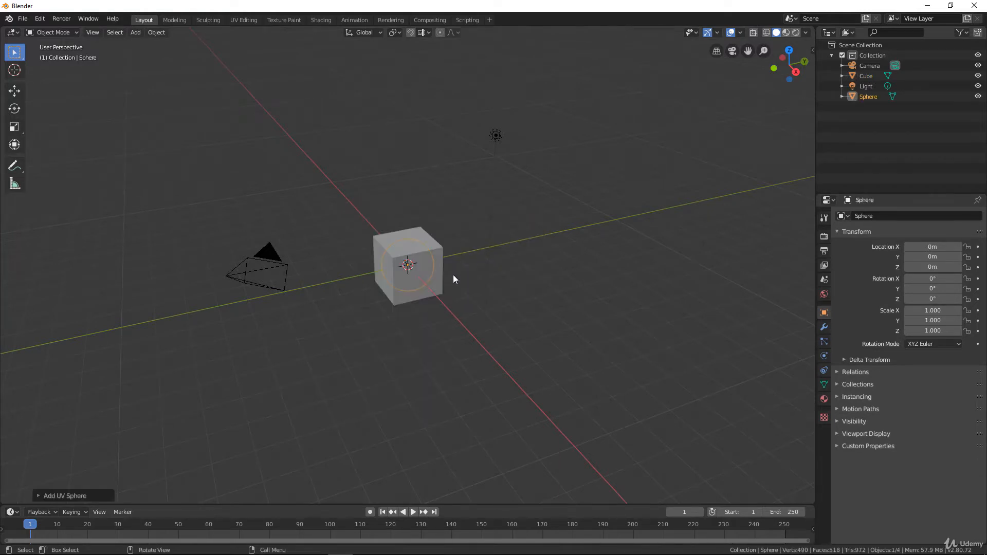
key("g")
left_click(591, 252)
Add a torus mesh and move it above and behind the cube to about X -2.41 m, Y -1.56 m, Z 2.96 m.
key("shift+a")
mouse_move(488, 257)
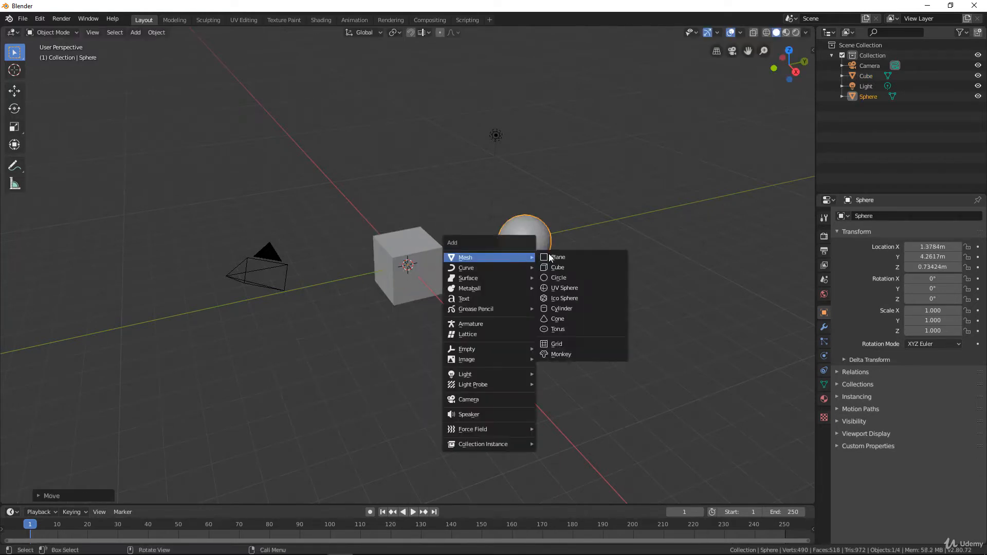
left_click(560, 330)
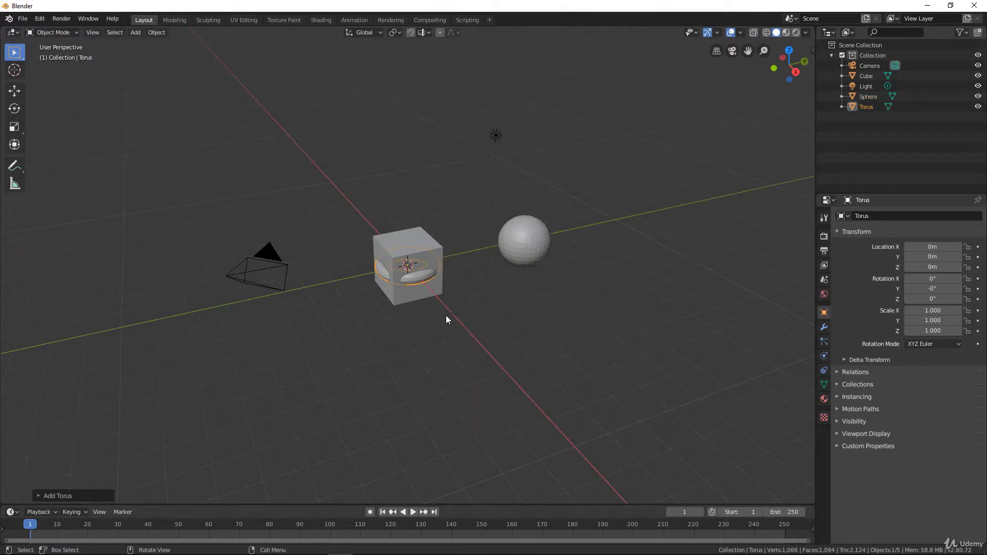
key("g")
left_click(370, 225)
Add a Nurbs curve and move it beyond the camera to about X -4.27 m, Y -8.38 m, Z 1.21 m.
key("shift+a")
mouse_move(421, 277)
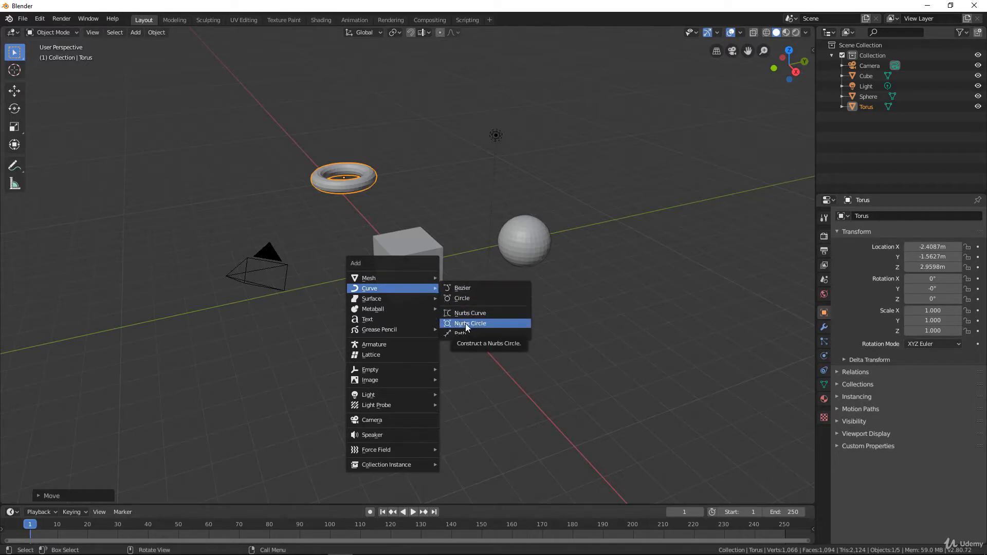
left_click(464, 313)
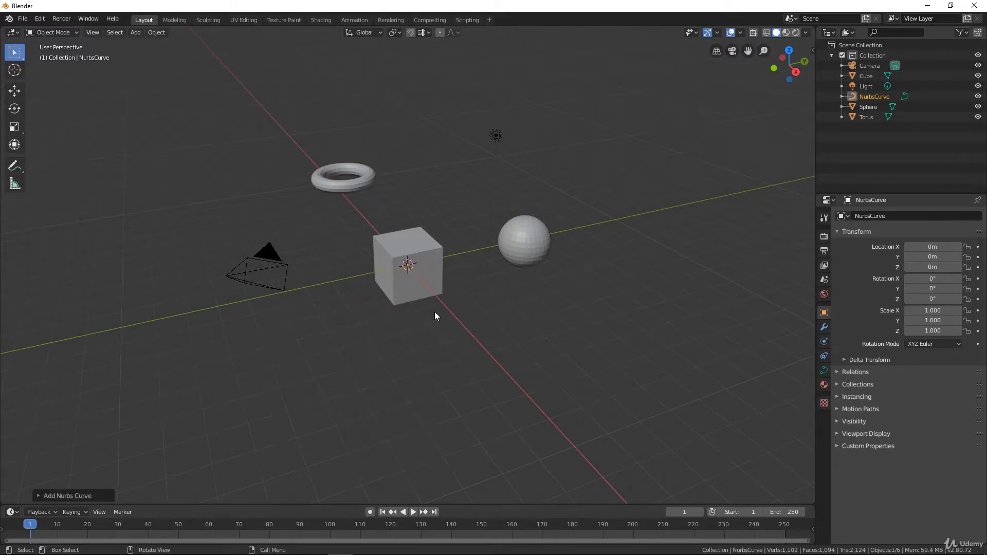
key("g")
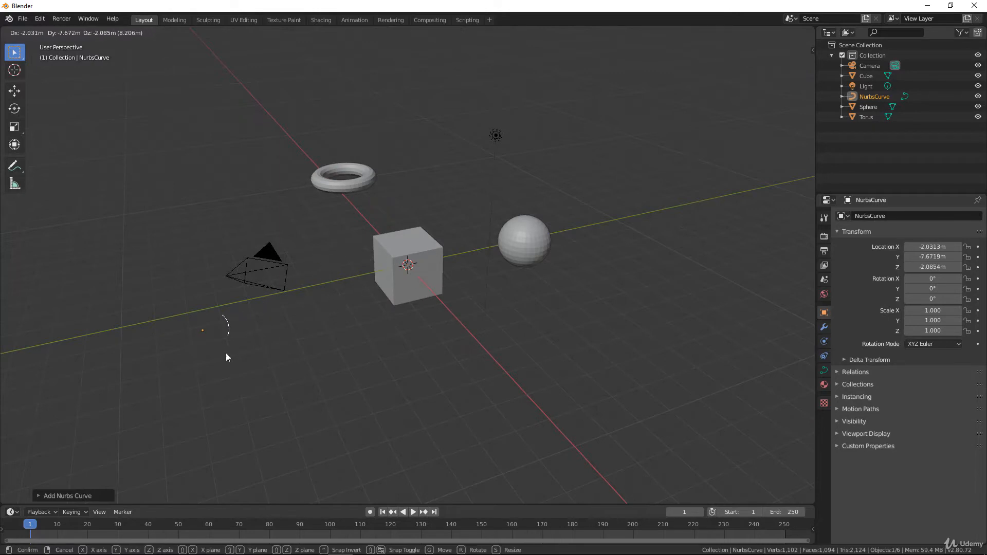
left_click(190, 262)
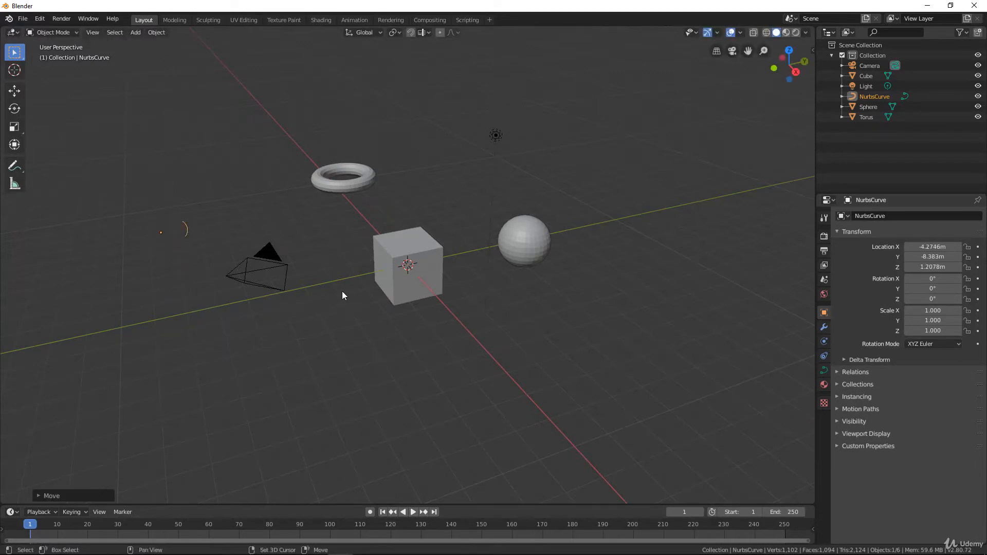
Add a Bezier circle and place it near the Nurbs curve at about X -3.22 m, Y -9.00 m, Z -1.03 m.
key("shift+a")
mouse_move(342, 291)
left_click(389, 302)
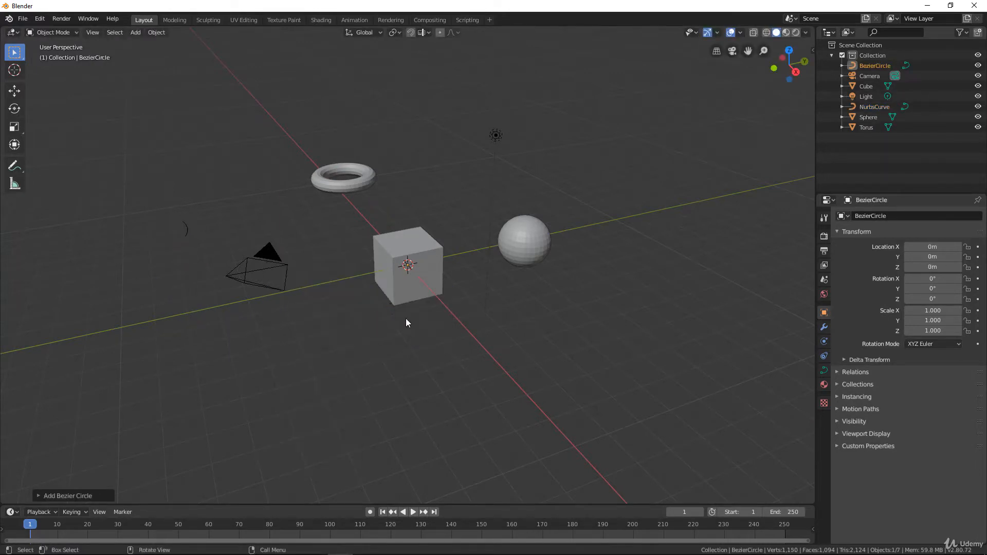
key("g")
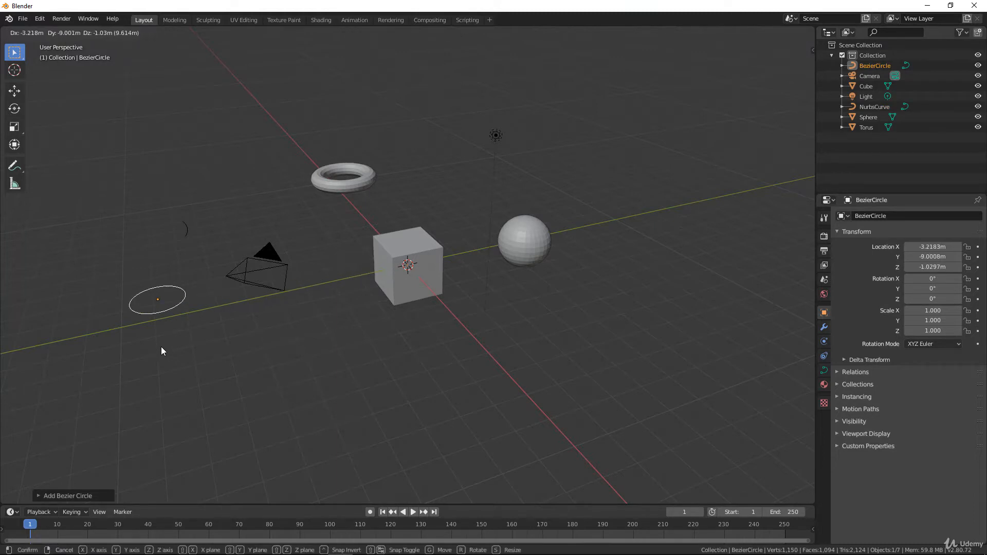
left_click(161, 347)
middle_click_drag(259, 323, 319, 265)
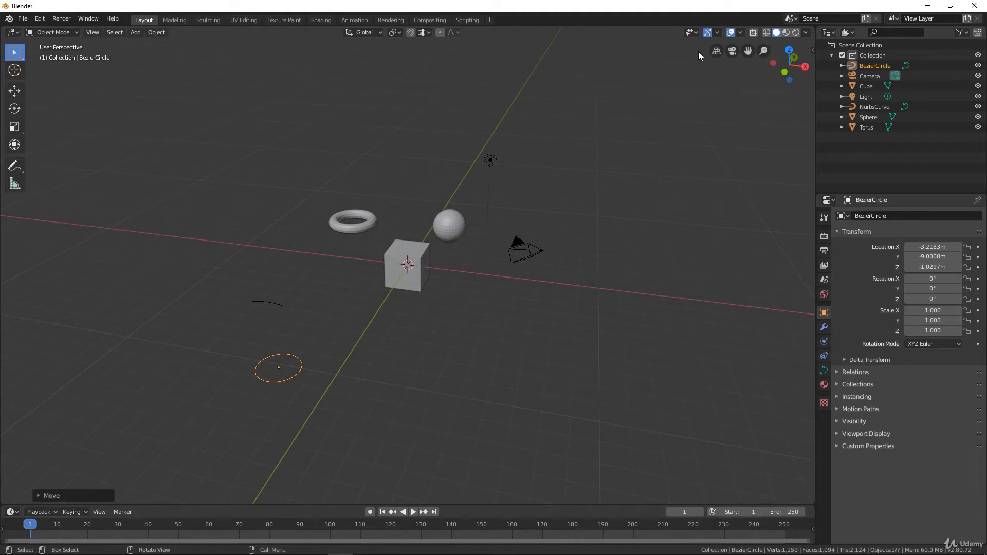
Switch the viewport visibility of the Mesh and Curve object types off and back on.
left_click(696, 32)
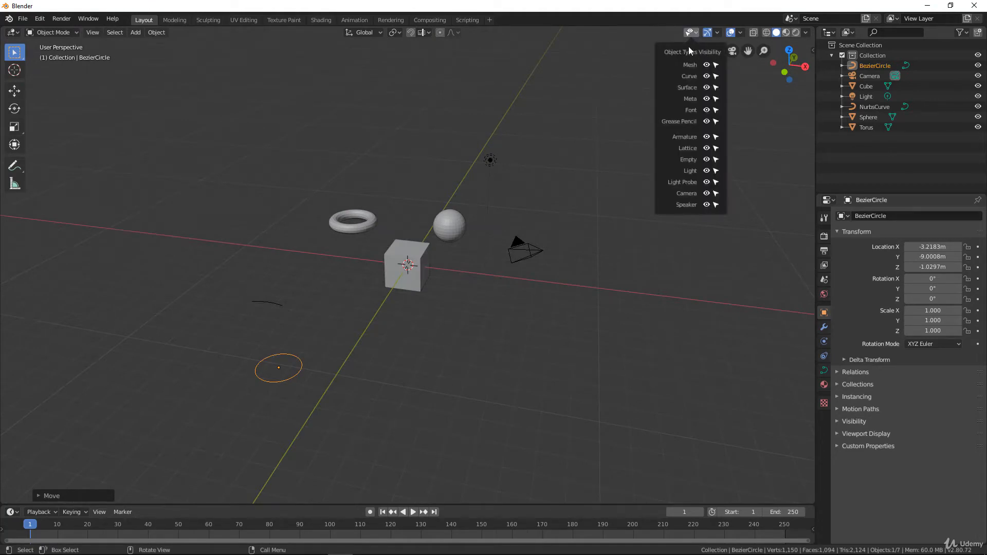
left_click(707, 66)
left_click(708, 65)
left_click(707, 77)
left_click(708, 77)
left_click(691, 32)
left_click(692, 33)
Delete the Nurbs curve and the Bezier circle from the scene.
left_click(261, 303)
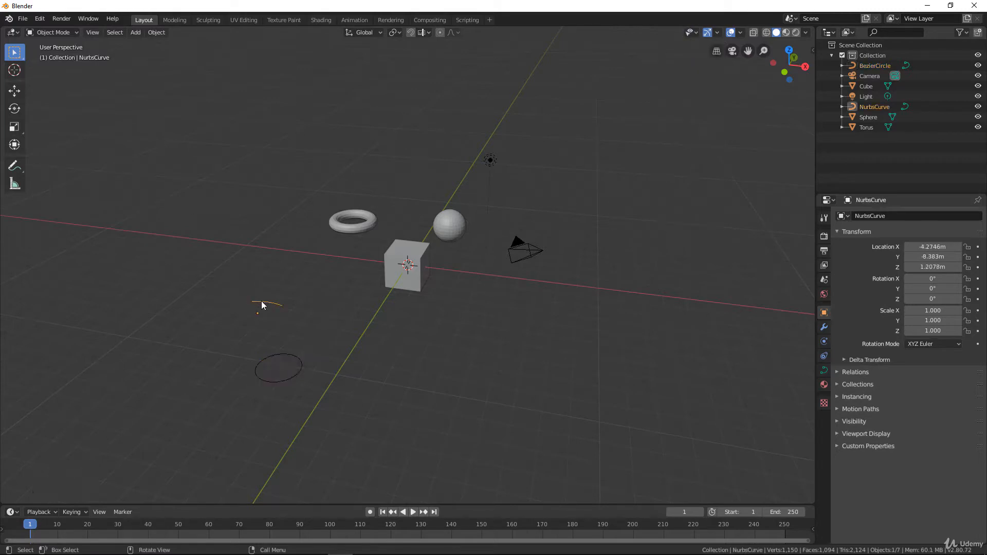
key("x")
left_click(285, 288)
left_click(285, 354)
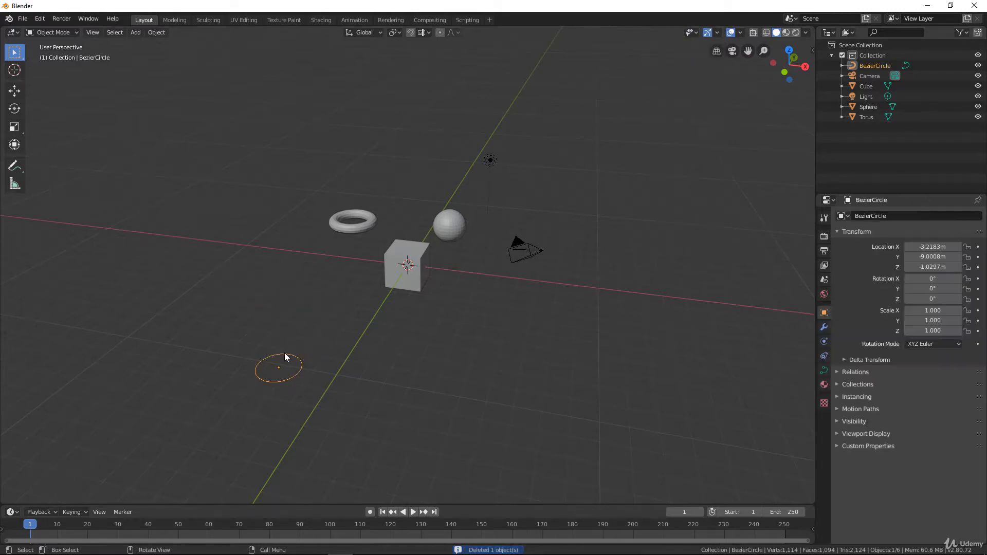
key("x")
left_click(285, 353)
Examine the available viewport gizmo options and viewport overlay options.
middle_click_drag(285, 352, 447, 216)
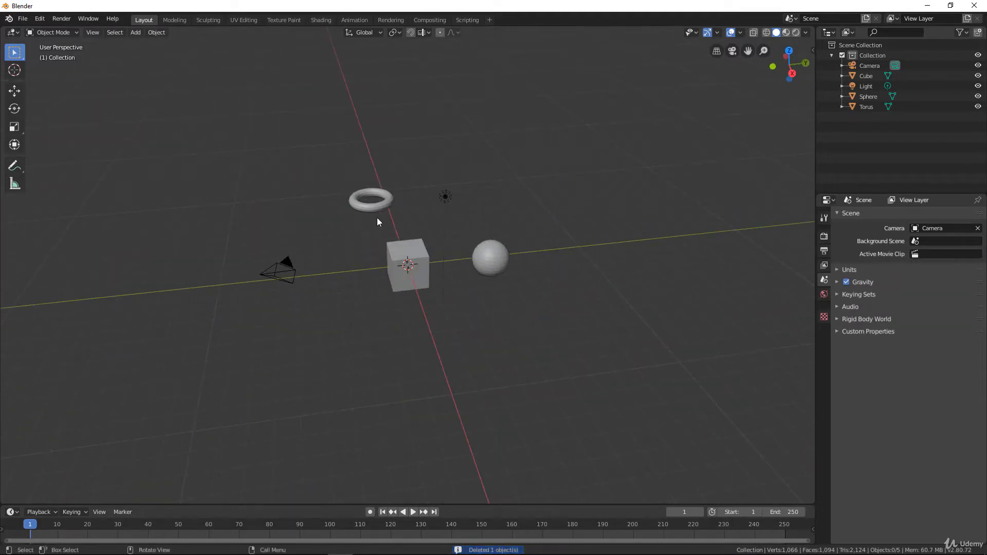
middle_click_drag(377, 222, 600, 168)
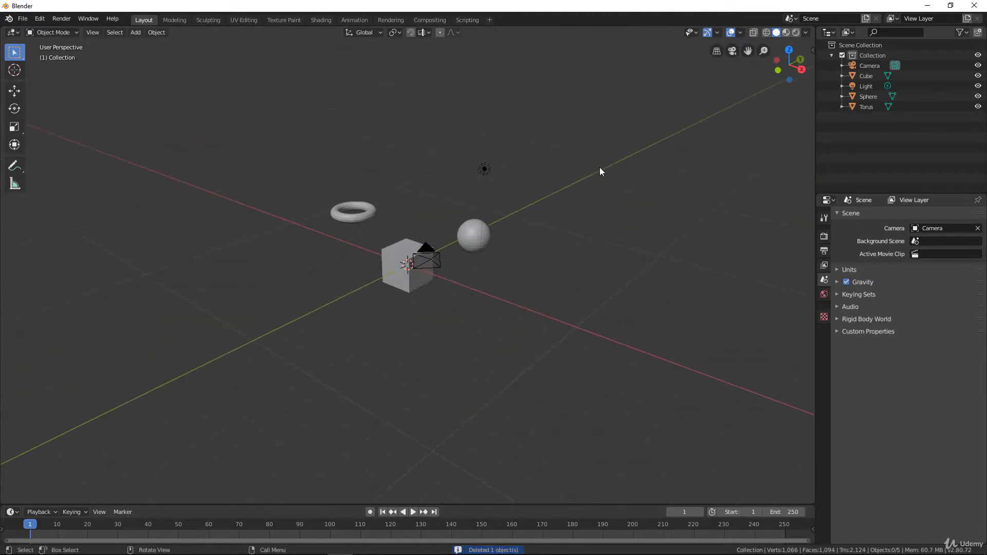
left_click(719, 32)
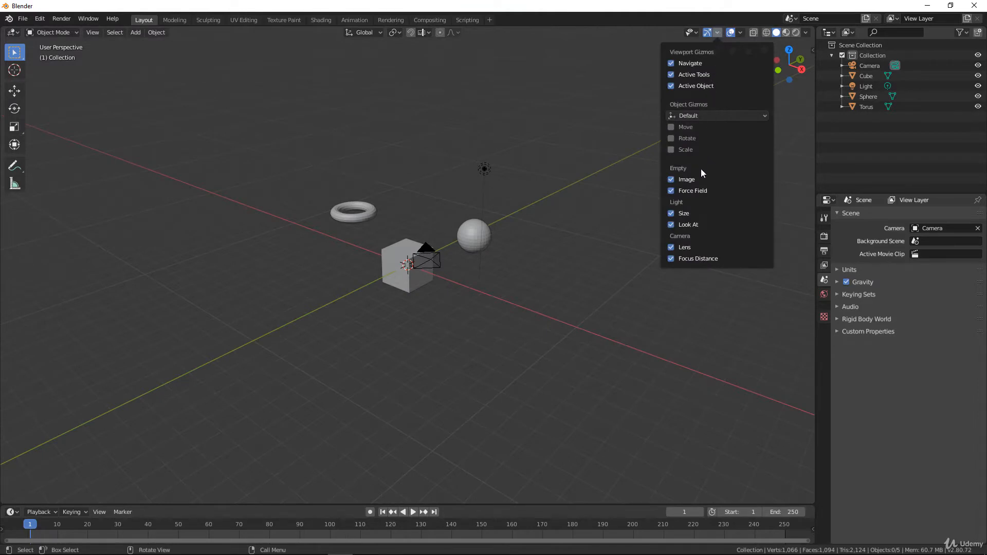
left_click(717, 33)
left_click(740, 32)
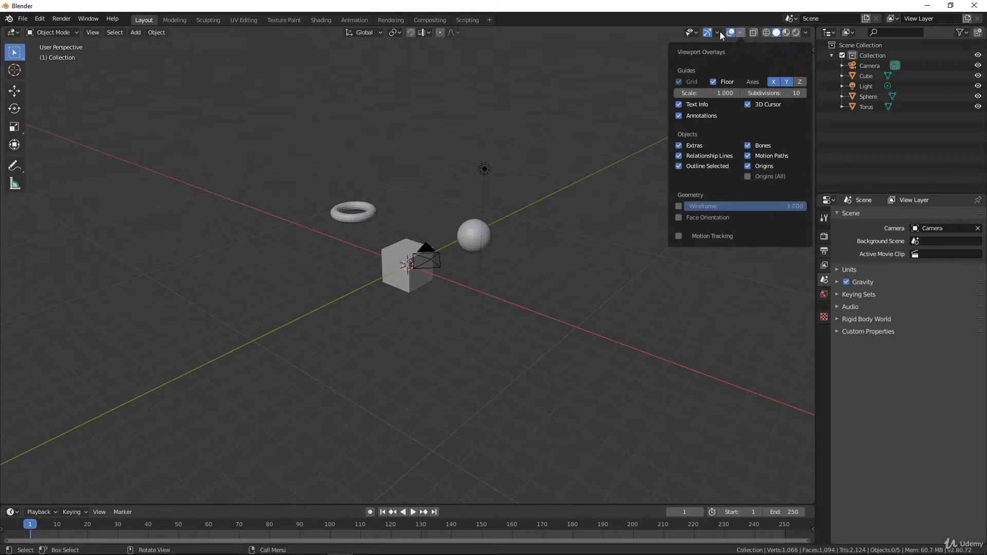
mouse_move(718, 30)
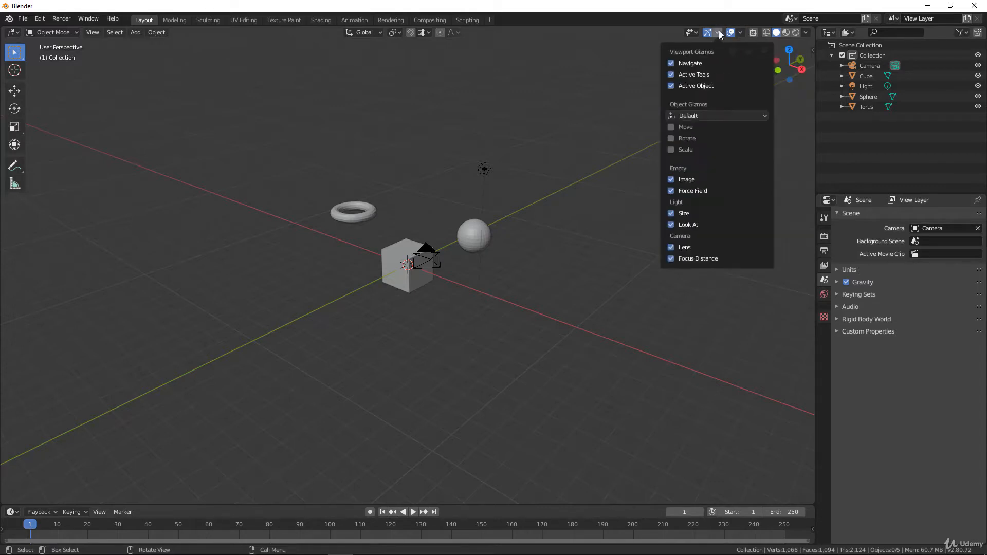
left_click(714, 31)
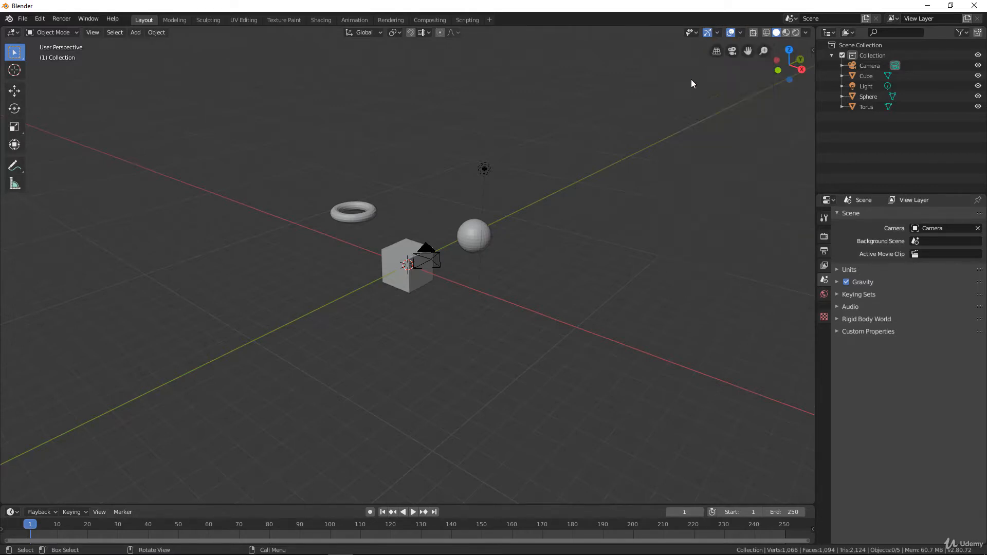
Turn off the Navigate viewport gizmos.
left_click(718, 32)
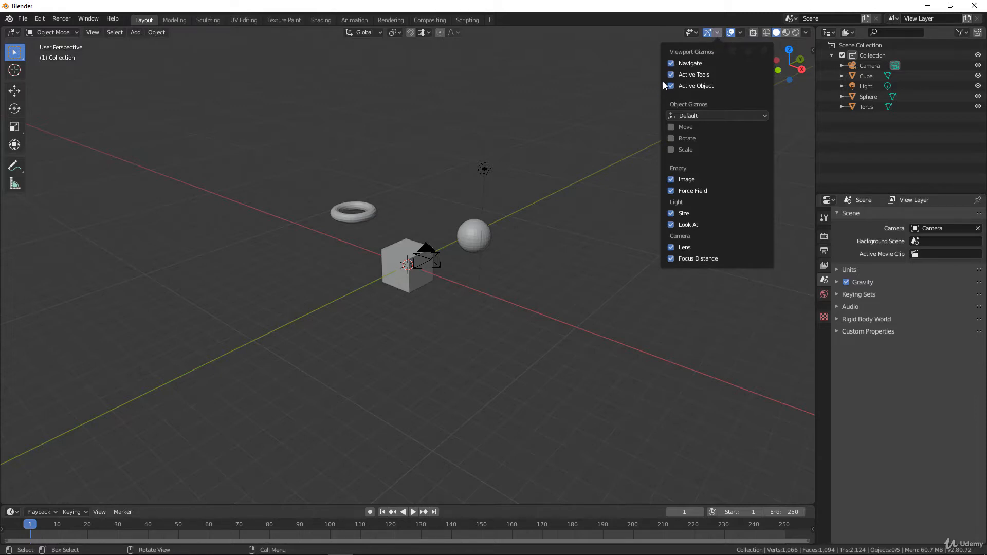
left_click(670, 64)
left_click(671, 63)
left_click(671, 63)
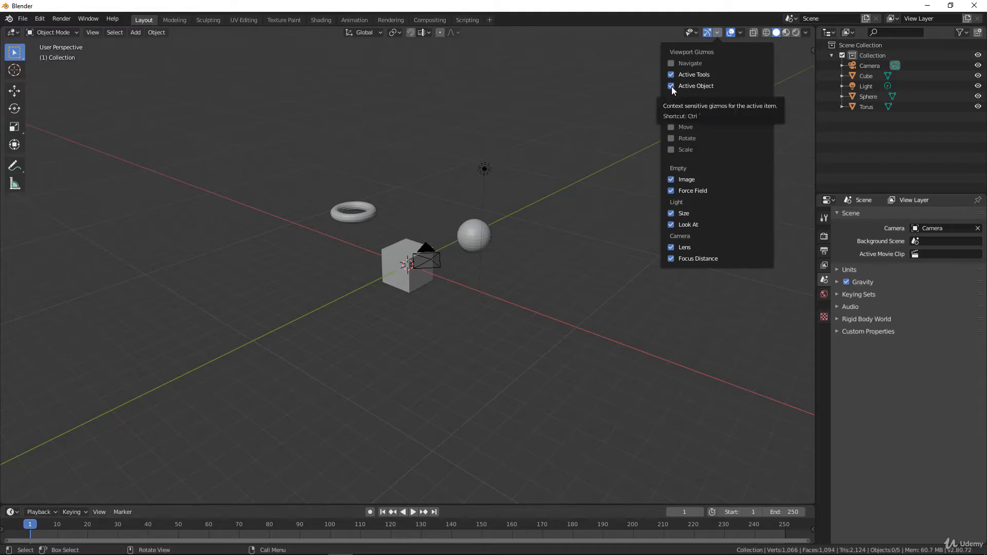
Select the cube and activate the Move tool to display its transform gizmo.
left_click(394, 252)
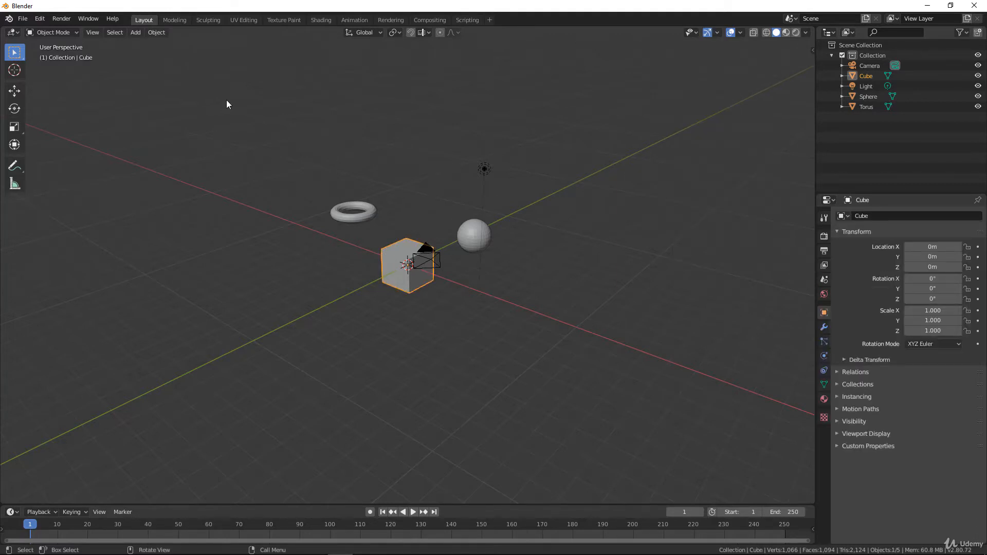
left_click(14, 91)
scroll(452, 242, "up", 2)
scroll(450, 242, "down", 2)
middle_click_drag(419, 240, 369, 242)
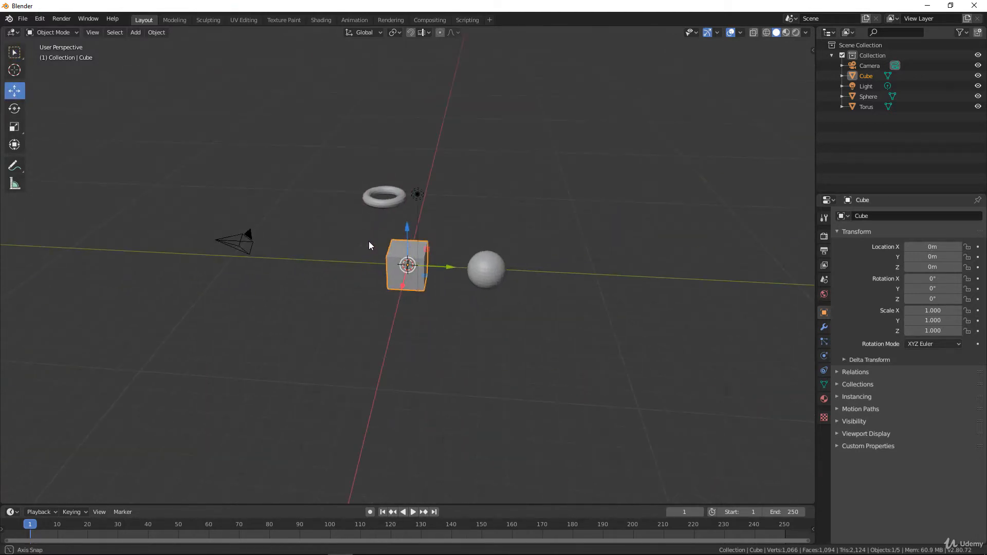
Toggle the Active Tools and Active Object viewport gizmos, leaving both disabled.
left_click(718, 33)
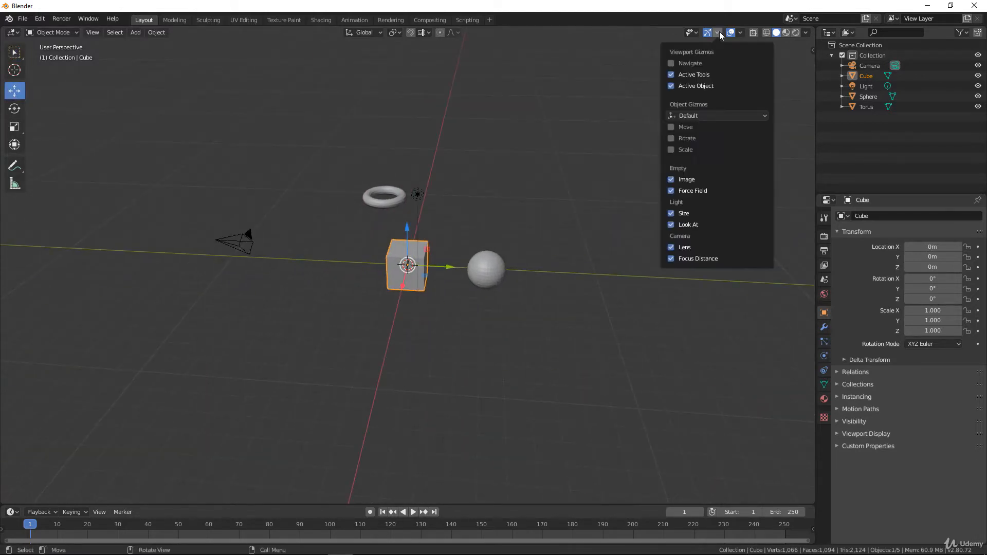
left_click(672, 75)
left_click(670, 85)
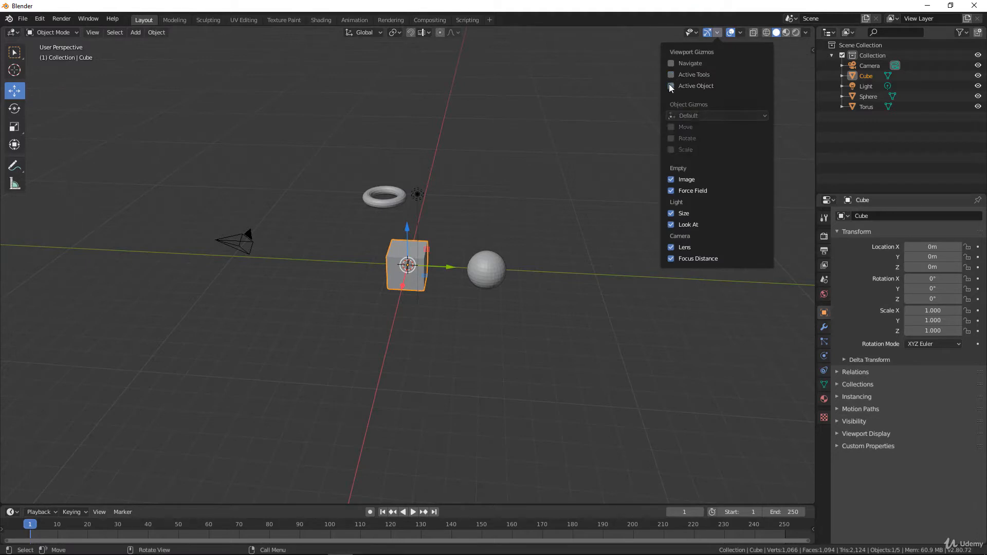
left_click(670, 86)
left_click(672, 75)
left_click(670, 86)
left_click(672, 74)
Switch to the Rotate tool and back to Move, and toggle the display of all gizmos off and on.
left_click(14, 109)
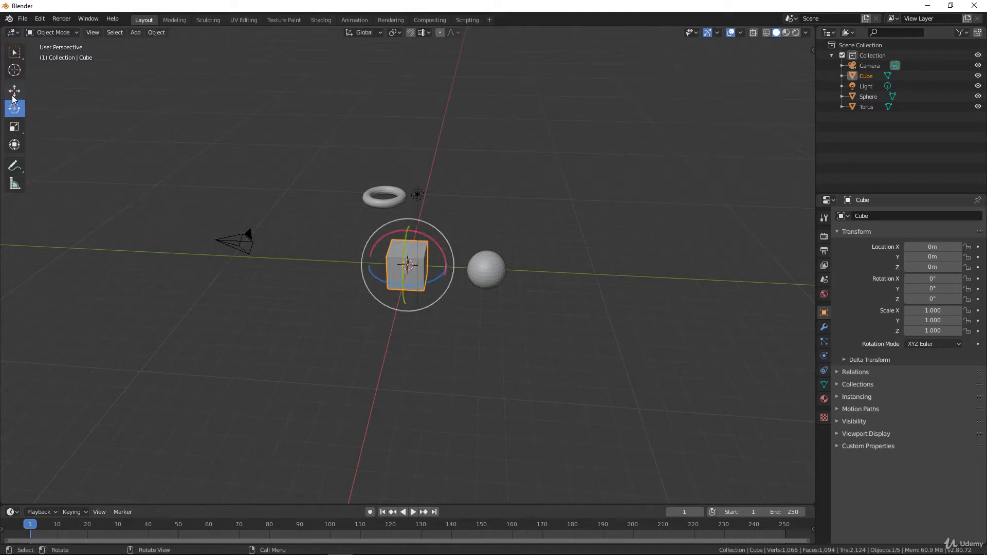
left_click(13, 91)
left_click(707, 33)
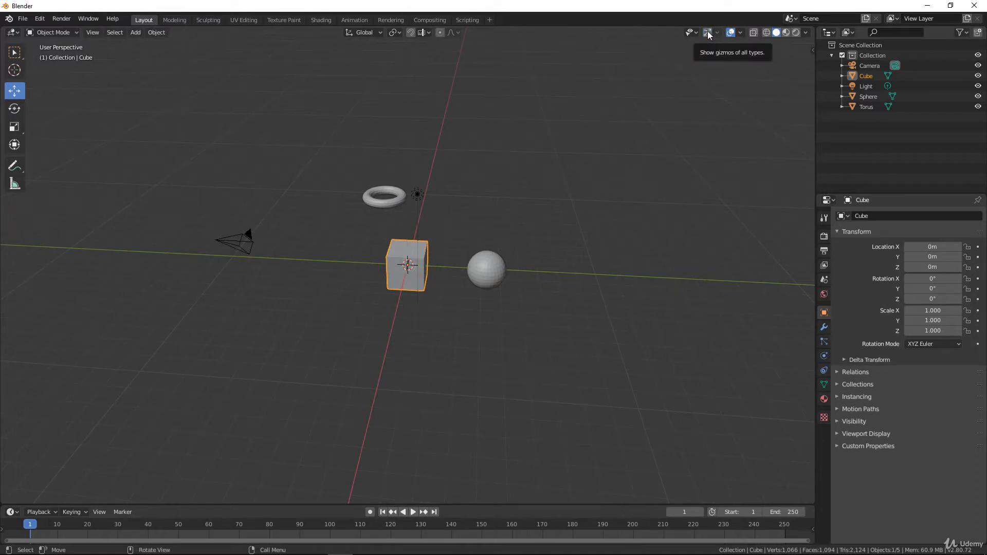
left_click(707, 33)
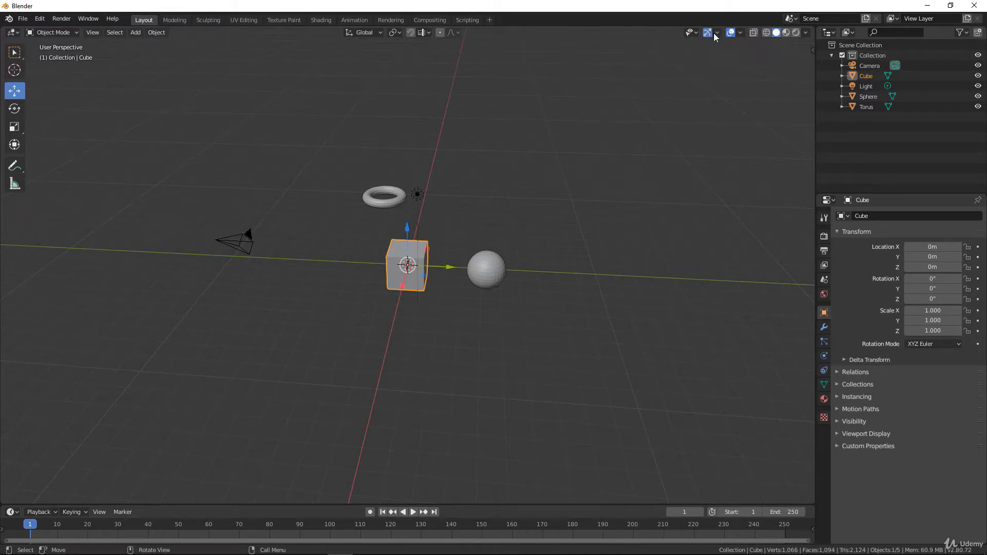
Re-enable the Navigate, Active Tools and Active Object viewport gizmos and return to the Select Box tool.
left_click(716, 33)
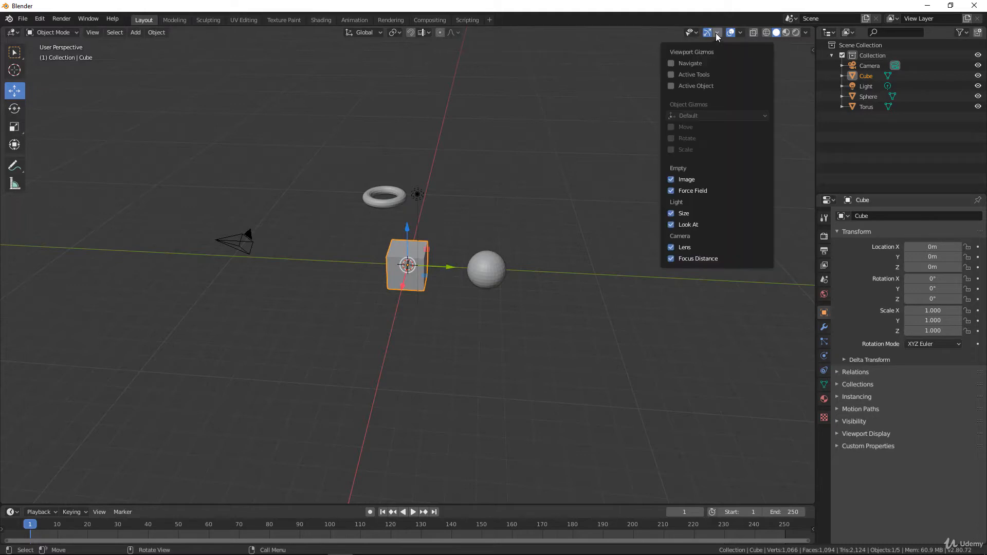
left_click(671, 85)
left_click(672, 64)
left_click(671, 73)
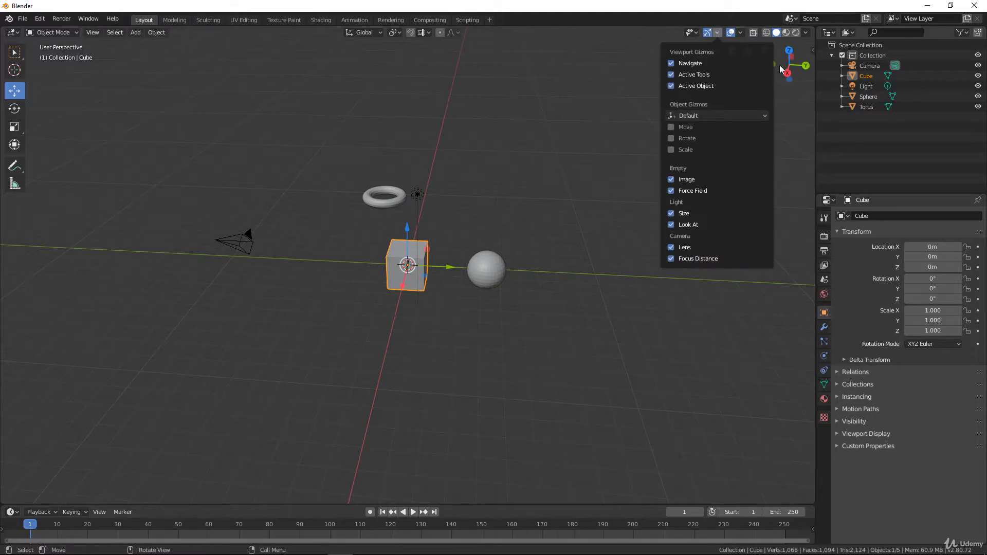
left_click(15, 57)
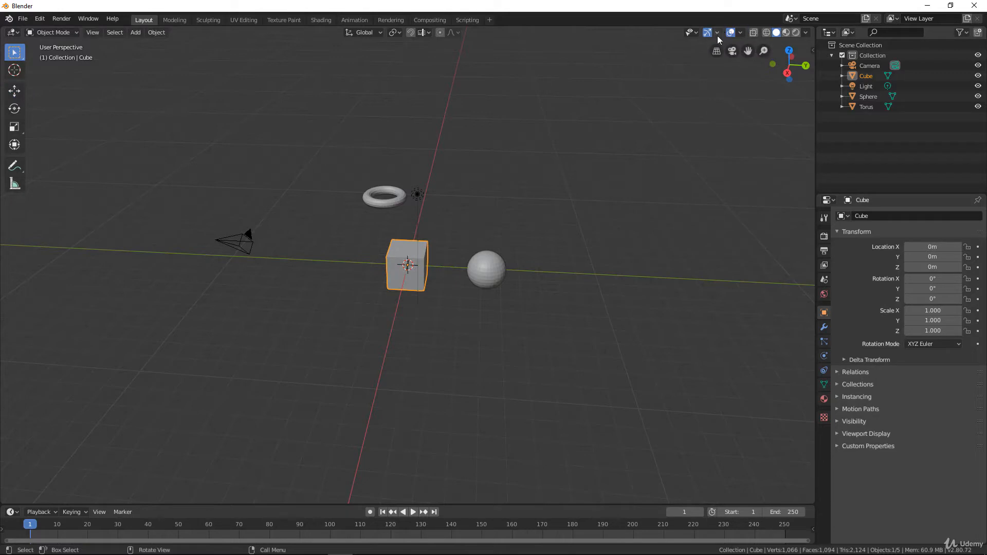
Select the light above the cube and center the viewport on it.
left_click(718, 32)
scroll(457, 177, "up", 4)
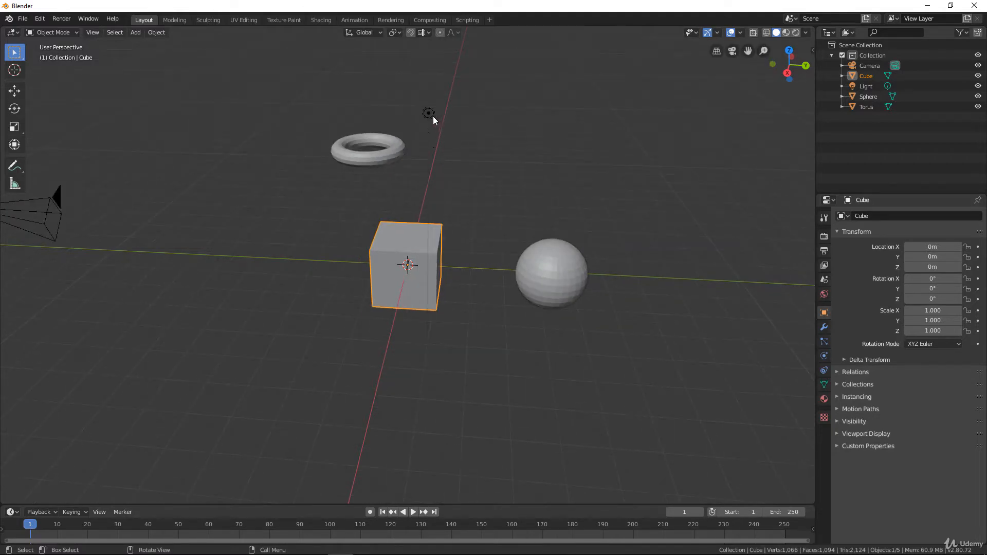
left_click(430, 113)
key("KP_Decimal")
middle_click_drag(460, 234, 525, 177)
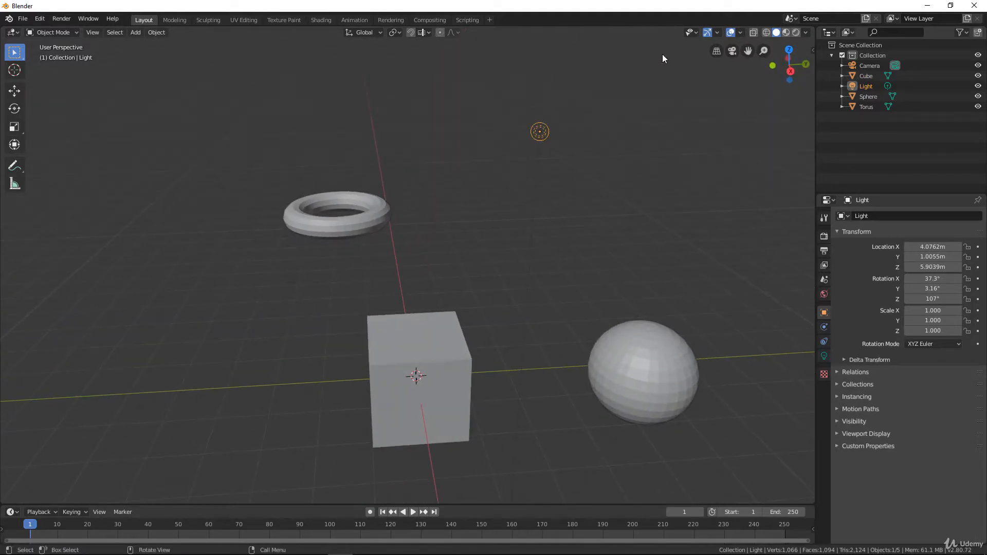
Toggle the display of all viewport gizmos off and on several times, leaving them shown.
left_click(718, 32)
scroll(545, 195, "down", 4)
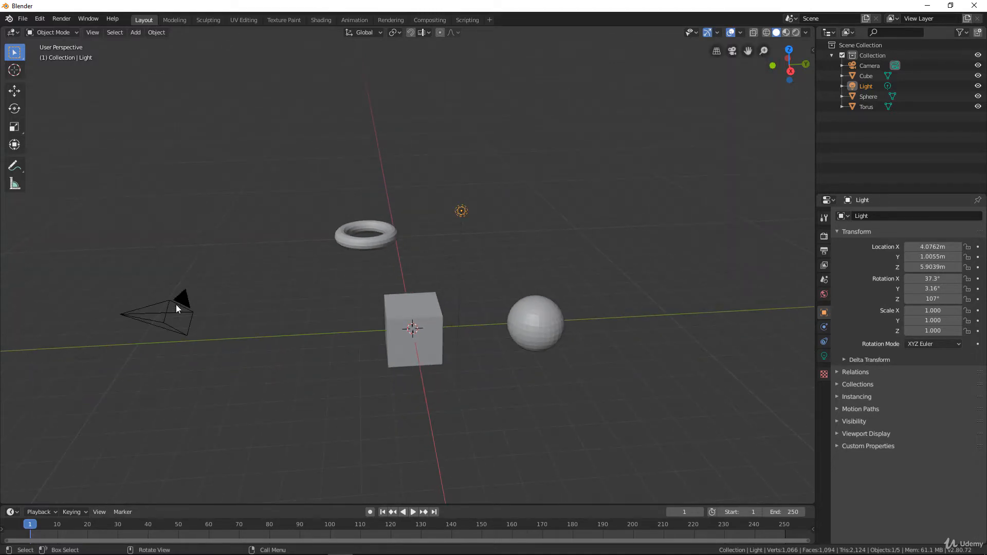
left_click(708, 32)
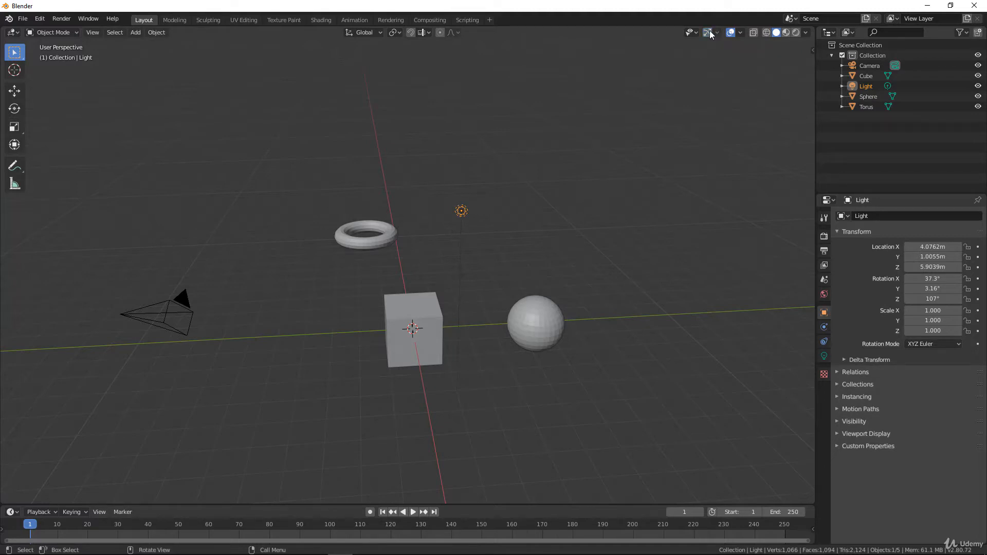
left_click(709, 32)
left_click(708, 32)
left_click(709, 33)
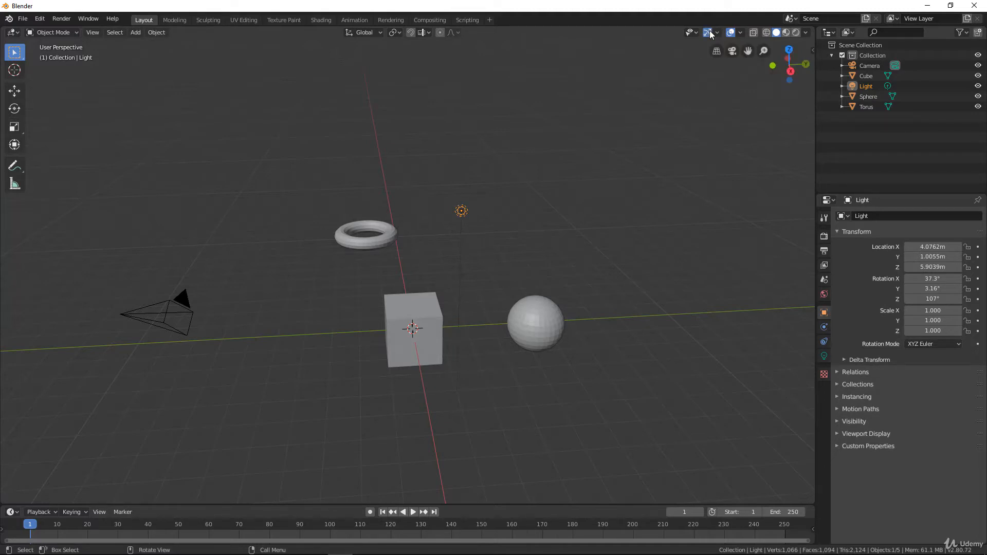
left_click(708, 33)
left_click(708, 32)
Toggle the X and Y axis lines and the floor grid in the viewport overlays, leaving them all enabled.
left_click(740, 33)
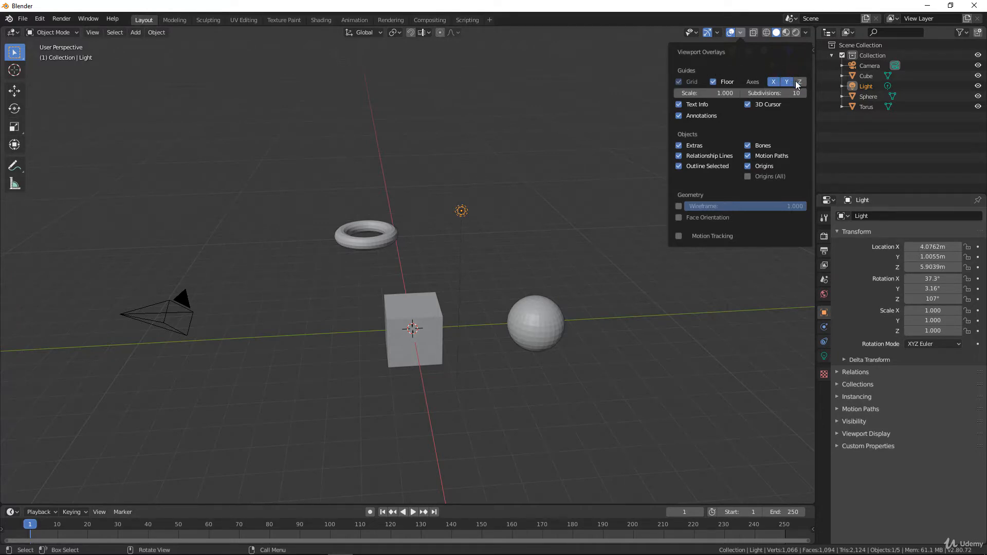
left_click(774, 81)
left_click(787, 81)
left_click(775, 83)
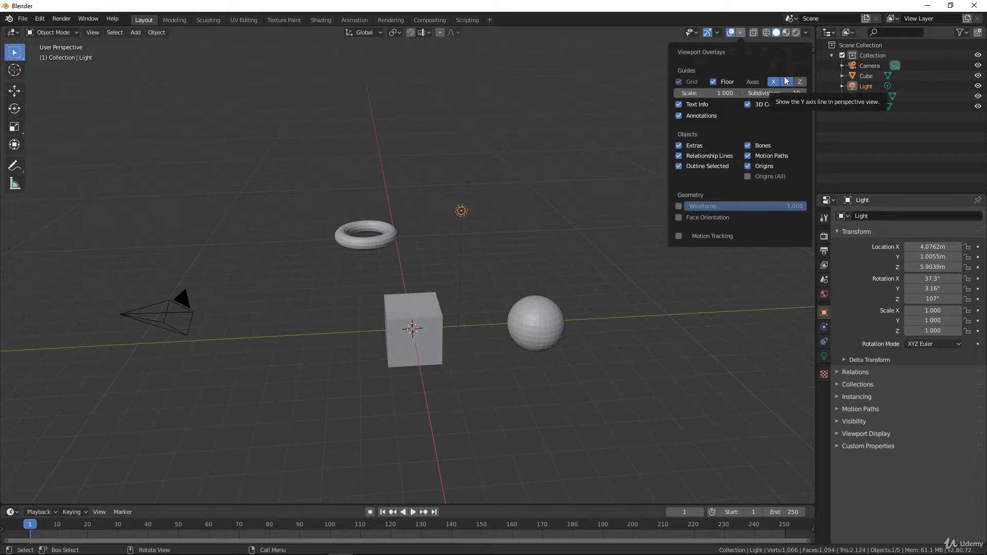
left_click(786, 82)
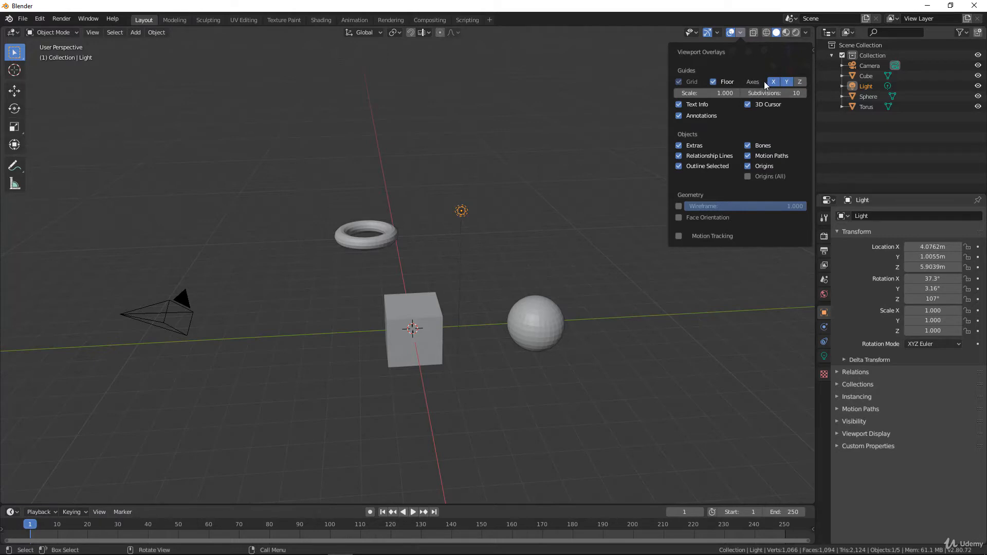
left_click(714, 82)
scroll(494, 309, "down", 2)
scroll(506, 331, "up", 2)
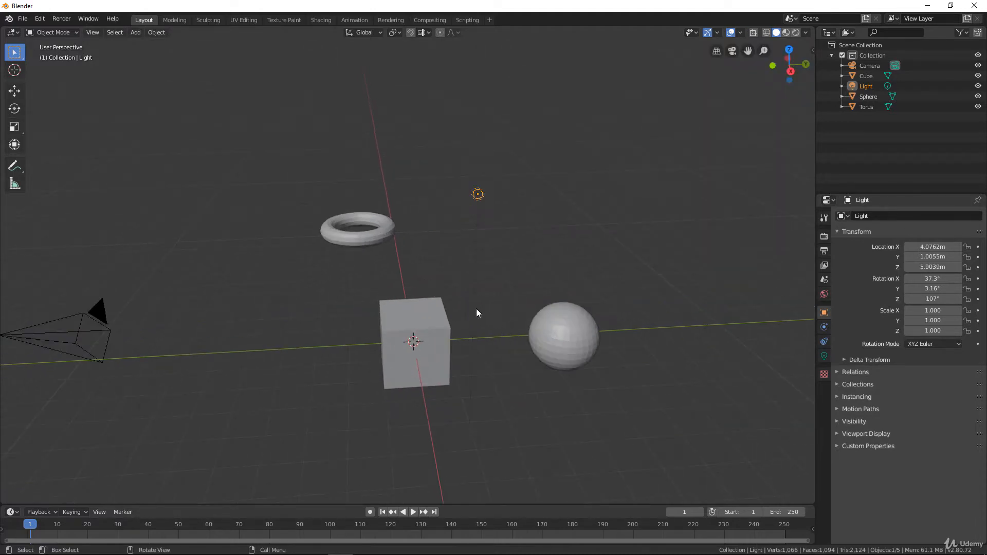
Select the cube at the world origin and view it from several angles.
middle_click_drag(523, 335, 490, 350)
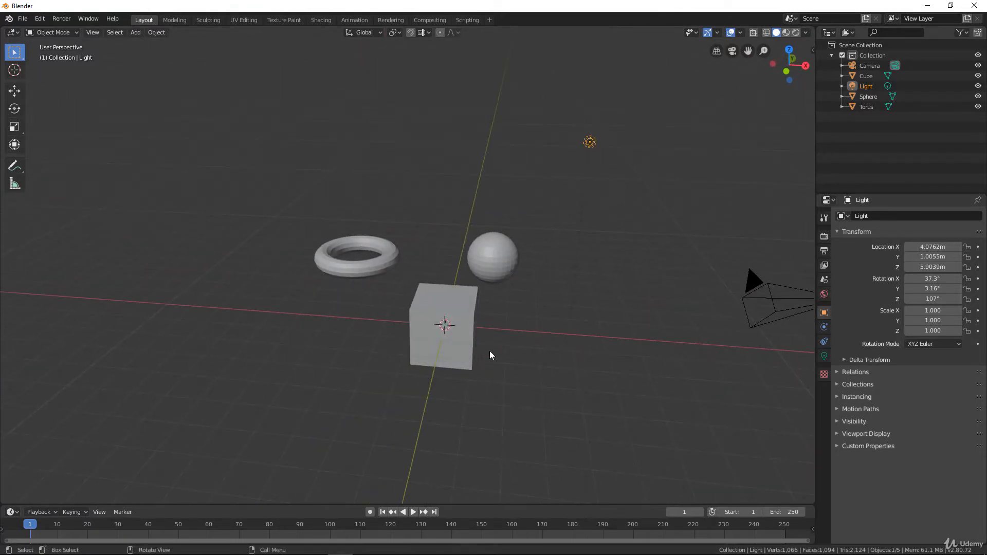
middle_click_drag(451, 310, 455, 308)
left_click(453, 304)
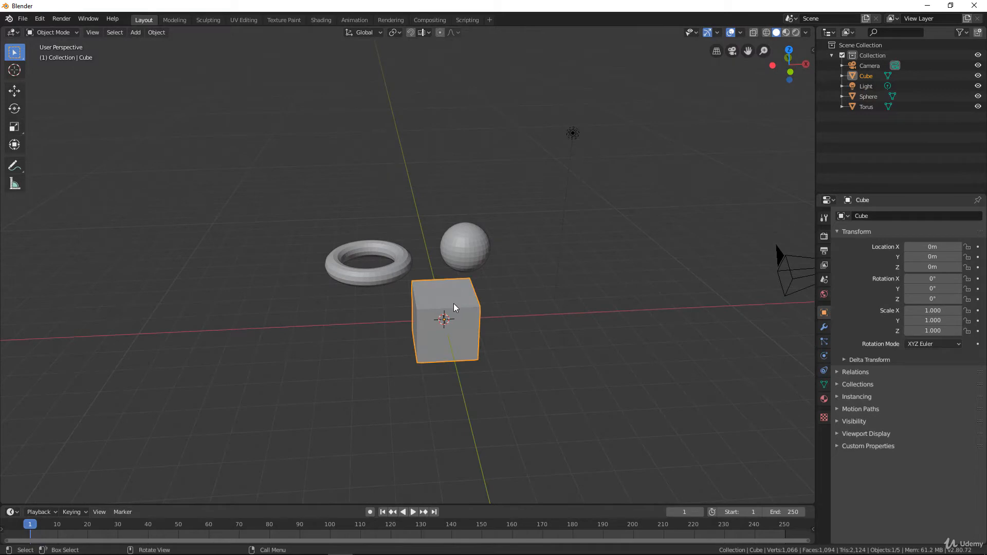
mouse_move(510, 316)
middle_mouse_down()
mouse_move(480, 338)
mouse_move(489, 344)
mouse_move(501, 323)
middle_mouse_up()
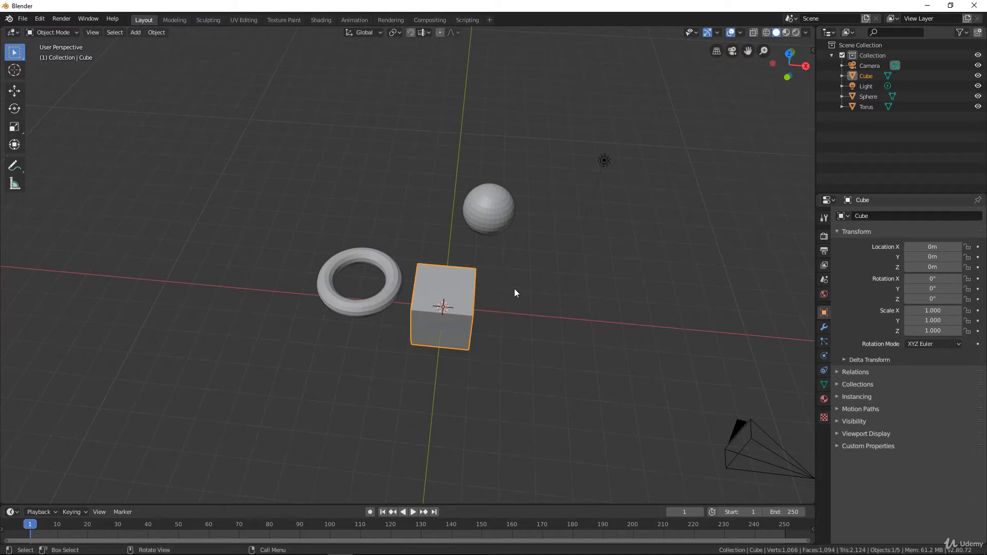
middle_click_drag(452, 301, 428, 303)
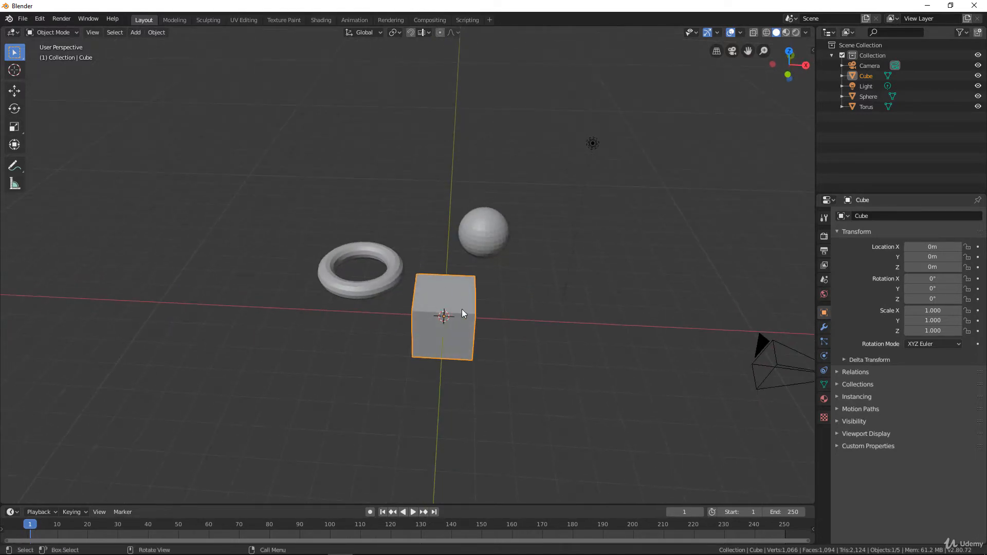
Toggle the 3D Cursor overlay off and on twice, leaving it enabled.
left_click(739, 33)
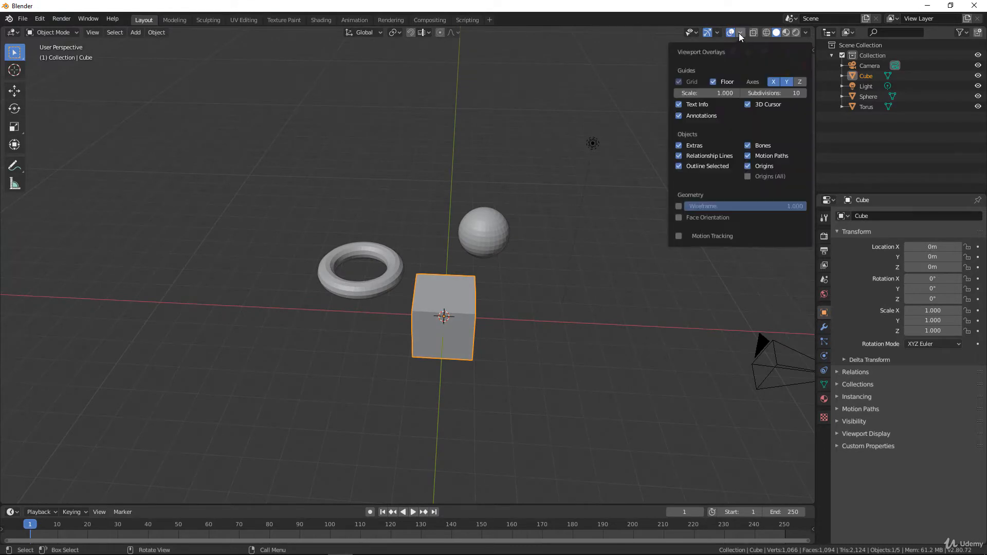
left_click(749, 104)
left_click(748, 103)
left_click(748, 104)
left_click(748, 104)
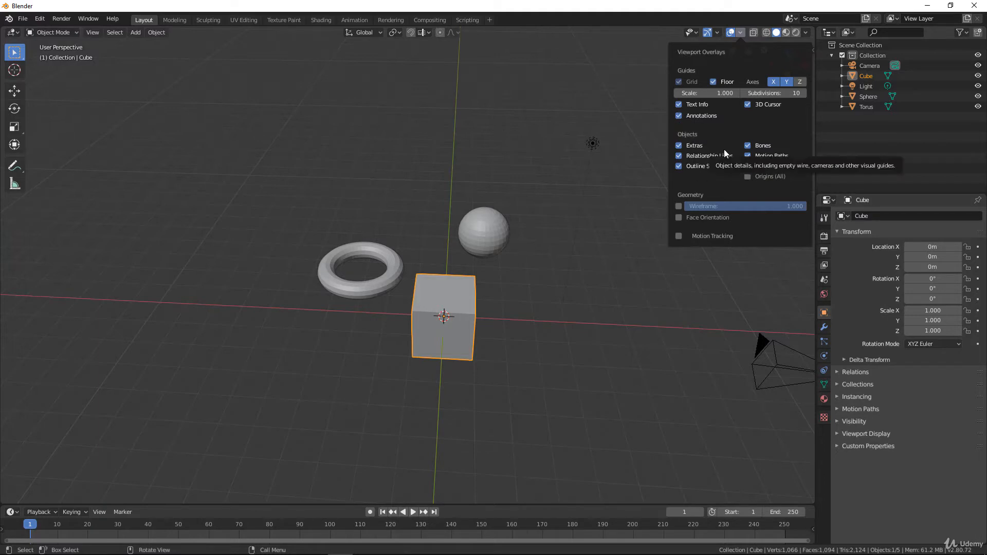
Enable the Wireframe geometry overlay and inspect the mesh edges on the torus, sphere and cube.
left_click(679, 205)
scroll(520, 262, "up", 6)
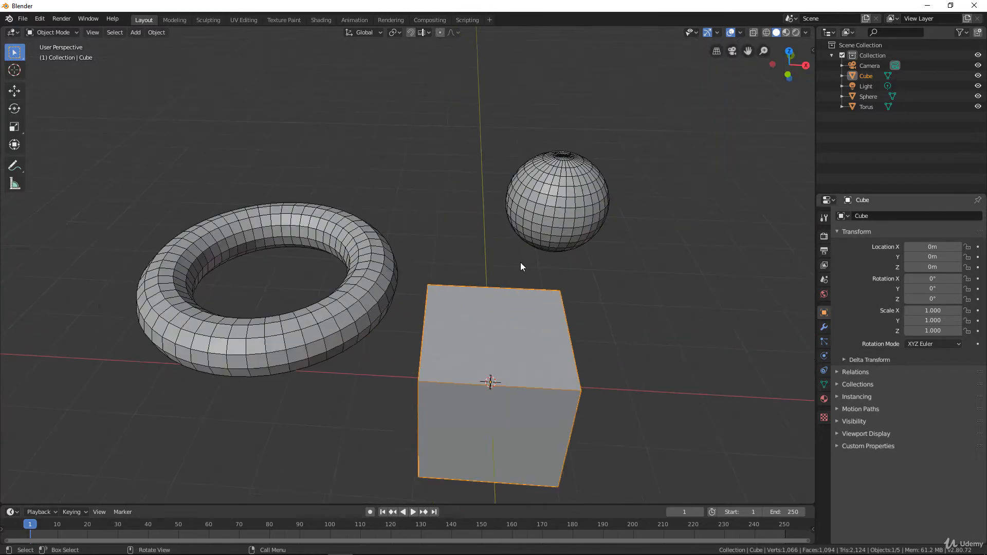
middle_click_drag(572, 234, 502, 218)
scroll(351, 215, "down", 2)
middle_click_drag(350, 215, 572, 223)
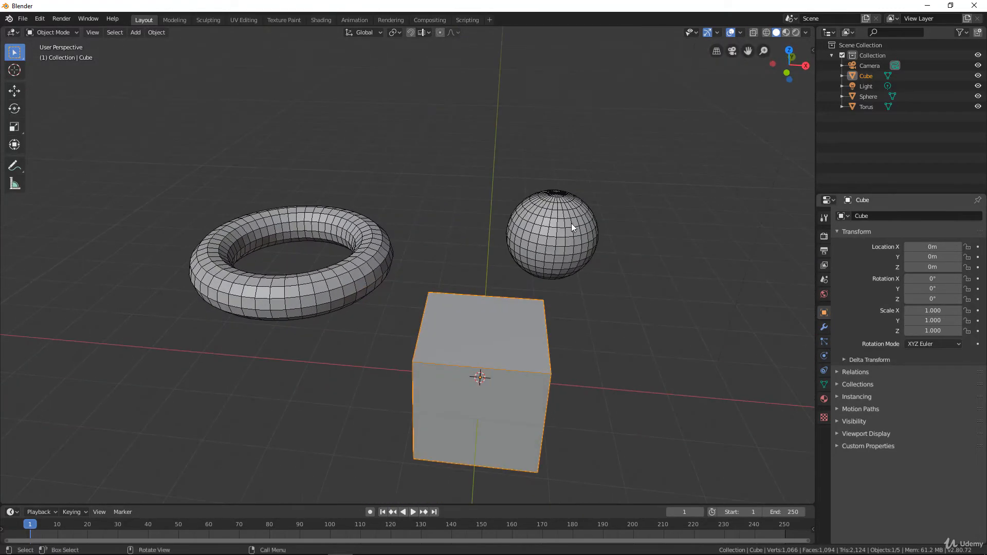
Turn off the Wireframe overlay and toggle the Face Orientation overlay on and off.
left_click(740, 33)
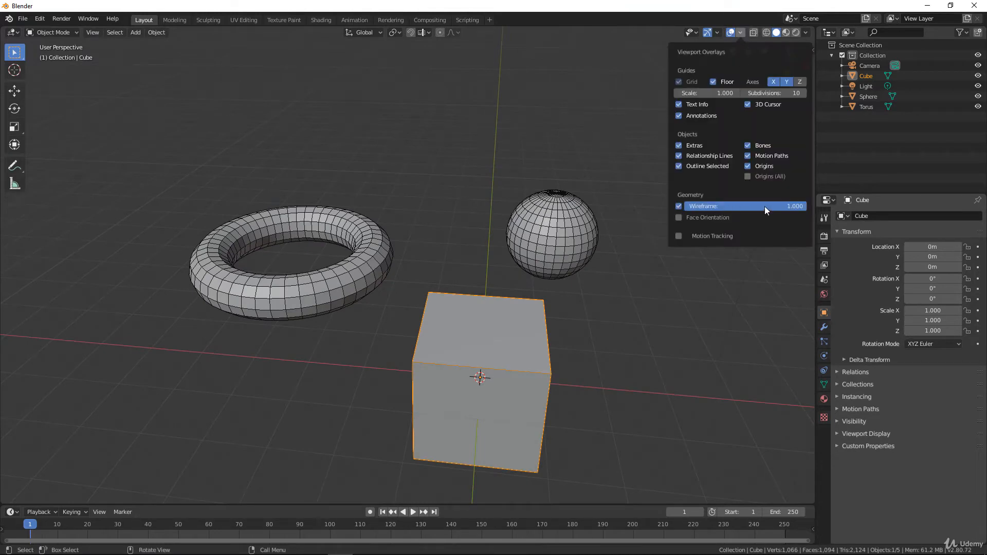
mouse_move(764, 205)
left_mouse_down()
mouse_move(615, 209)
mouse_move(764, 203)
left_mouse_up()
left_click(678, 206)
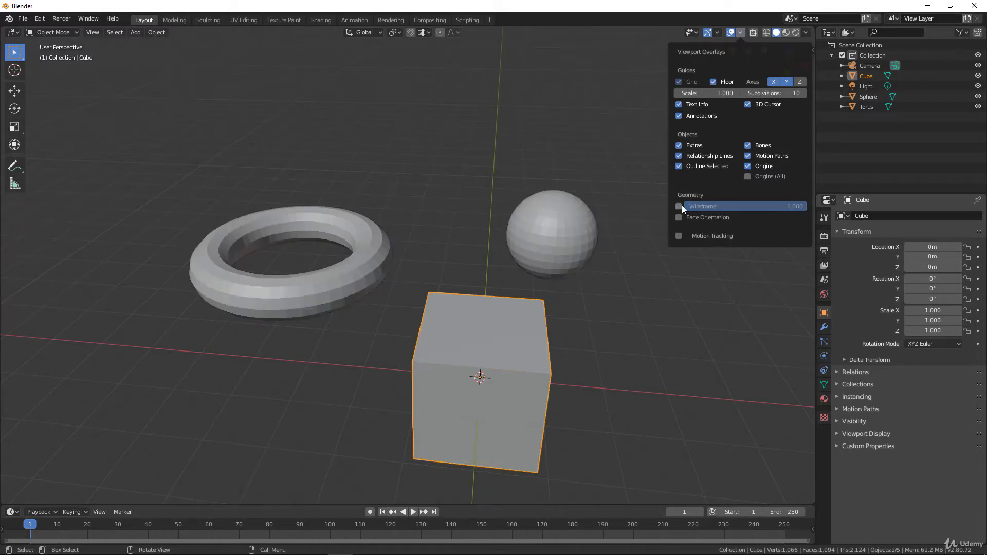
left_click(679, 218)
left_click(678, 218)
Enable X-ray display and move the cube in front of the sphere, to about X 1.48 m, Y 1.08 m, Z 1.53 m.
left_click(752, 32)
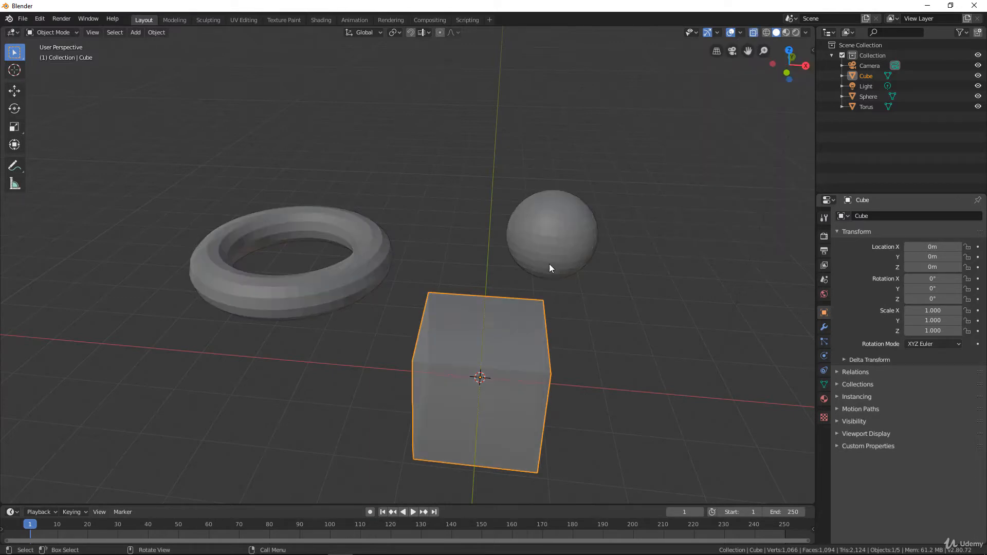
scroll(545, 265, "down", 2)
scroll(529, 267, "up", 2)
key("g")
left_click(603, 264)
middle_click_drag(489, 276, 561, 247)
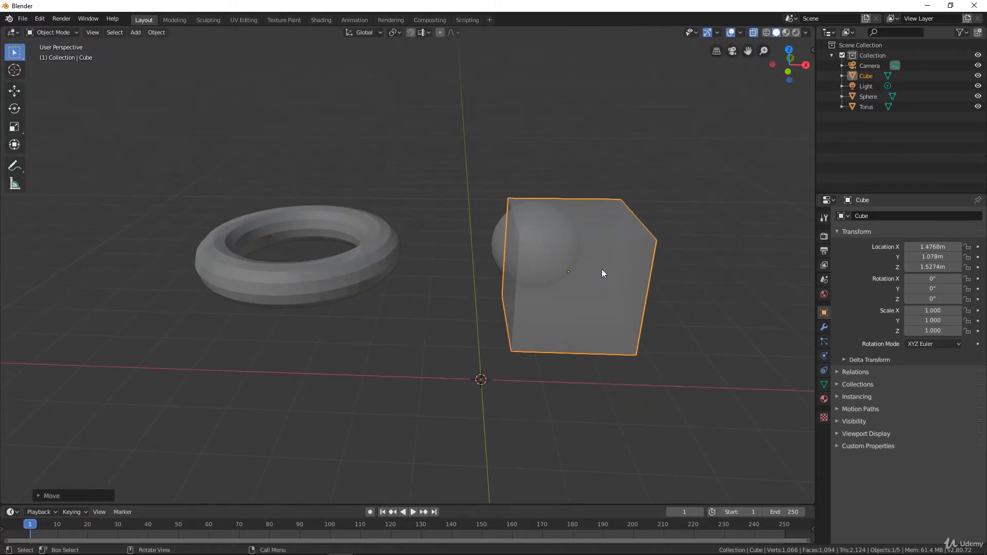
mouse_move(602, 273)
middle_mouse_down()
mouse_move(557, 273)
mouse_move(569, 309)
mouse_move(652, 298)
mouse_move(648, 248)
mouse_move(635, 269)
mouse_move(646, 264)
mouse_move(646, 283)
mouse_move(651, 228)
mouse_move(567, 233)
mouse_move(579, 218)
mouse_move(549, 253)
mouse_move(461, 249)
mouse_move(605, 255)
middle_mouse_up()
Turn off X-ray display and switch the viewport to Wireframe shading and back to Solid.
left_click(754, 33)
left_click(766, 32)
left_click(776, 32)
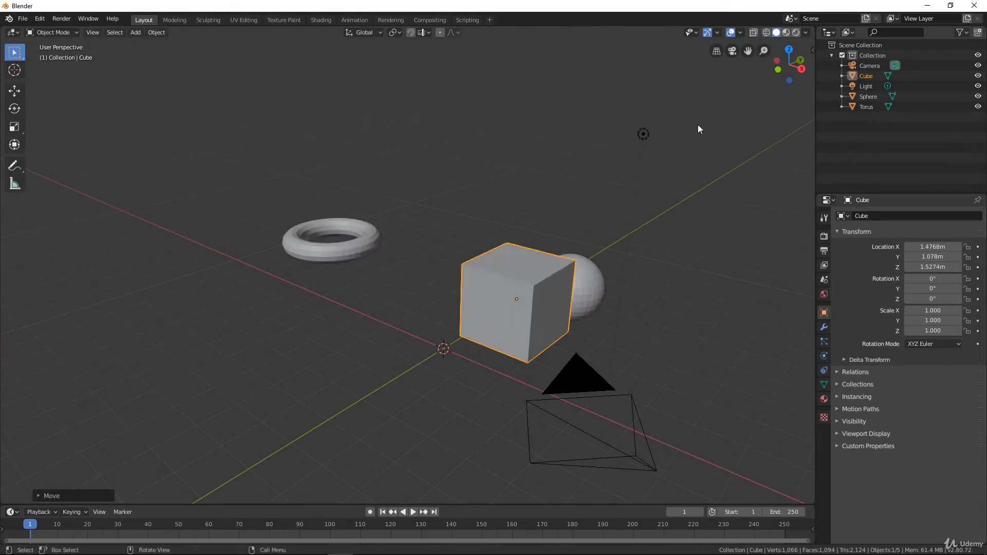
Switch the viewport to LookDev shading and inspect the cube and sphere up close.
mouse_move(698, 124)
middle_mouse_down()
mouse_move(354, 363)
mouse_move(317, 365)
mouse_move(347, 374)
middle_mouse_up()
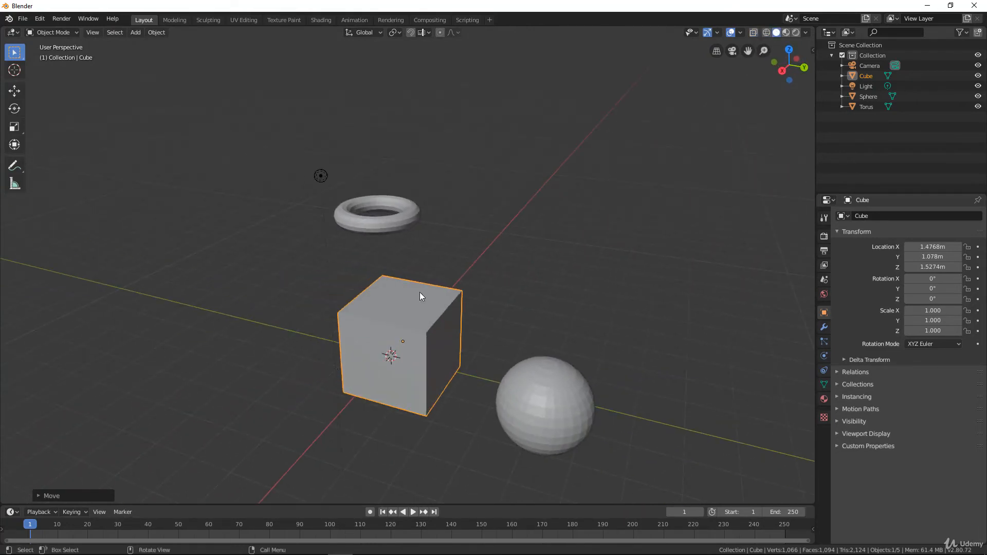
left_click(787, 32)
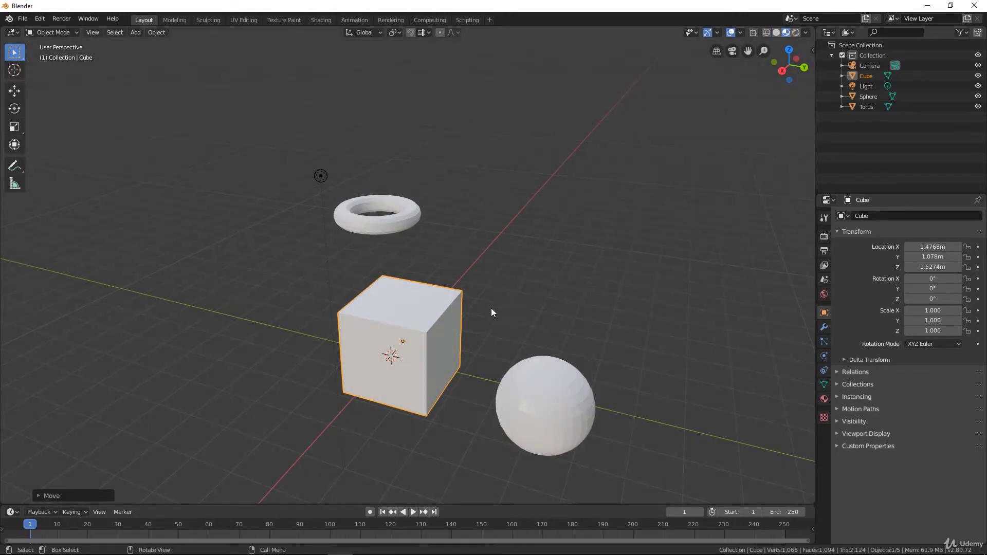
middle_click_drag(430, 309, 537, 208)
scroll(550, 360, "up", 1)
scroll(503, 262, "up", 2)
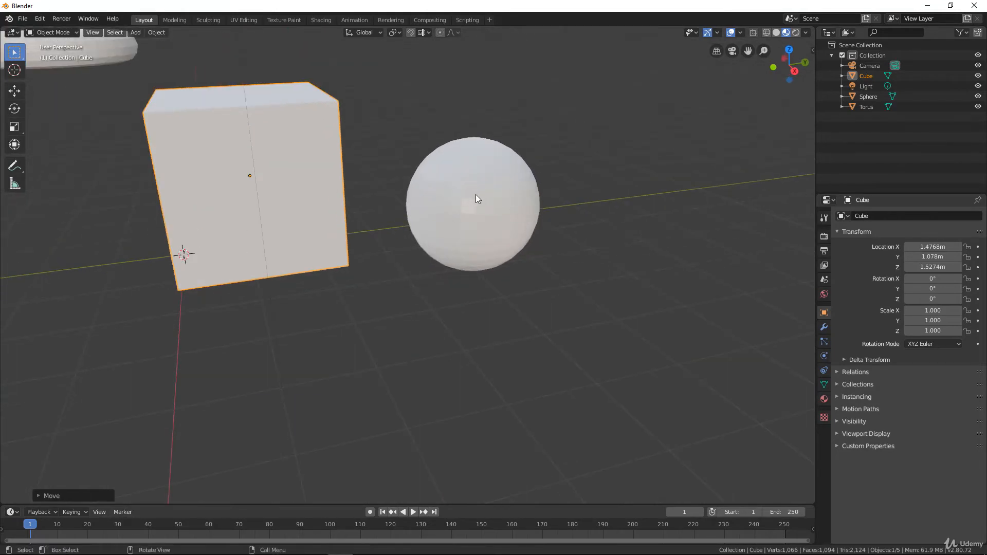
scroll(462, 194, "down", 3)
middle_click_drag(385, 280, 482, 315, "shift")
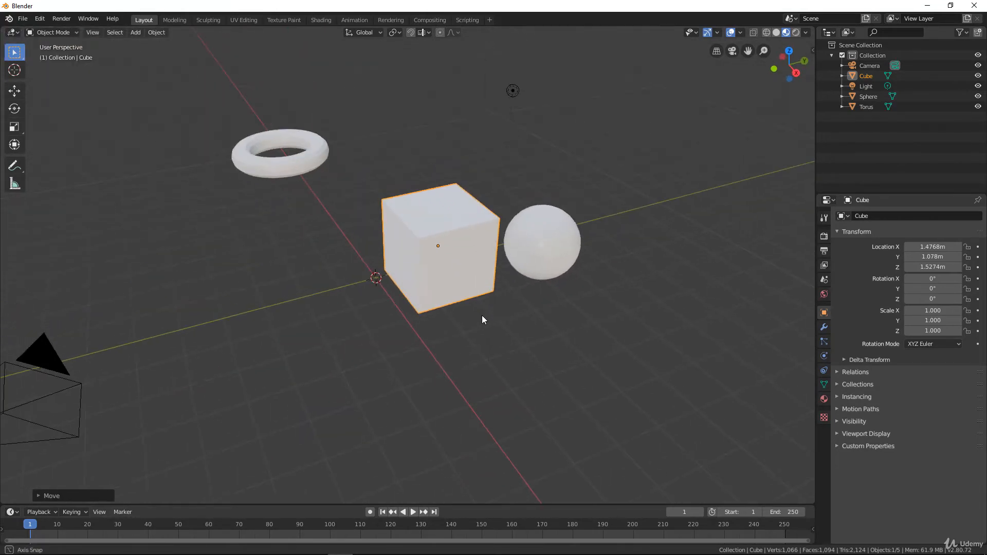
Add a monkey mesh and move it clear of the cube, to about X 1.13 m, Y -3.18 m, Z 0.68 m.
key("shift+a")
mouse_move(445, 263)
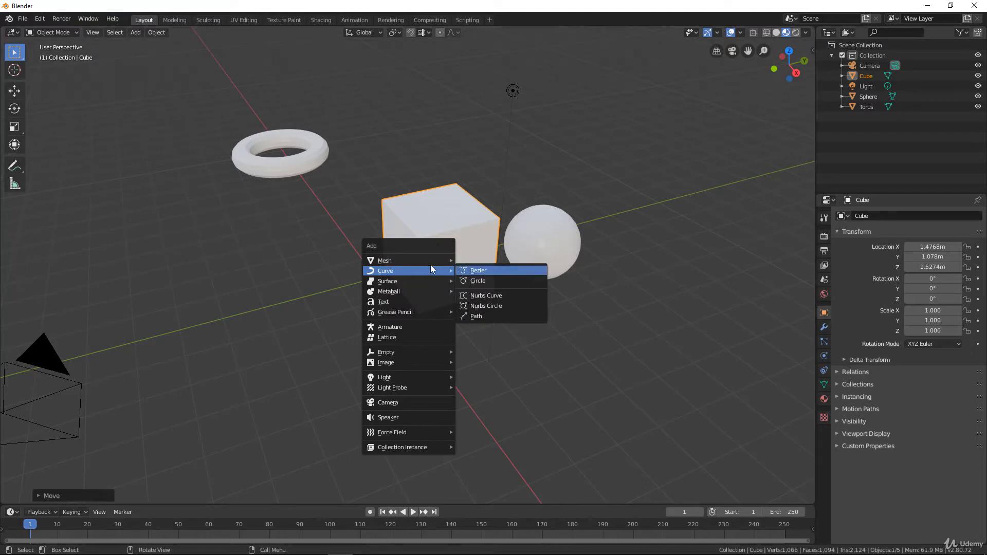
left_click(488, 359)
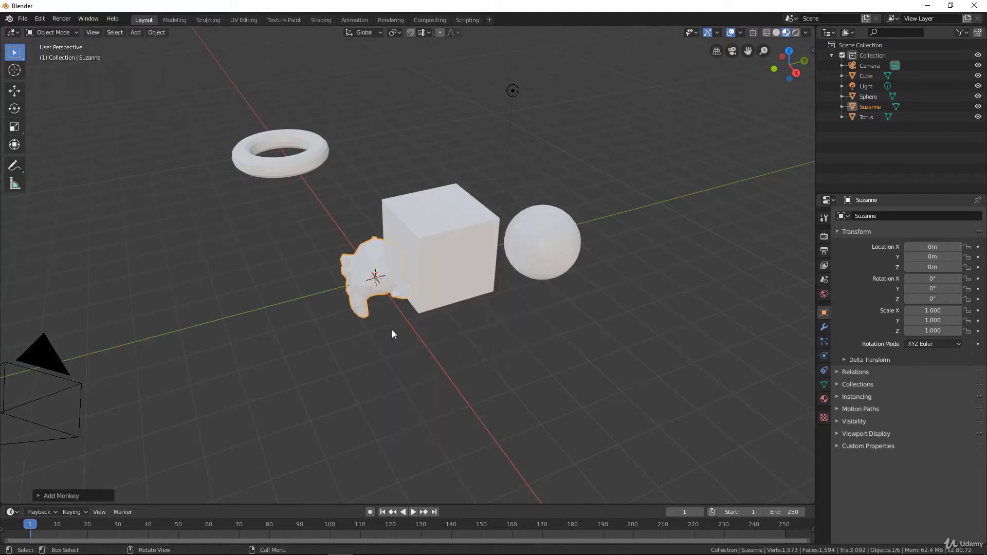
key("g")
left_click(287, 307)
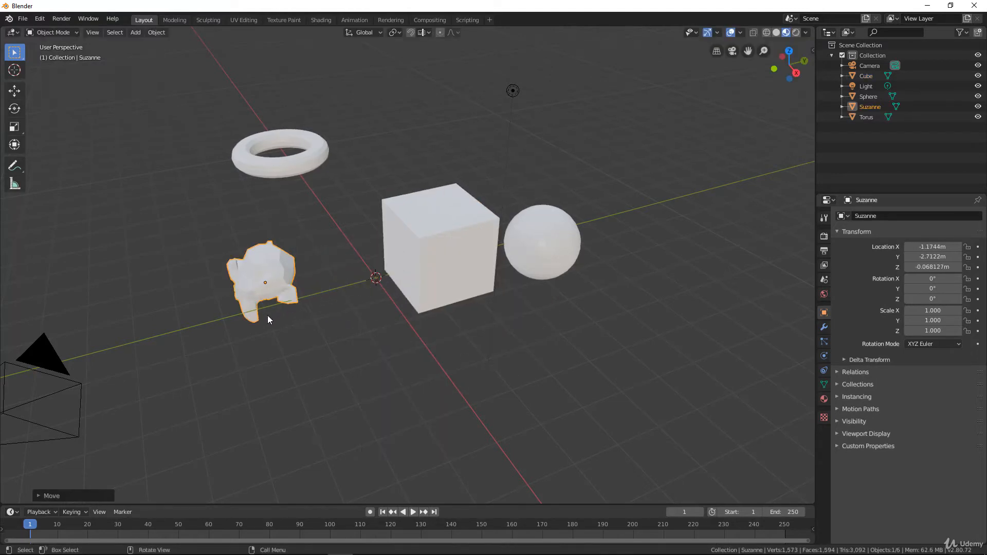
middle_click_drag(267, 316, 387, 305)
key("g")
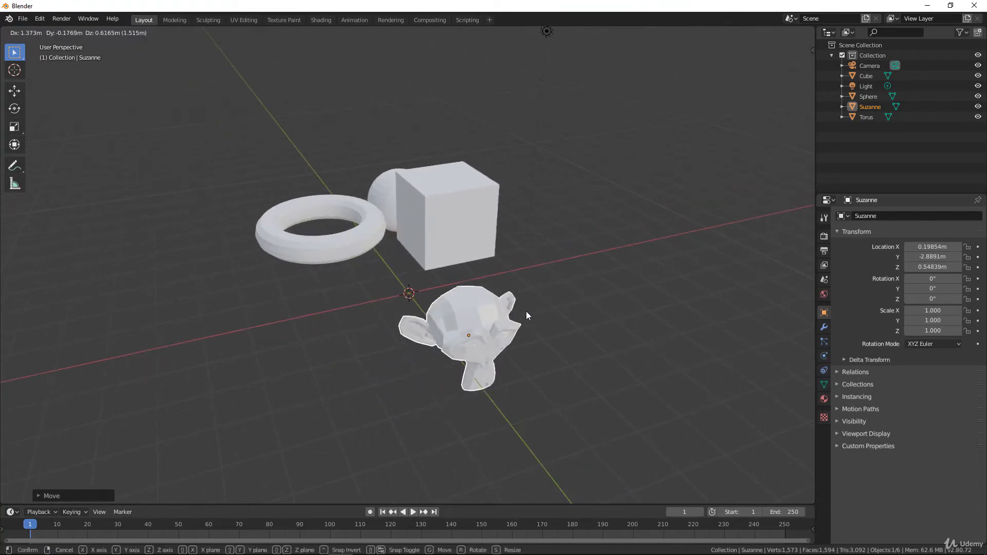
left_click(591, 260)
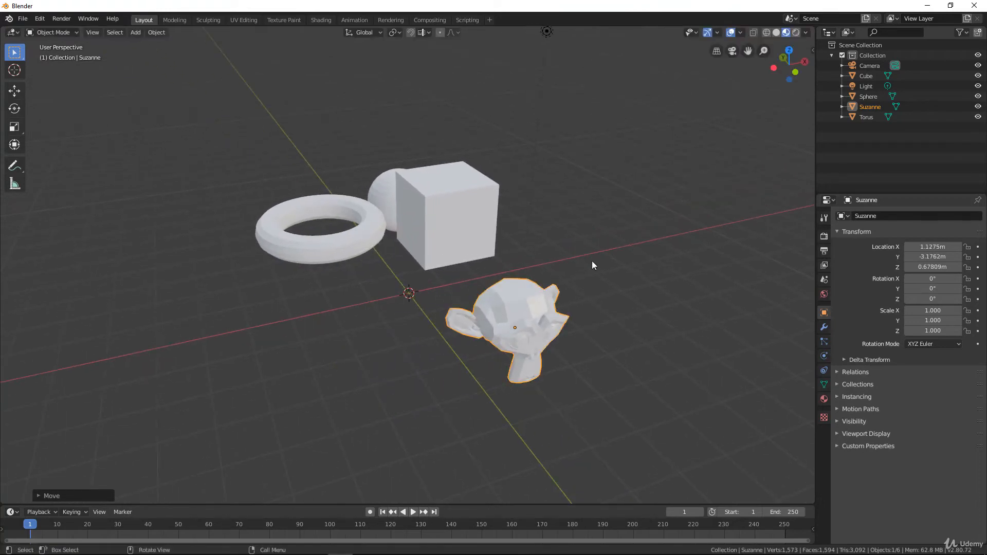
Switch the viewport to Rendered shading and view the lit scene from farther away.
left_click(797, 31)
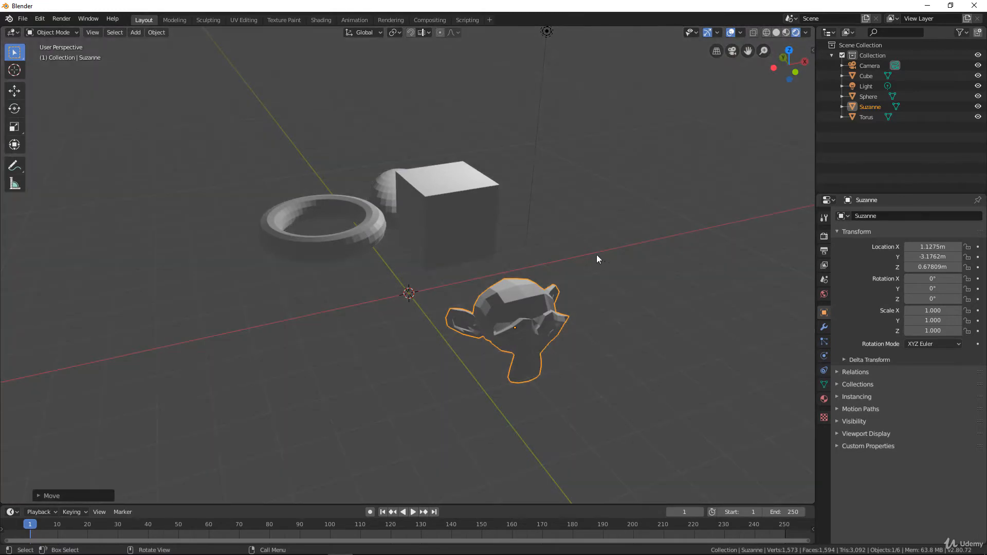
mouse_move(596, 255)
middle_mouse_down()
mouse_move(424, 258)
mouse_move(499, 258)
middle_mouse_up()
scroll(493, 249, "down", 4)
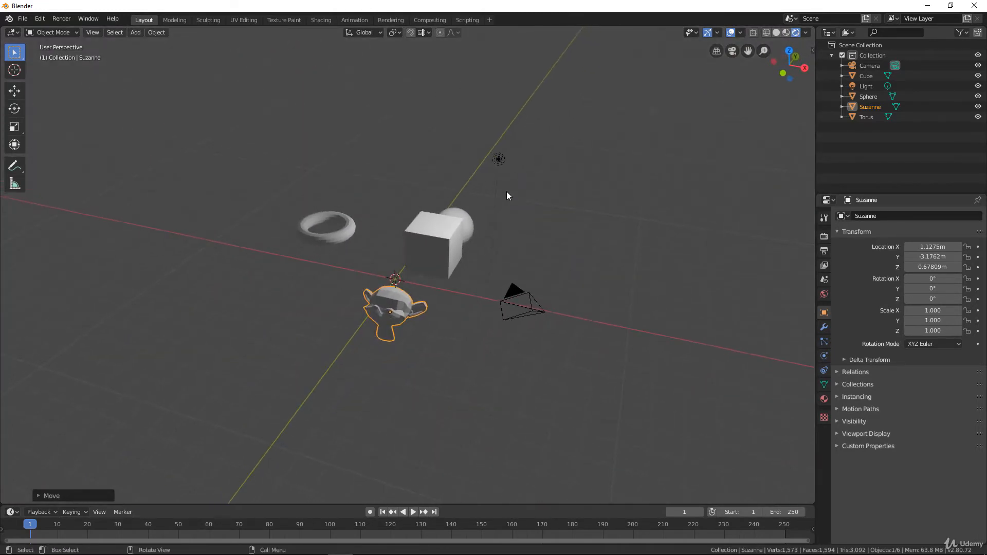
Select the light and try moving it around above the objects, cancelling the move.
left_click(499, 159)
middle_click_drag(499, 158, 477, 198)
key("g")
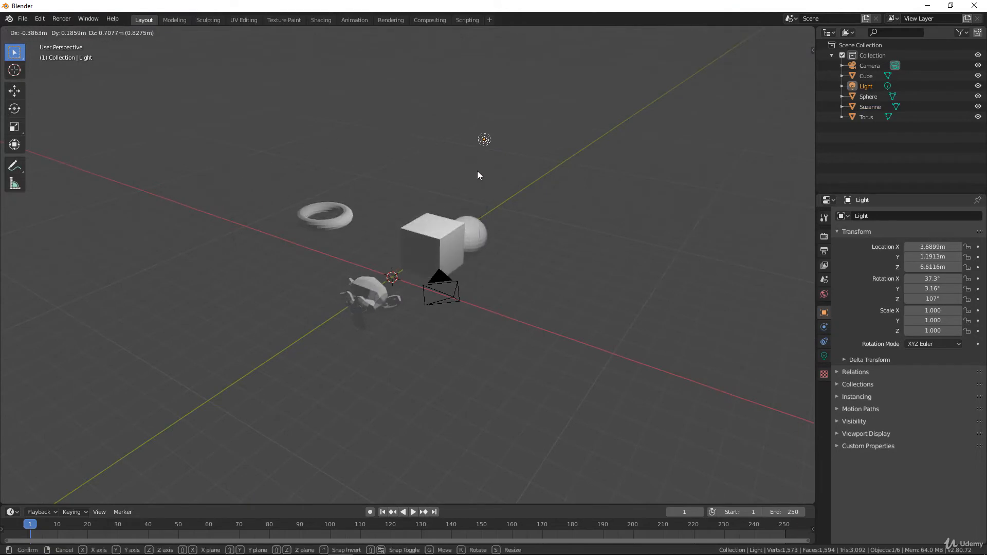
right_click(512, 184)
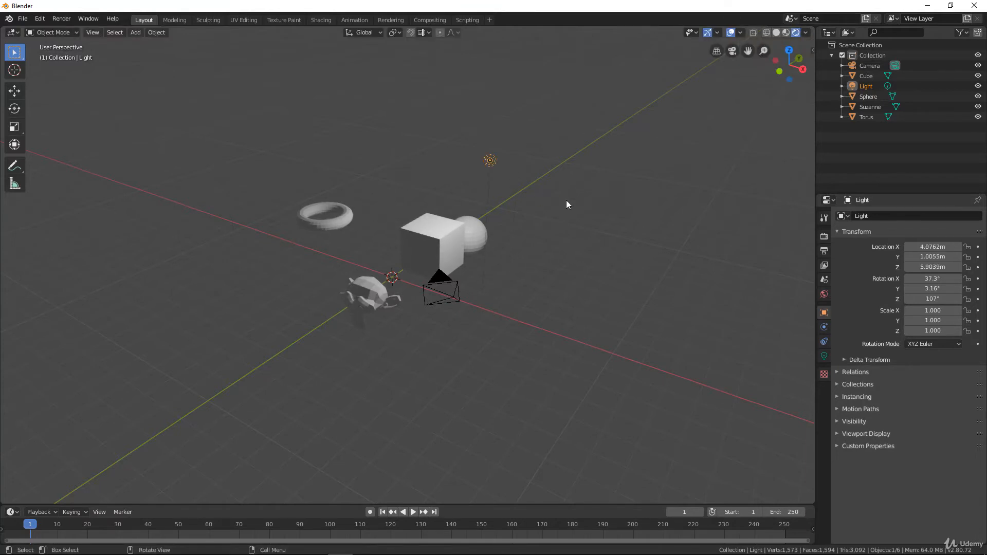
Return the viewport to Solid shading, look at the shading options, and switch to LookDev shading.
left_click(775, 32)
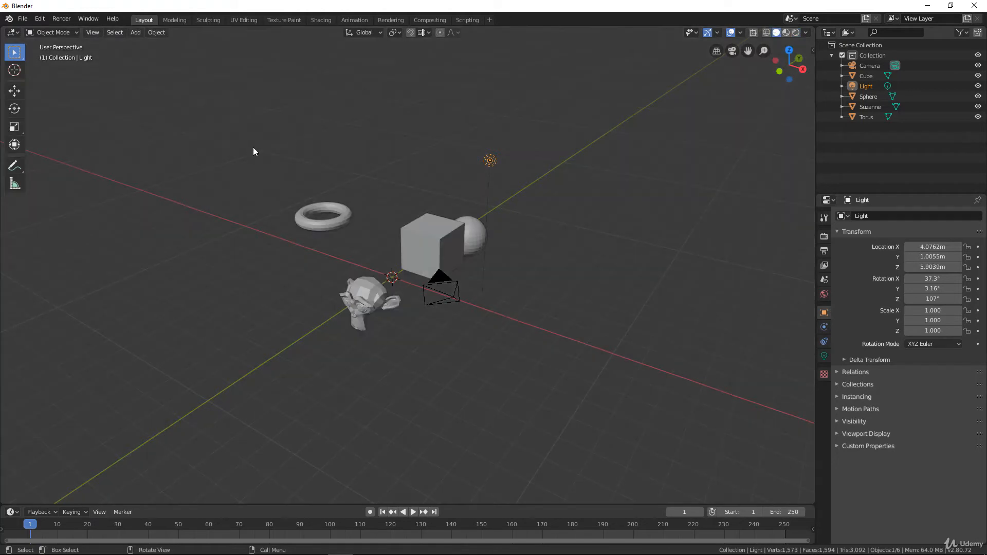
left_click(806, 31)
left_click(786, 32)
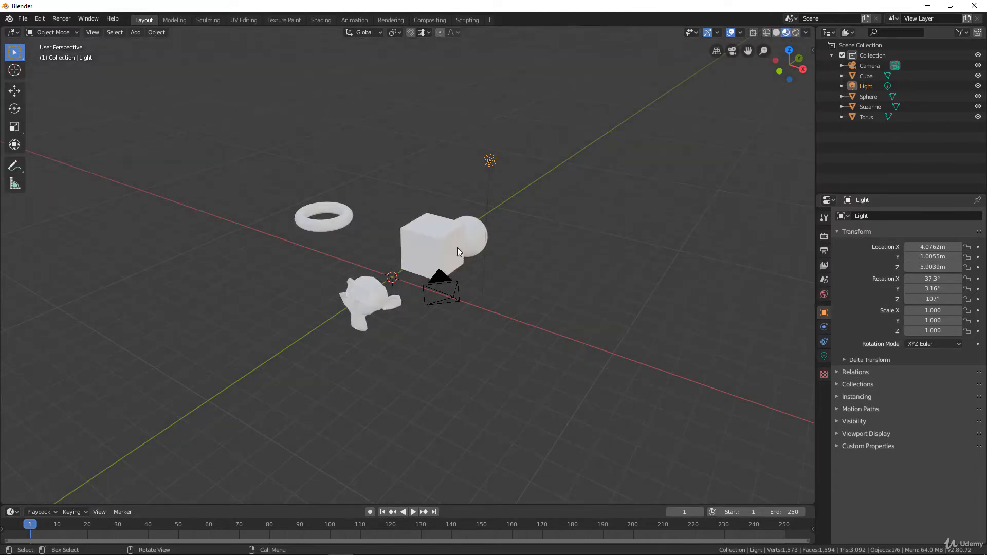
Light the LookDev preview with the second, warm-toned indoor environment and view the objects from another angle.
middle_click_drag(457, 247, 465, 263)
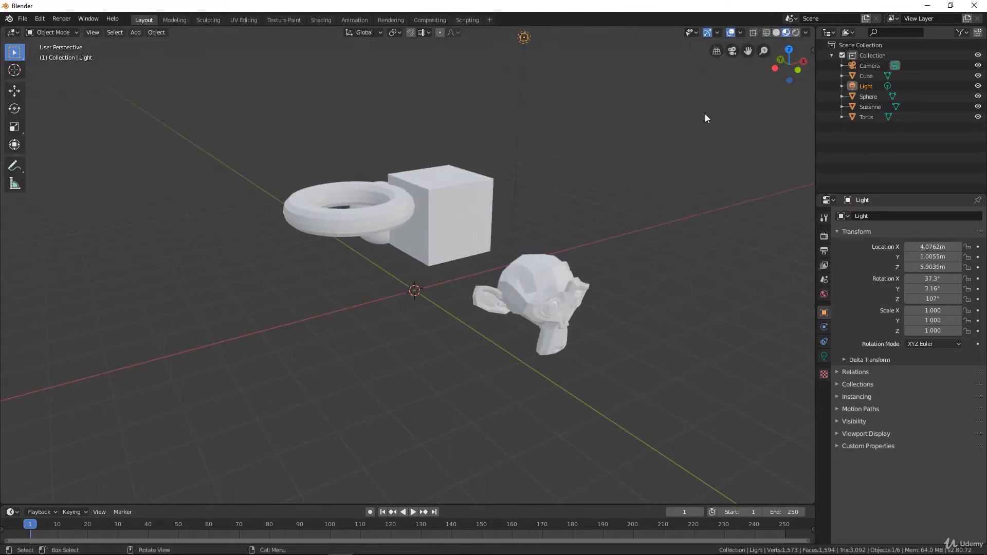
left_click(806, 32)
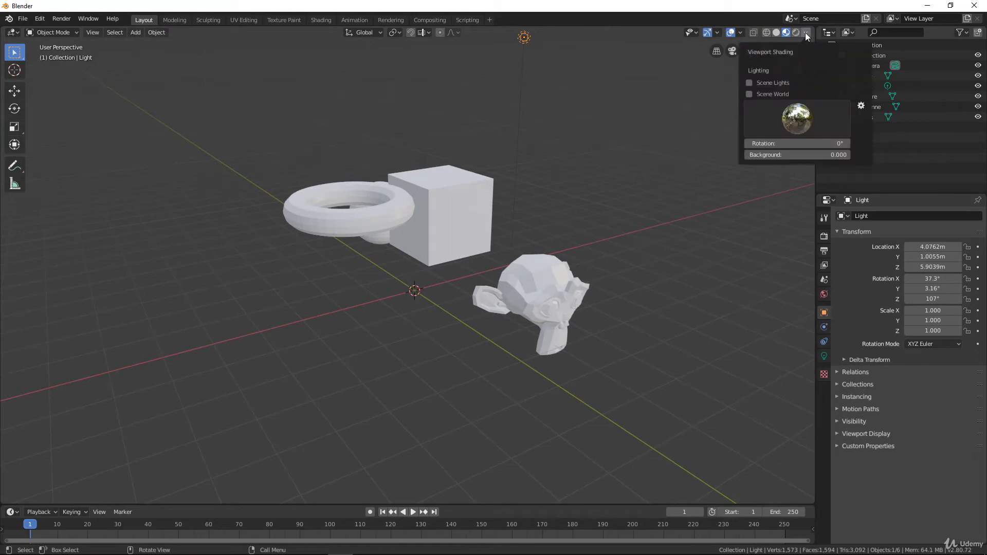
left_click(797, 120)
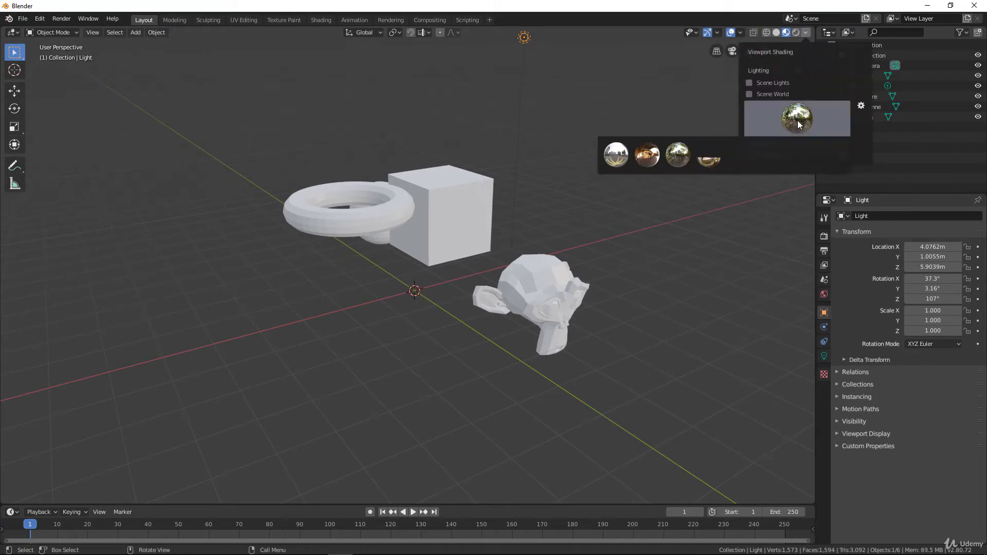
left_click(648, 160)
middle_click_drag(656, 180, 683, 99)
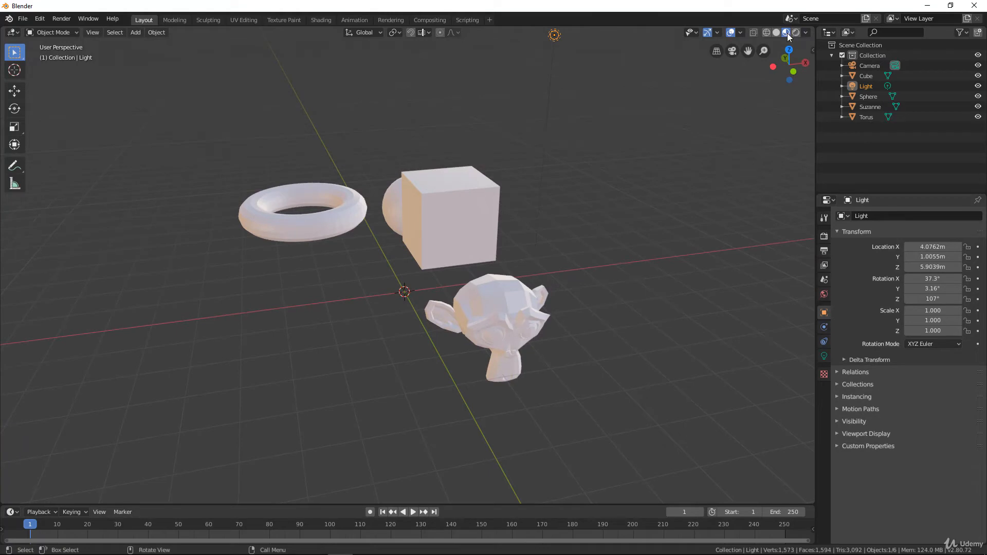
Change the LookDev lighting to the sixth environment, the dark night scene, and view the objects around the cube.
left_click(805, 33)
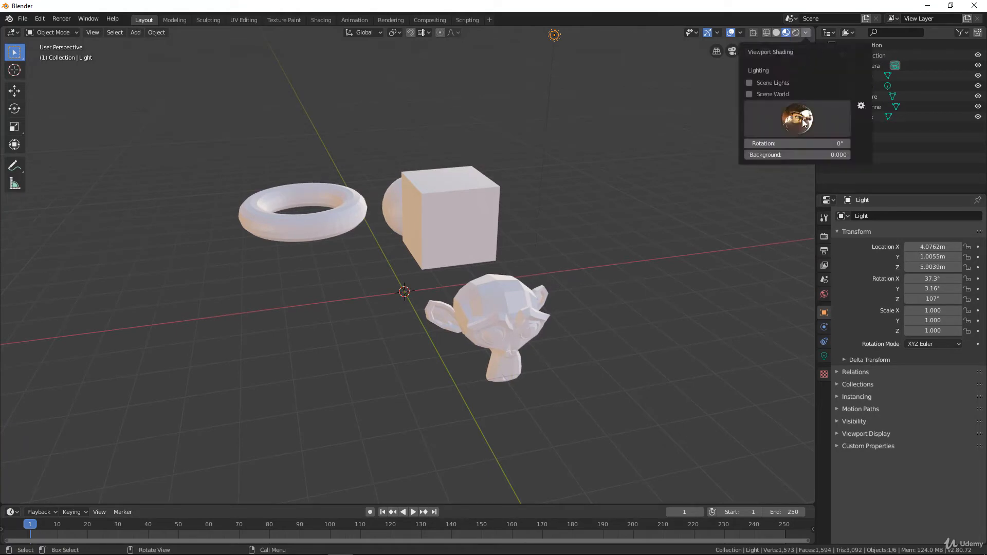
left_click(796, 121)
left_click(770, 153)
mouse_move(559, 233)
middle_mouse_down()
mouse_move(551, 234)
mouse_move(607, 195)
middle_mouse_up()
Switch the LookDev lighting to the fourth environment, the bright interior, and view the scene from the camera side.
left_click(806, 33)
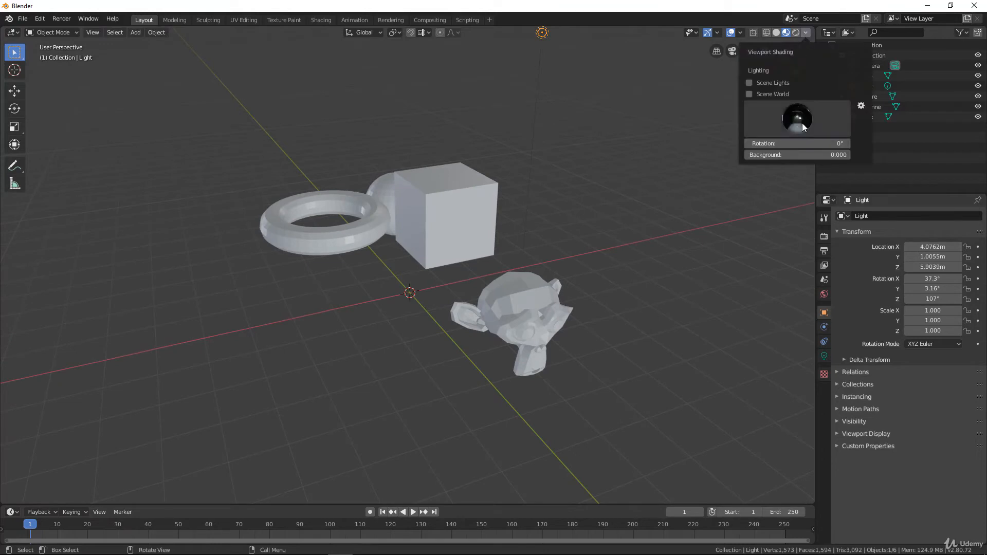
left_click(797, 121)
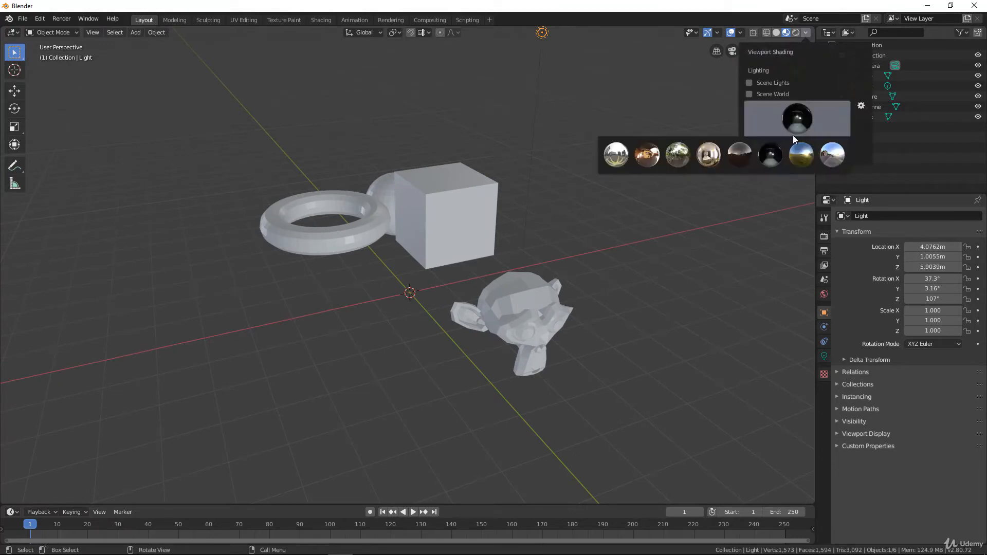
left_click(709, 157)
mouse_move(486, 242)
middle_mouse_down()
mouse_move(365, 263)
mouse_move(544, 231)
mouse_move(482, 241)
mouse_move(460, 282)
mouse_move(381, 271)
mouse_move(578, 214)
middle_mouse_up()
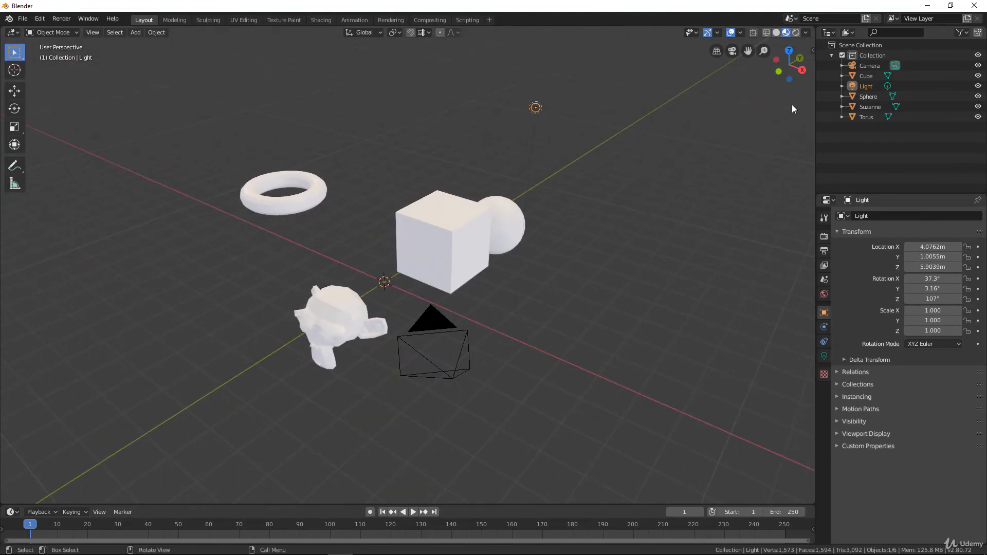
Return the viewport to Solid shading, try MatCap and Flat lighting, and set the lighting back to Studio.
left_click(776, 32)
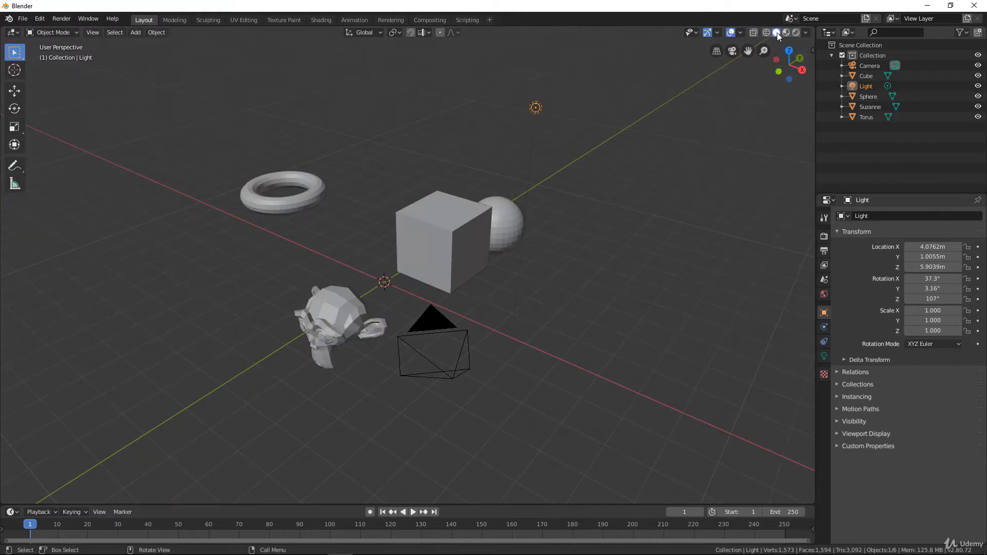
left_click(806, 33)
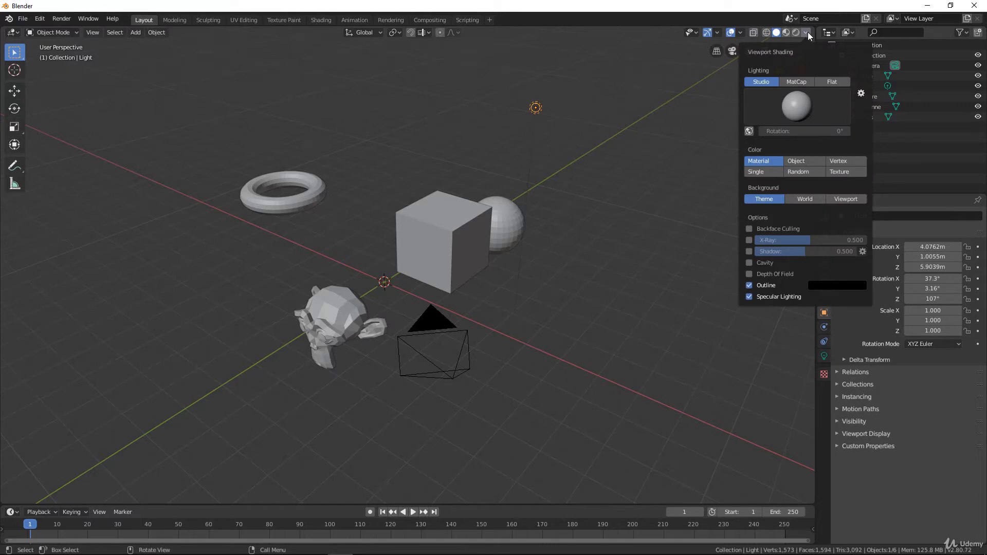
left_click(807, 32)
left_click(808, 31)
left_click(794, 82)
left_click(832, 81)
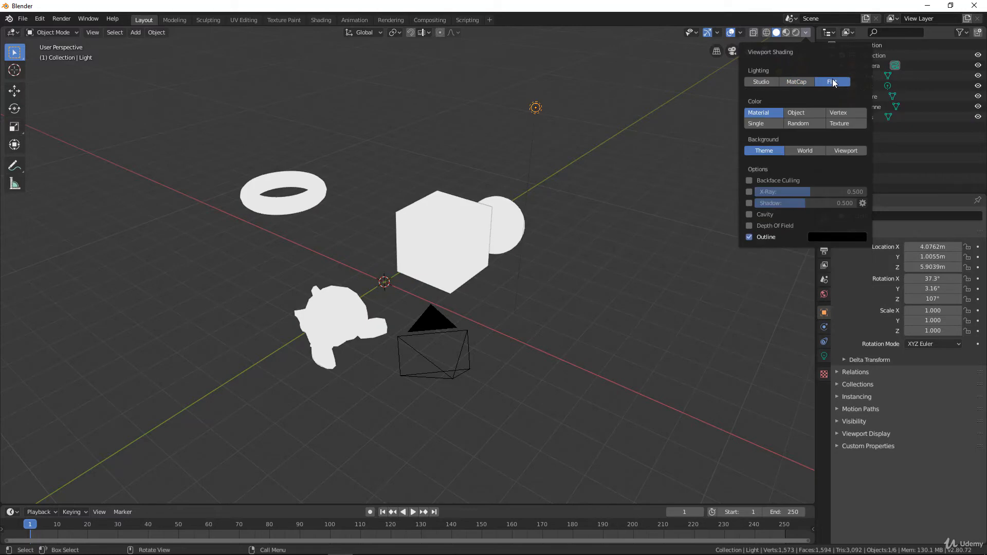
left_click(762, 82)
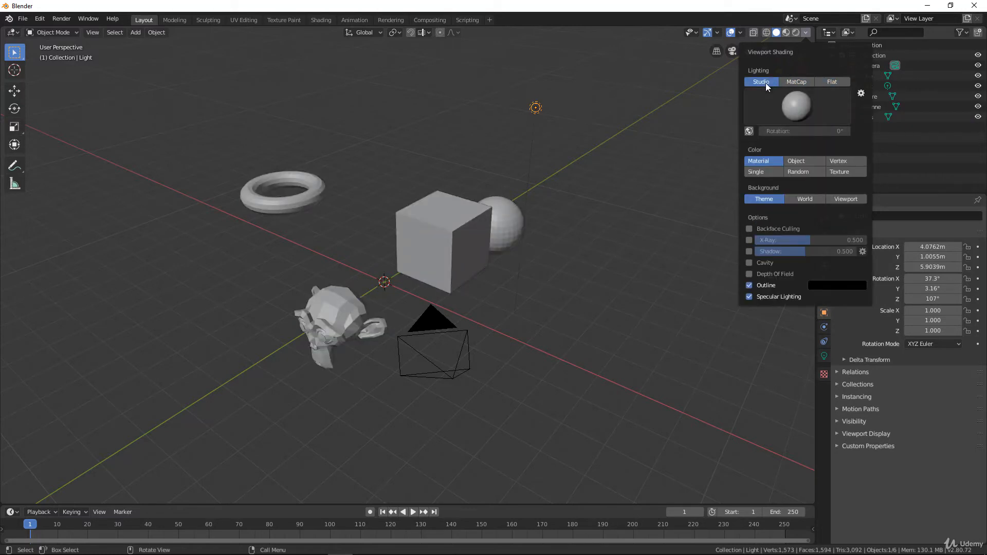
Try three different studio light presets, ending on the darker one with brightly lit edges.
left_click(796, 108)
left_click(734, 145)
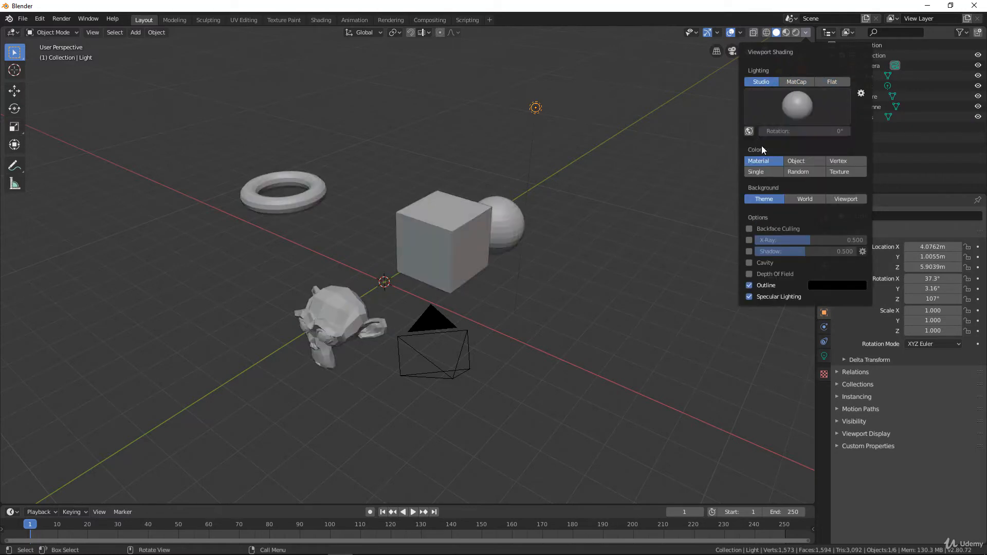
left_click(799, 106)
left_click(770, 144)
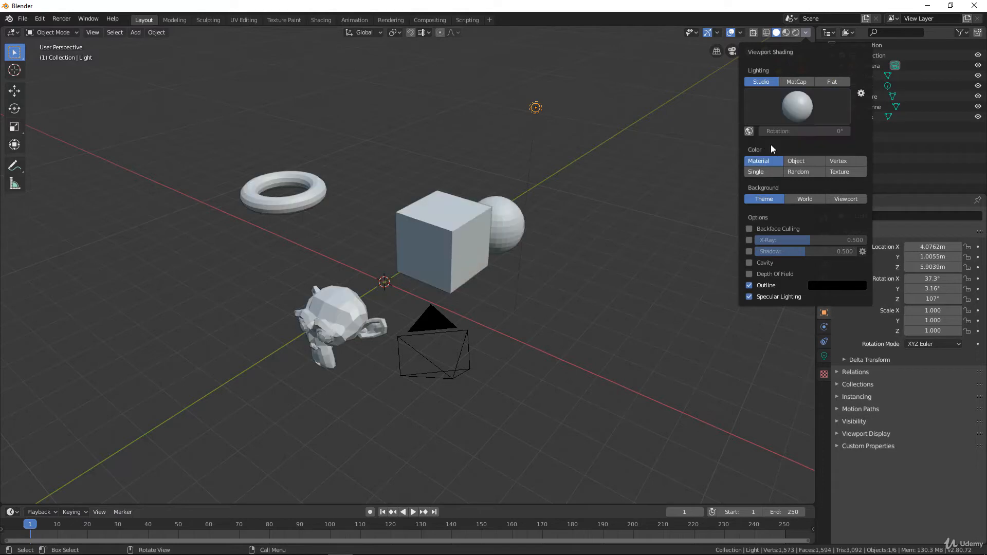
left_click(798, 109)
left_click(801, 142)
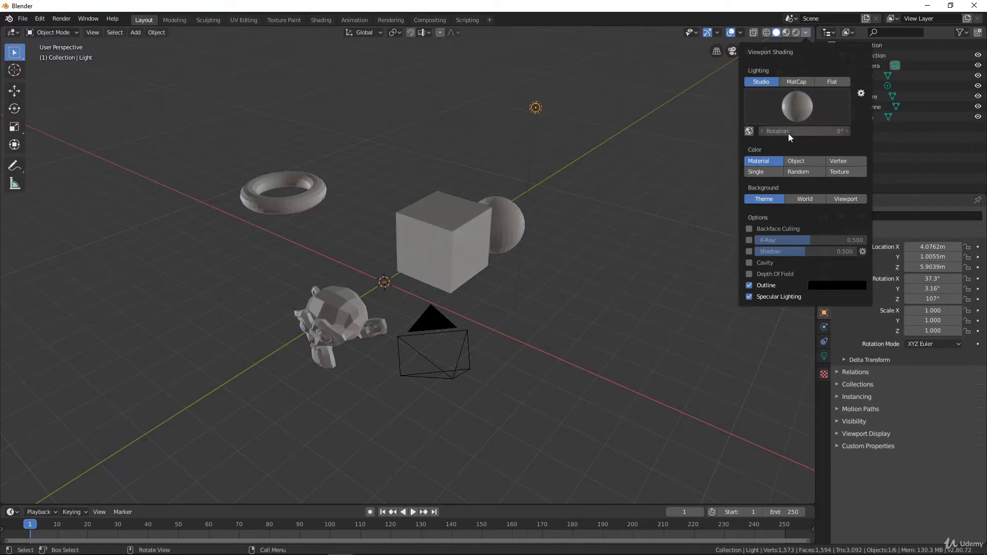
Try rotating the studio light and enter 0° as its rotation.
left_click_drag(791, 134, 834, 132)
left_click(805, 131)
type("0")
key("Return")
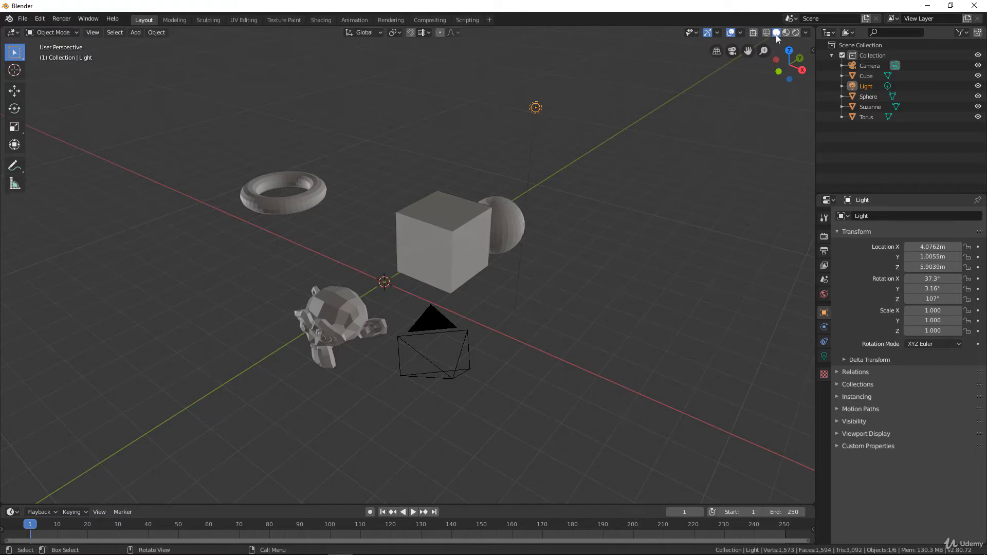
Try Object as the solid shading color type, then switch the color type to Random.
left_click(807, 33)
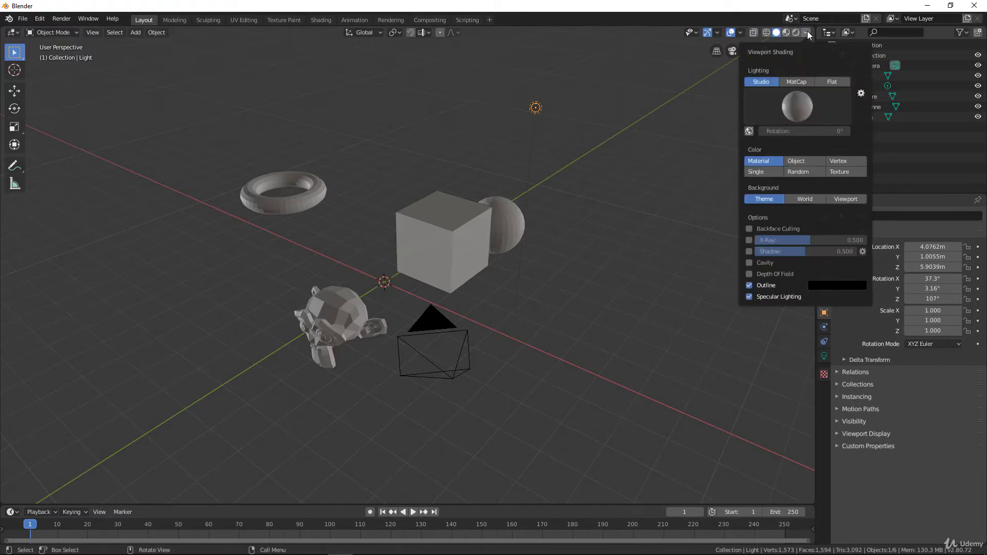
left_click(801, 161)
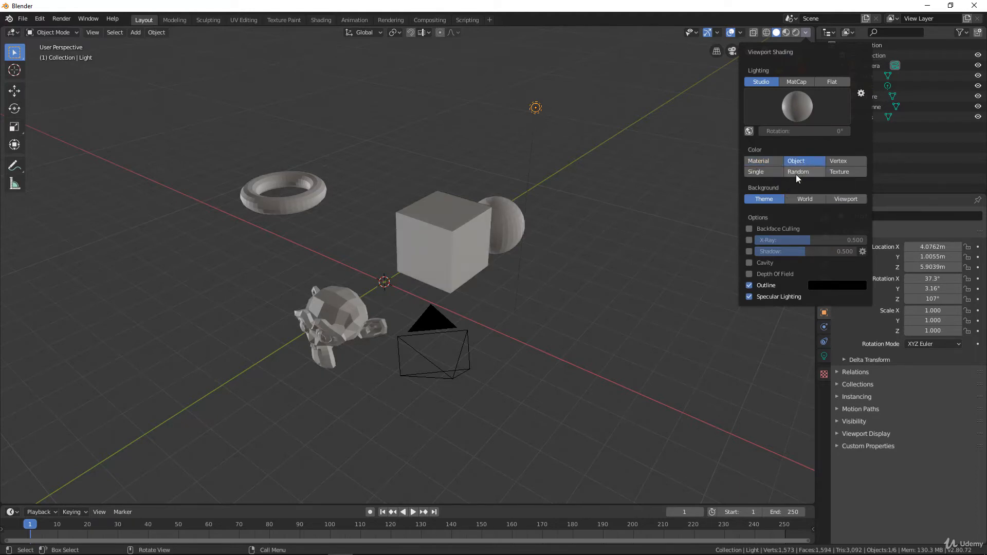
left_click(796, 173)
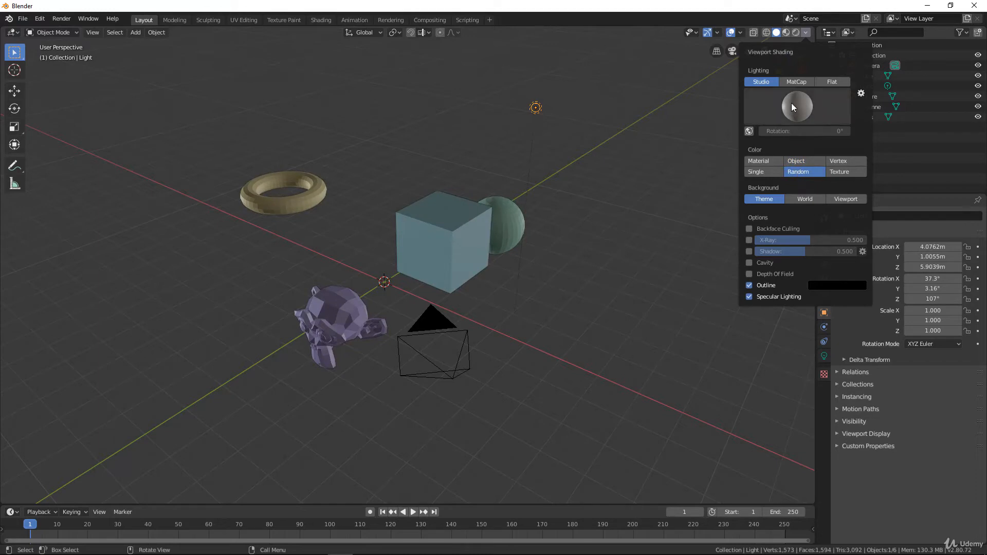
Duplicate the cube four times, placing three copies beside the original and the last at about X 5.21 m, Y -0.57 m, Z -0.89 m.
middle_click_drag(409, 242, 458, 252)
left_click(444, 231)
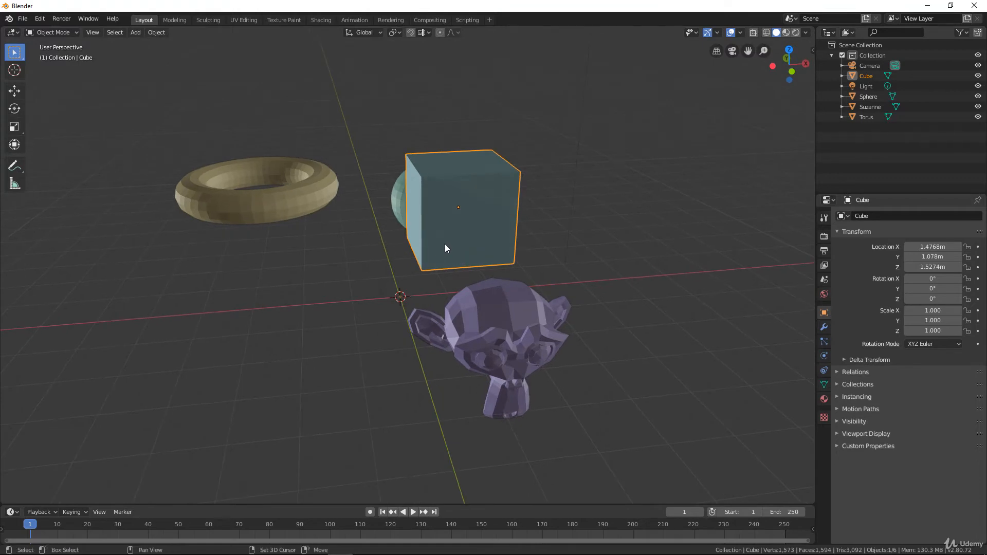
key("shift+d")
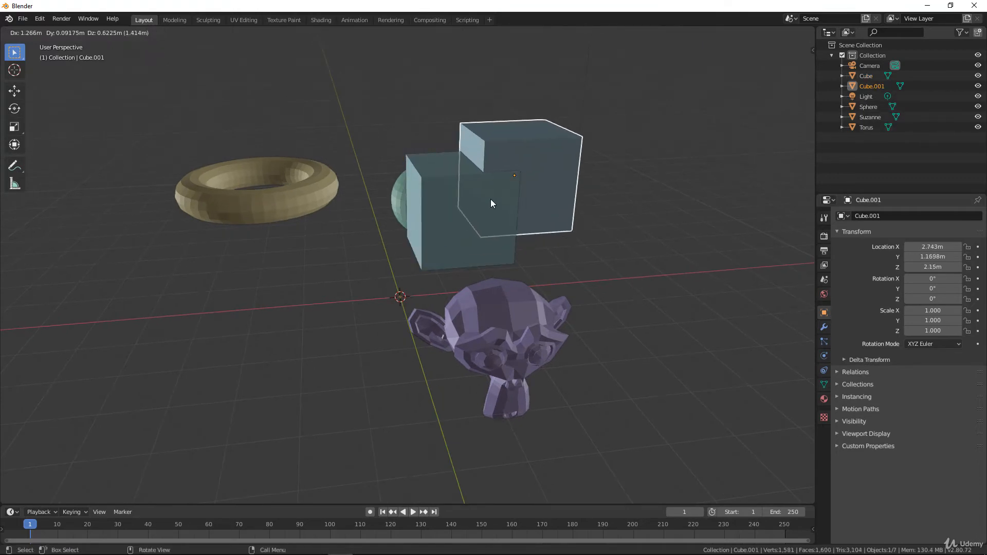
left_click(488, 162)
key("shift+d")
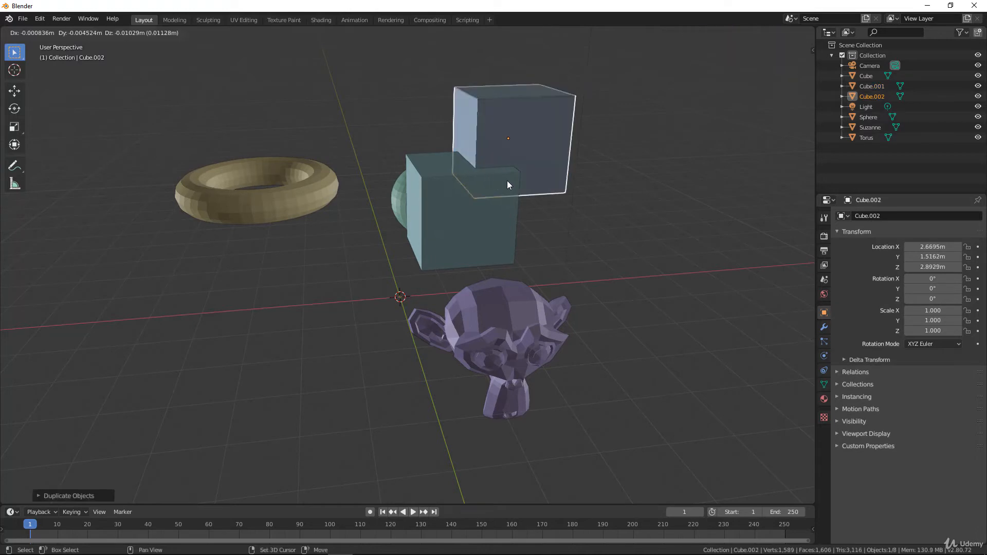
left_click(553, 217)
key("shift+d")
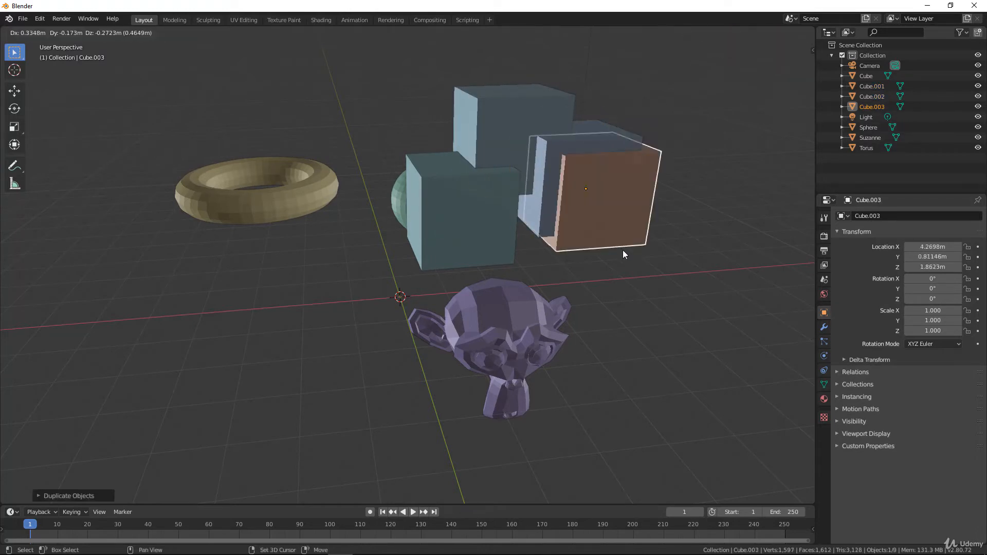
left_click(616, 191)
key("shift+d")
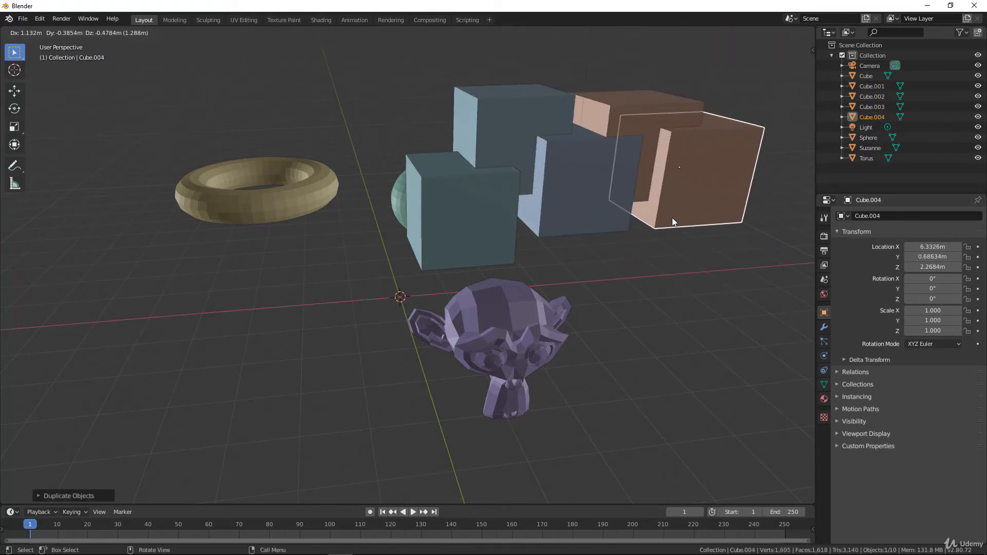
left_click(628, 371)
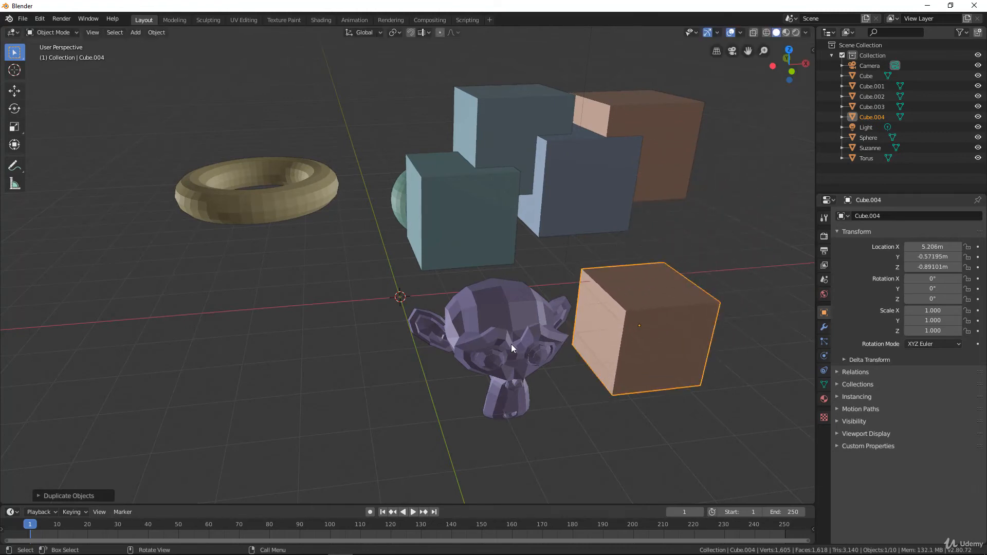
Select the monkey, view the randomly colored objects from above, and select the topmost cube.
left_click(505, 346)
middle_click_drag(490, 332, 470, 316)
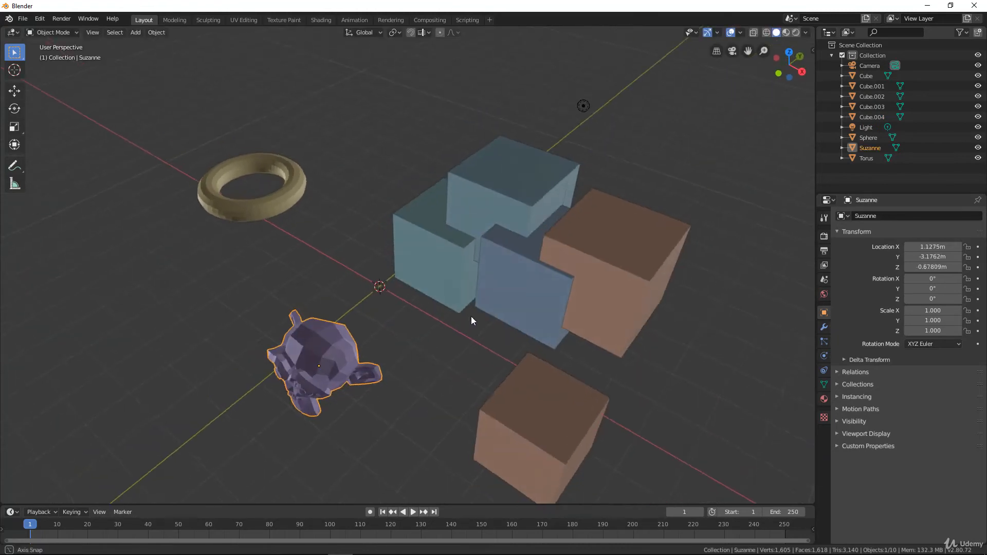
left_click(477, 192)
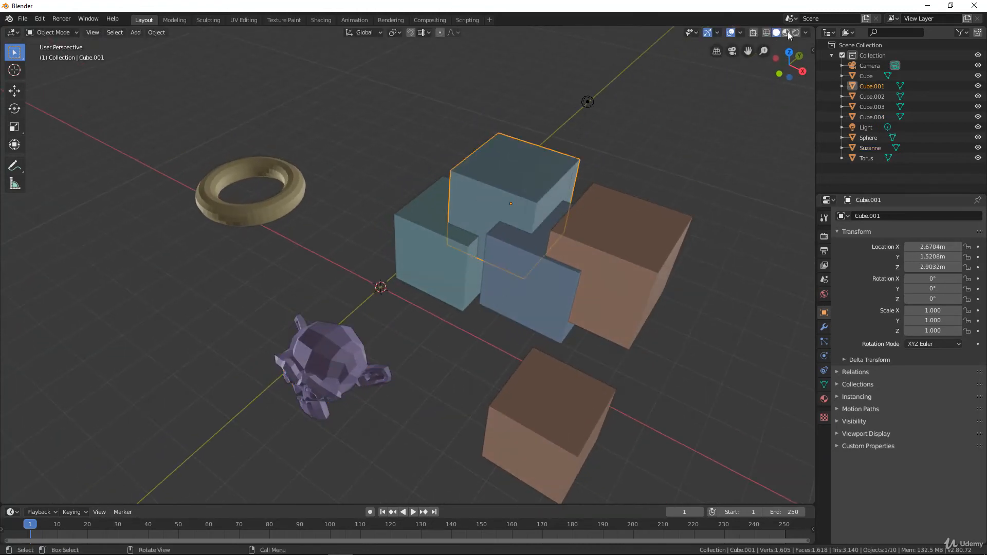
Set the solid shading color type to Single and pick a light blue-violet color for all objects.
left_click(806, 32)
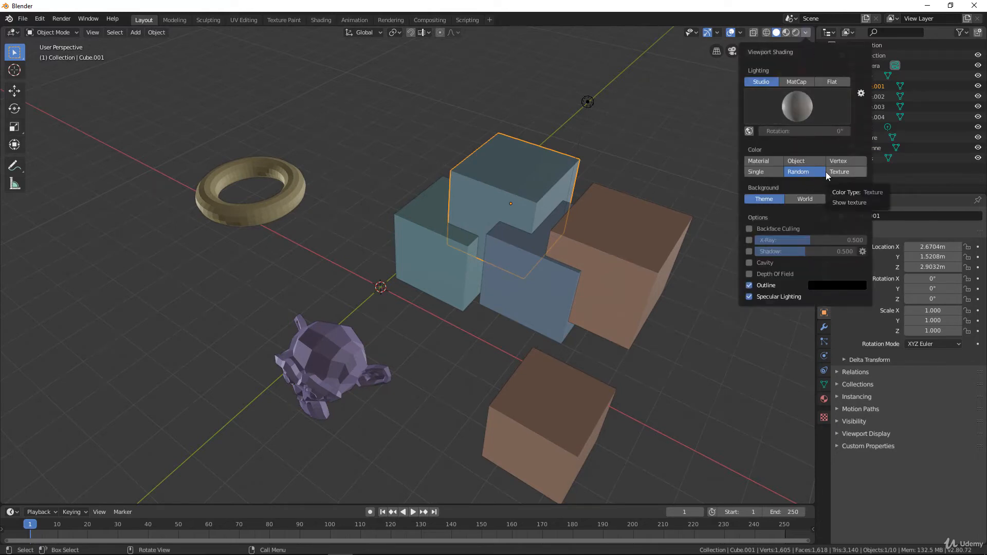
left_click(763, 171)
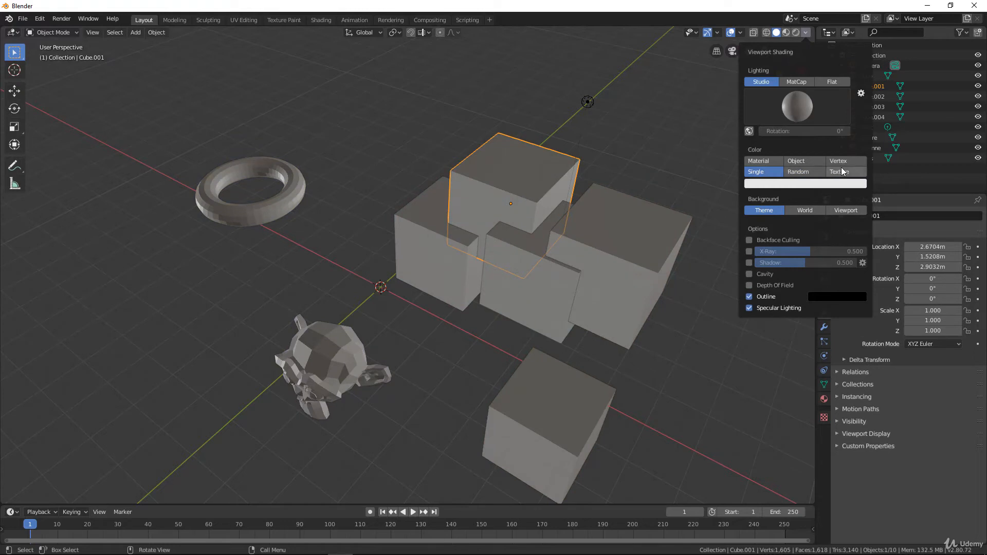
left_click(811, 185)
left_click_drag(792, 81, 797, 77)
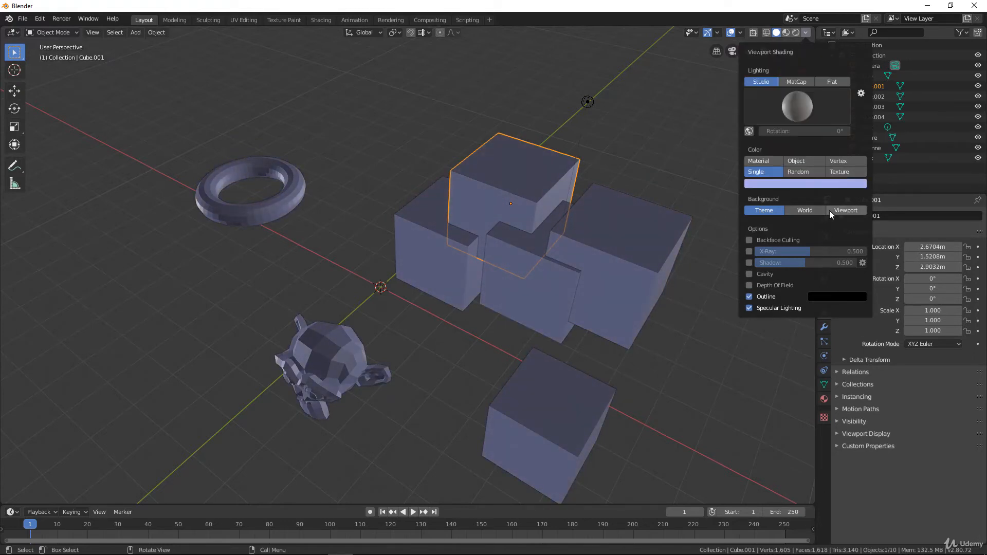
Set the color type to Texture, switch the lighting to MatCap, view the objects from the front, and reopen the shading options.
left_click(837, 173)
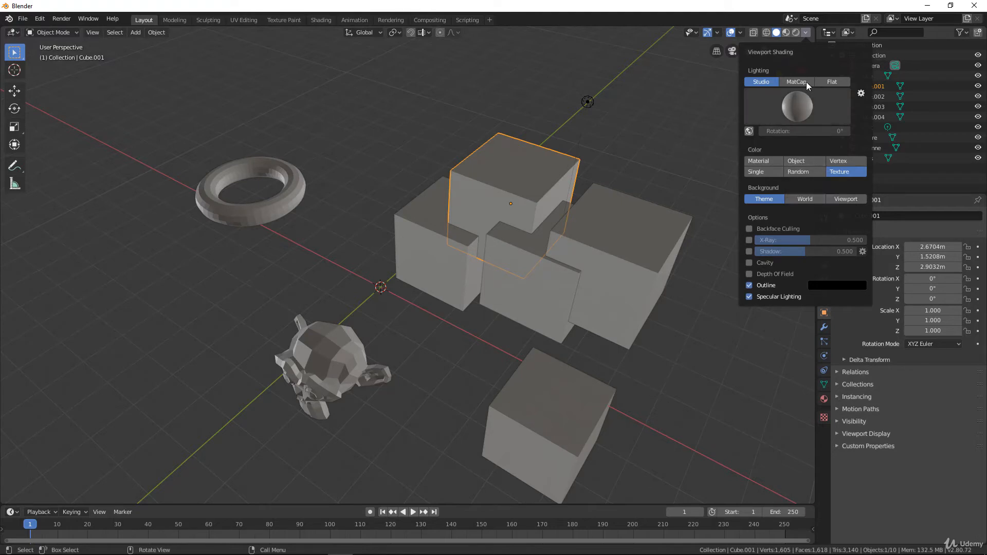
left_click(788, 109)
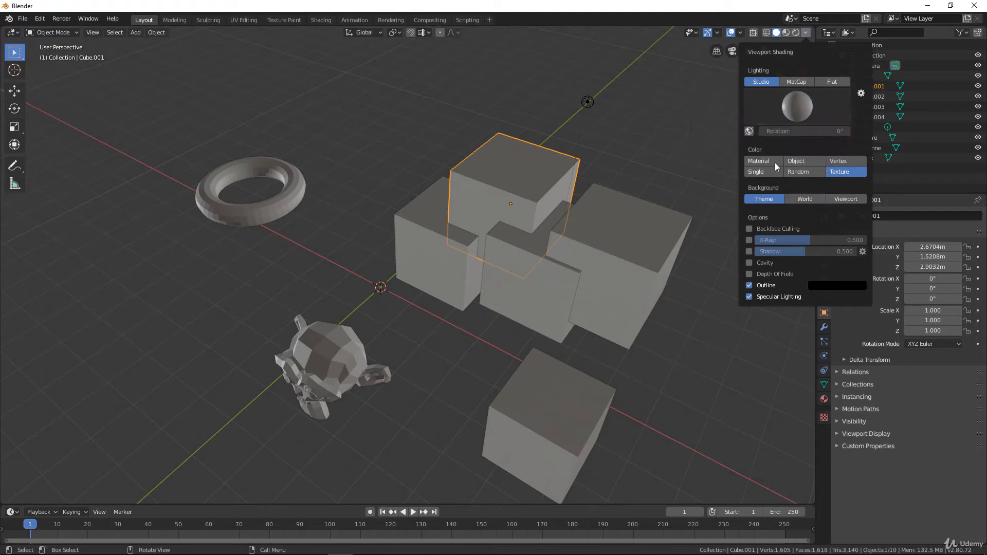
left_click(796, 82)
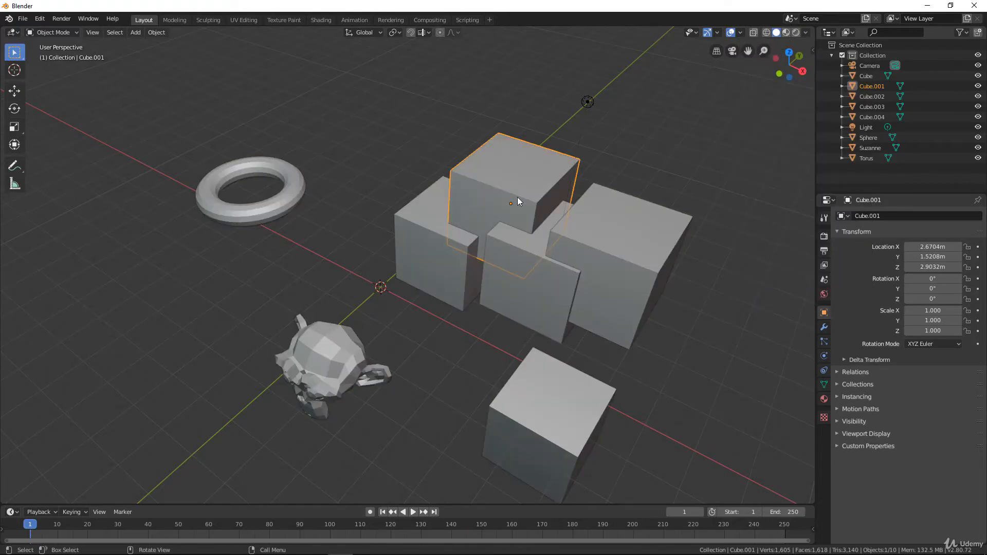
middle_click_drag(414, 258, 458, 281)
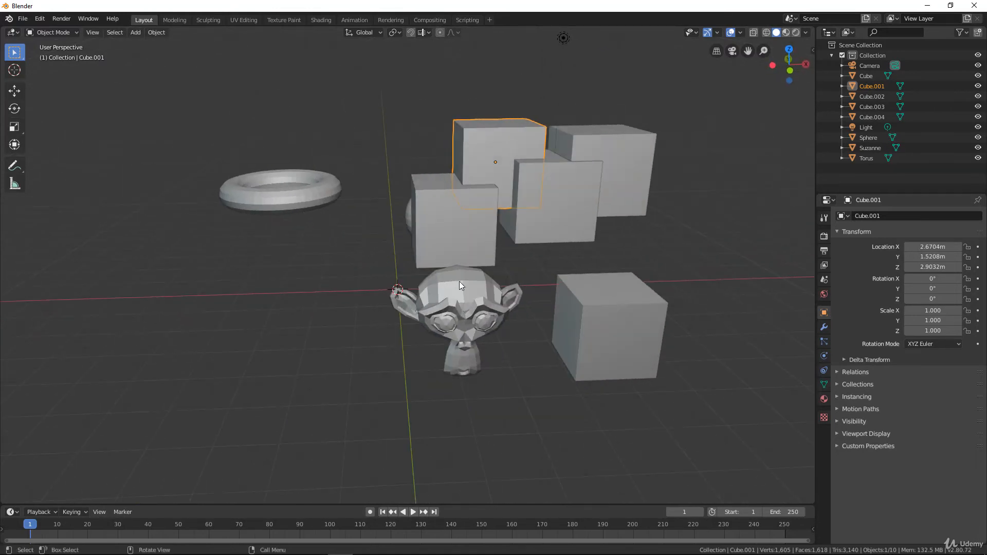
left_click(806, 32)
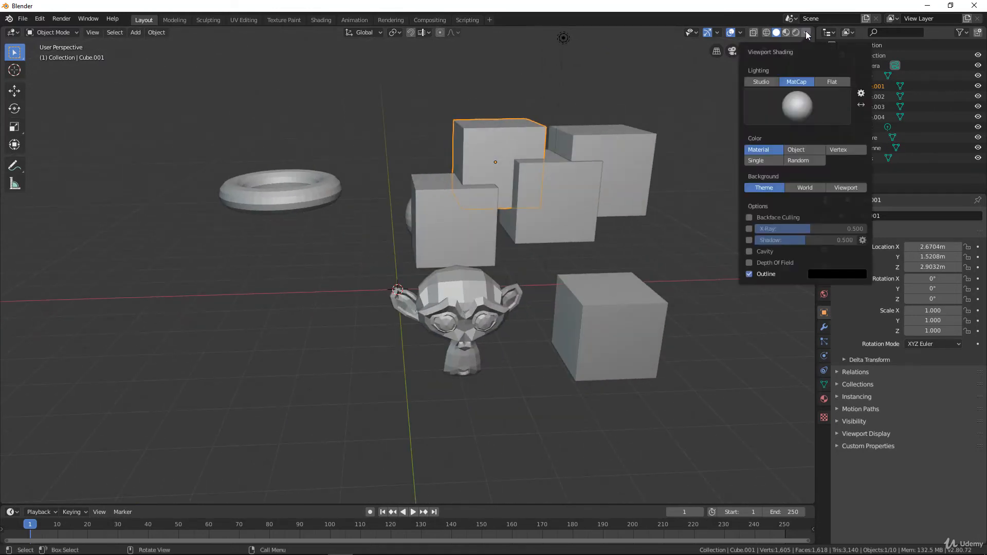
Try the brown clay, dark gray, white and blue-gray MatCaps on the objects in turn.
left_click(793, 105)
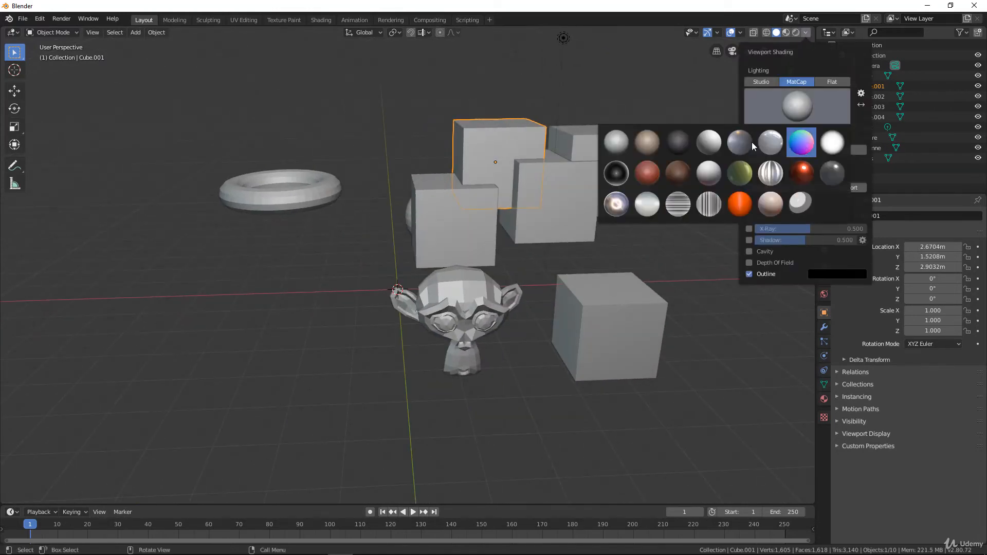
left_click(650, 146)
left_click(806, 106)
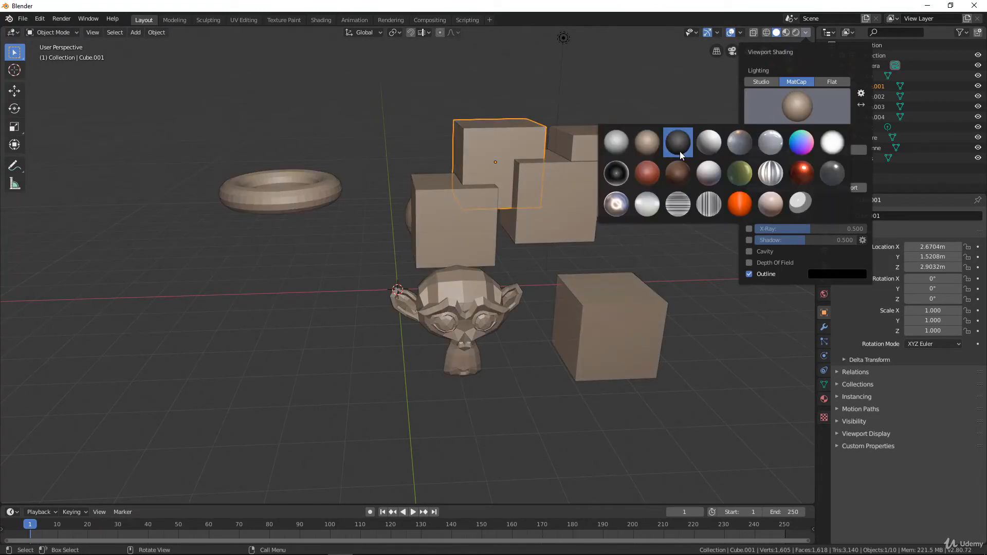
left_click(680, 151)
left_click(805, 112)
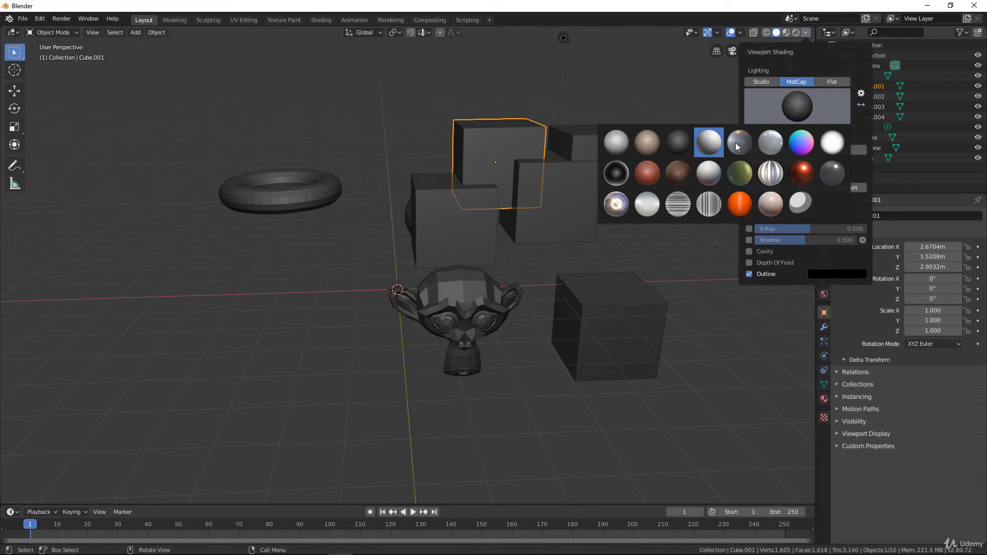
left_click(718, 145)
left_click(801, 109)
left_click(745, 144)
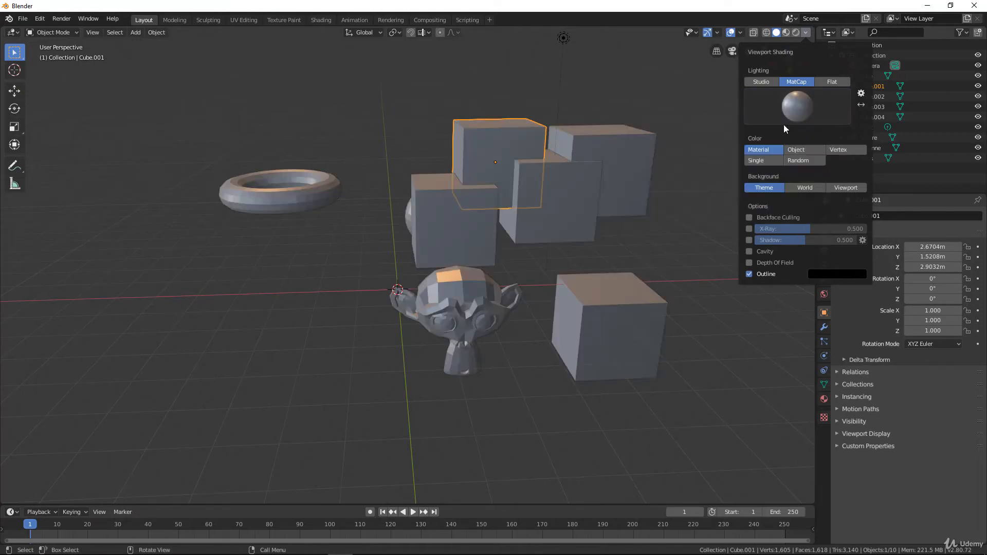
Apply the light gray, striped metallic and olive green MatCaps to the objects one after another.
left_click(804, 110)
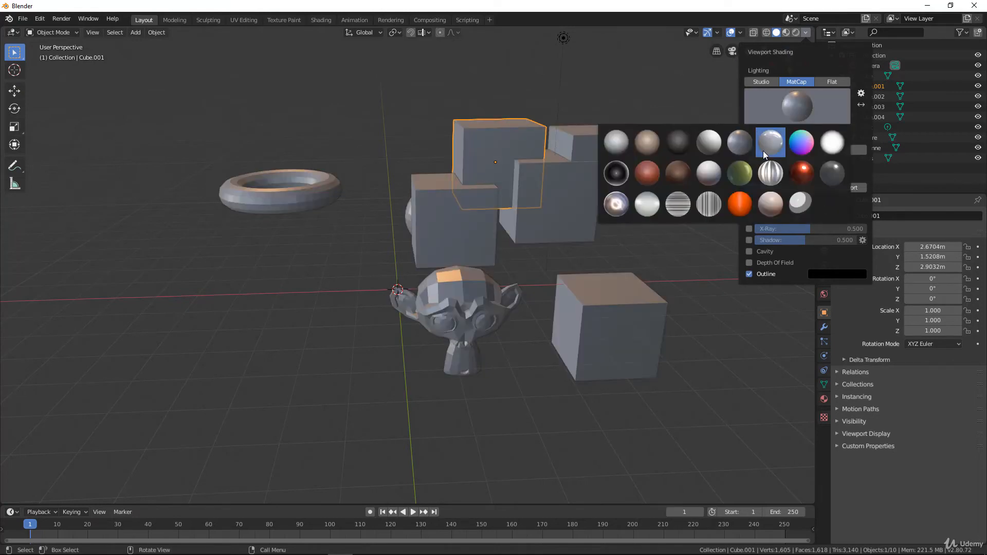
left_click(627, 147)
left_click(801, 108)
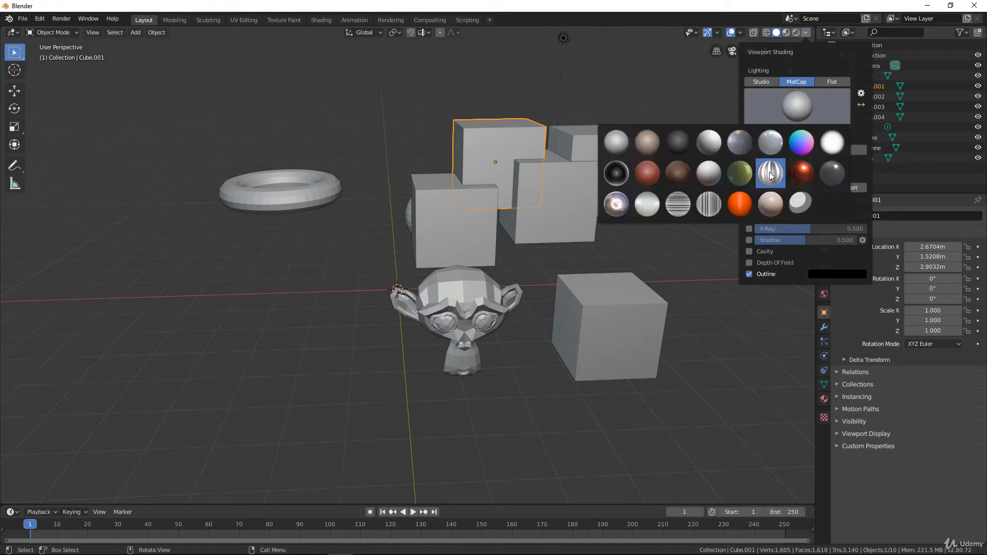
left_click(772, 174)
left_click(791, 115)
left_click(740, 171)
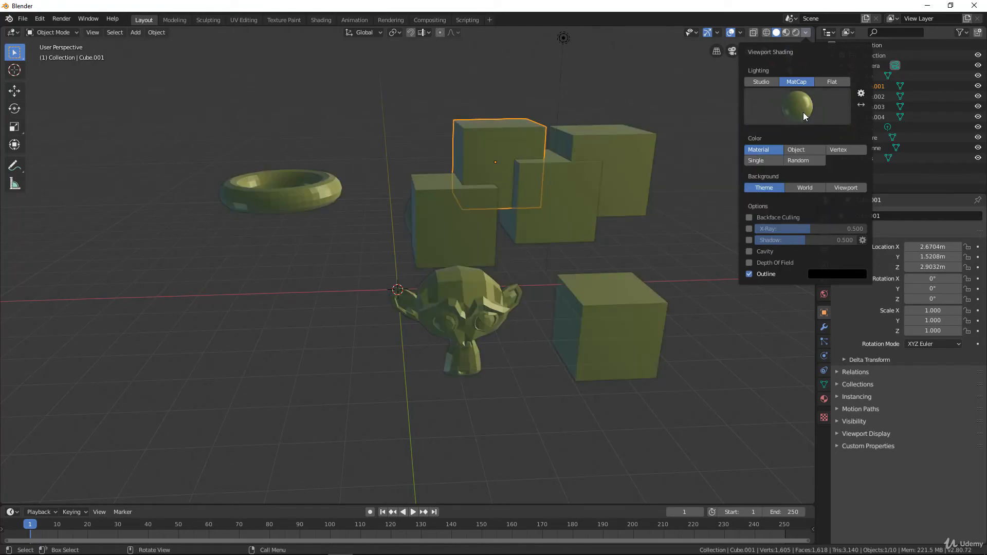
Apply the red clay MatCap and view the objects from other angles.
left_click(803, 112)
left_click(652, 176)
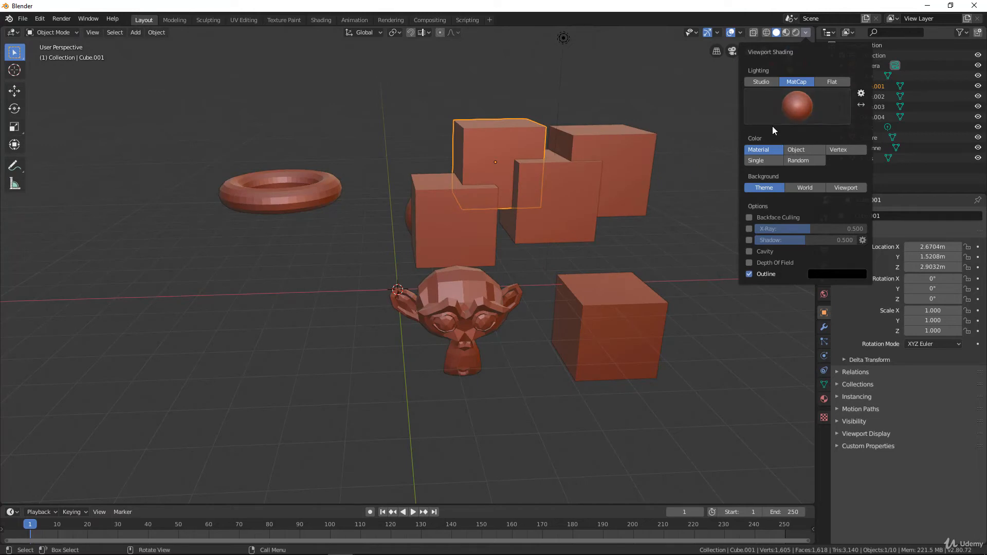
mouse_move(473, 258)
middle_mouse_down()
mouse_move(412, 287)
mouse_move(541, 279)
mouse_move(394, 283)
mouse_move(302, 308)
middle_mouse_up()
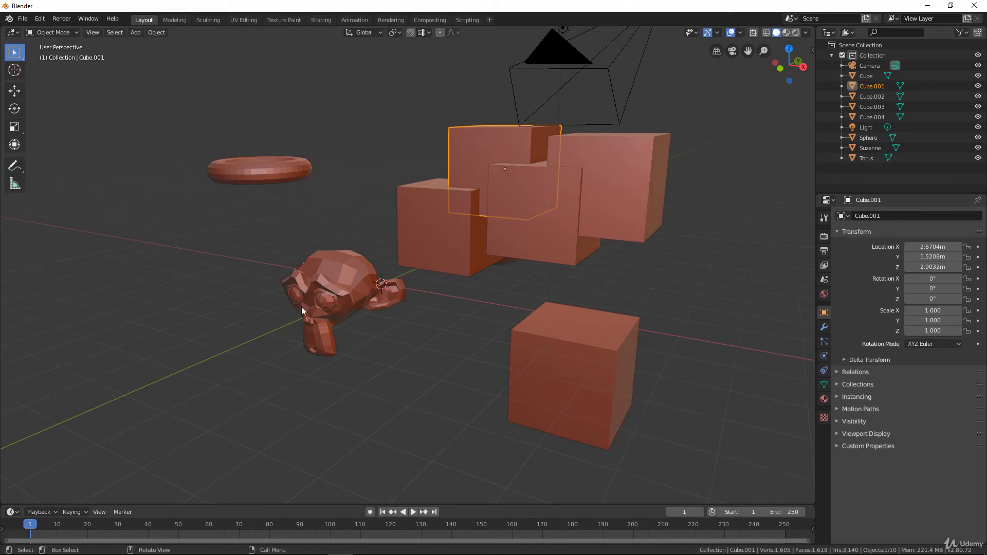
middle_click_drag(363, 262, 376, 293)
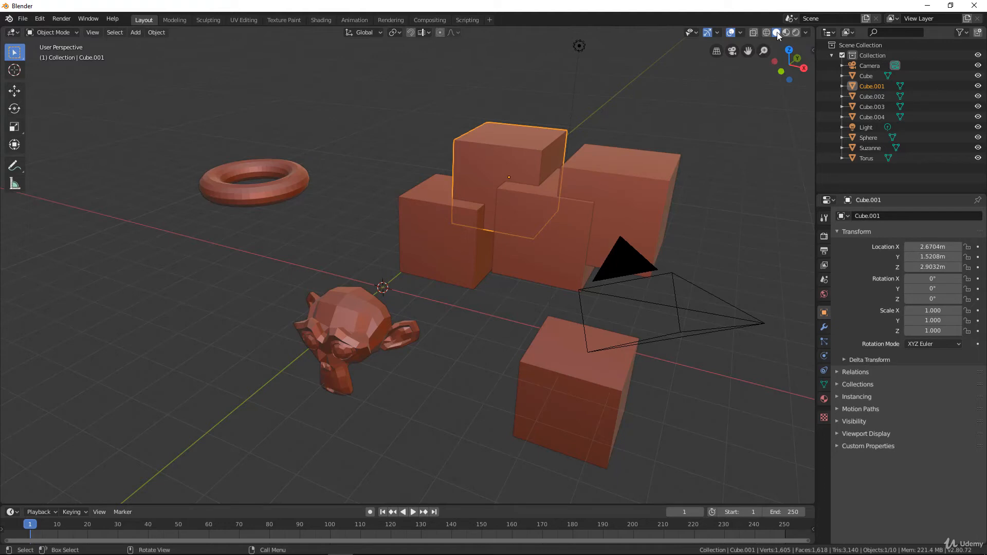
Switch the solid shading color type to Object, back to Material, and on to Random.
left_click(806, 32)
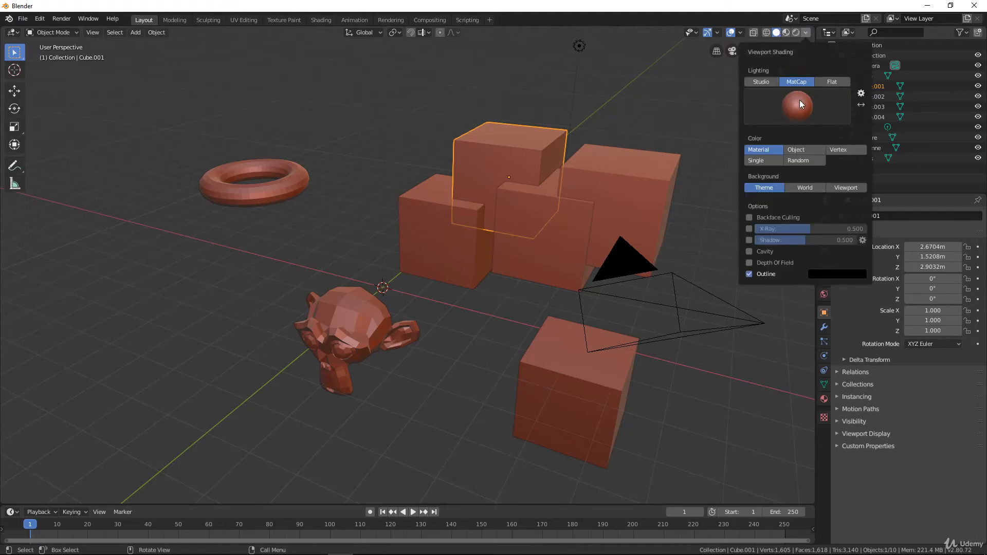
left_click(803, 148)
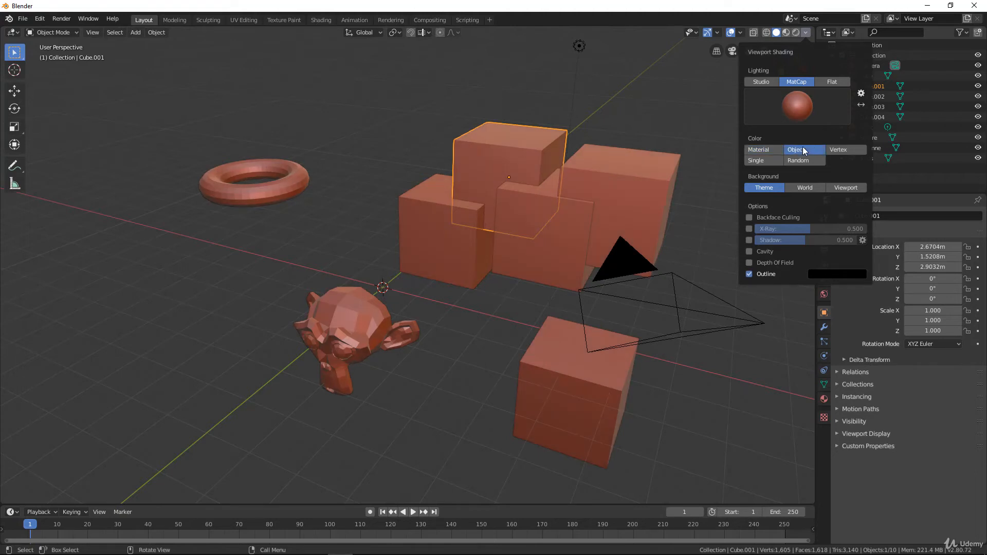
left_click(763, 148)
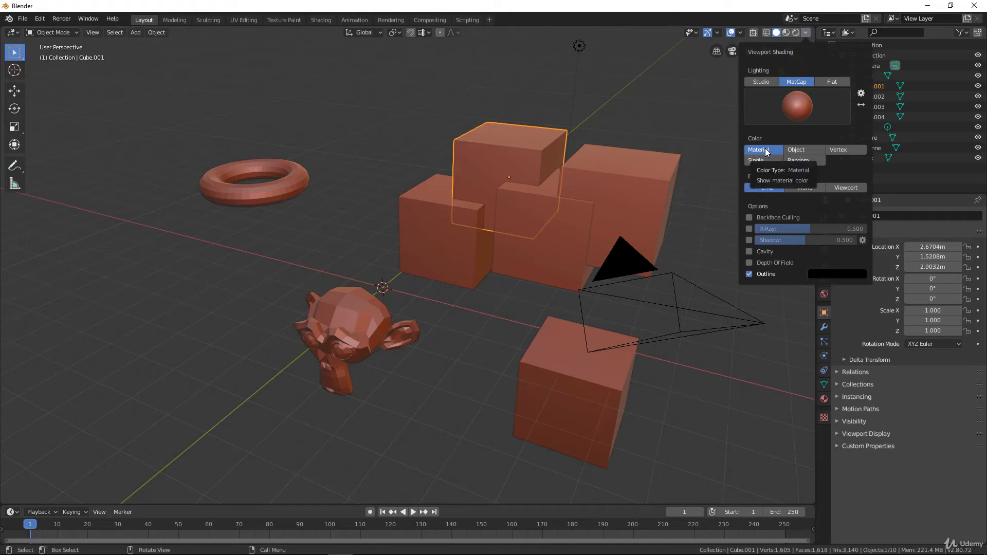
left_click(796, 162)
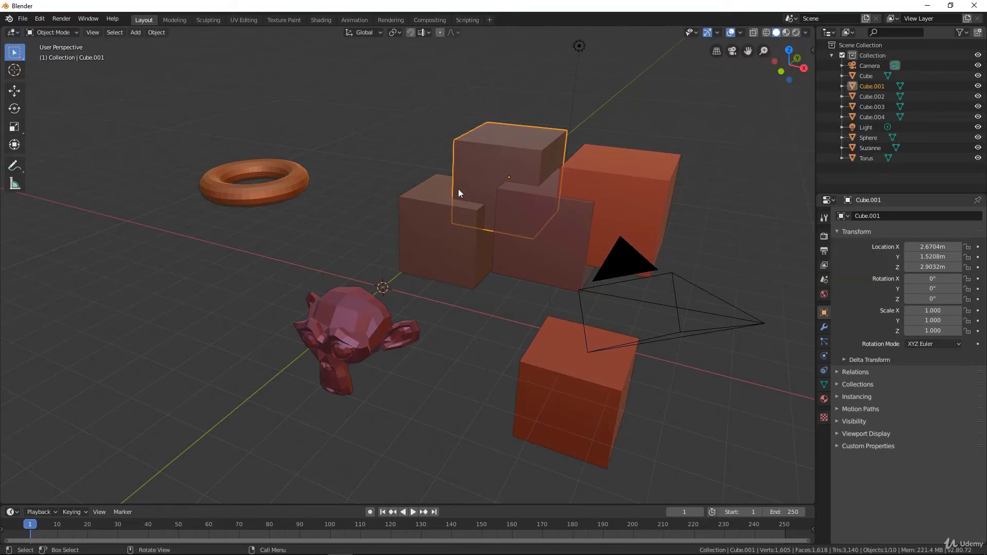
Compare Studio lighting with MatCap, set the color type to Material, and choose the light gray MatCap.
left_click(805, 33)
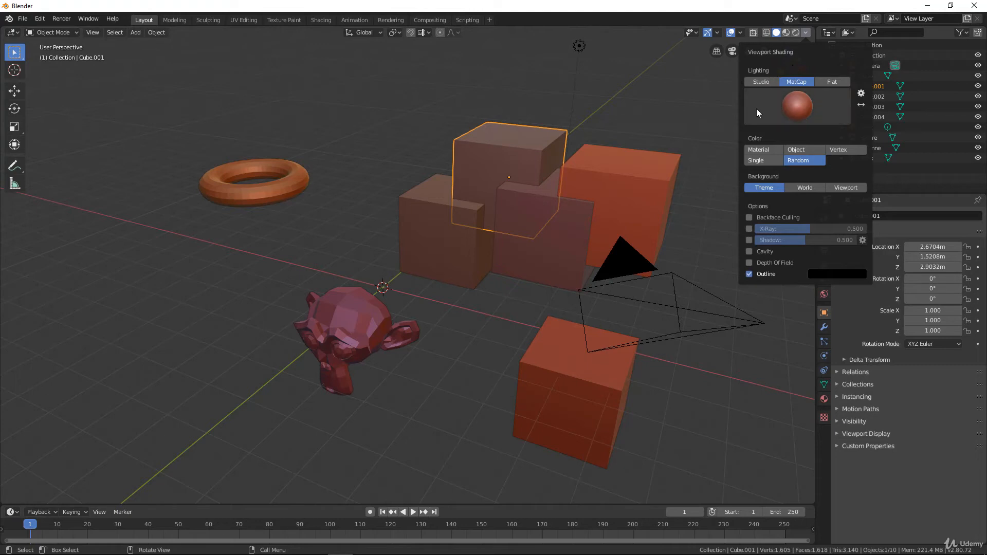
left_click(770, 82)
left_click(792, 80)
left_click(765, 149)
left_click(802, 103)
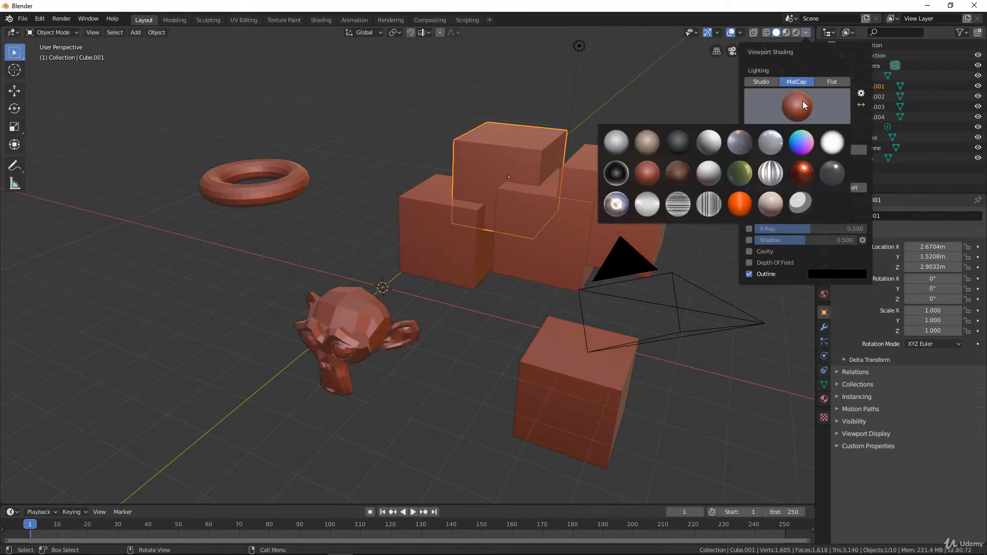
left_click(619, 141)
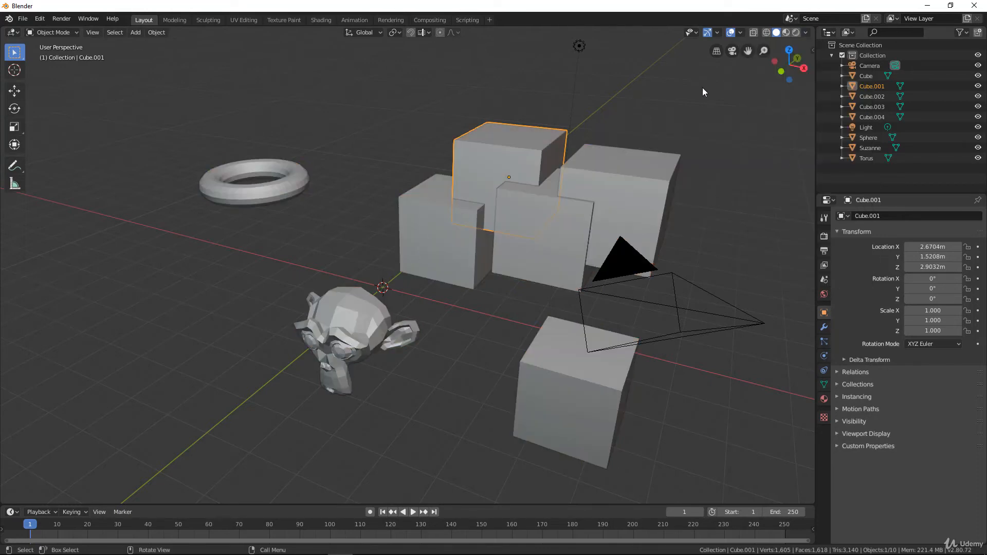
Set the viewport background to Viewport with a dark gray color of value 0.144, and view the scene against it.
middle_click_drag(703, 91, 534, 256)
left_click(806, 33)
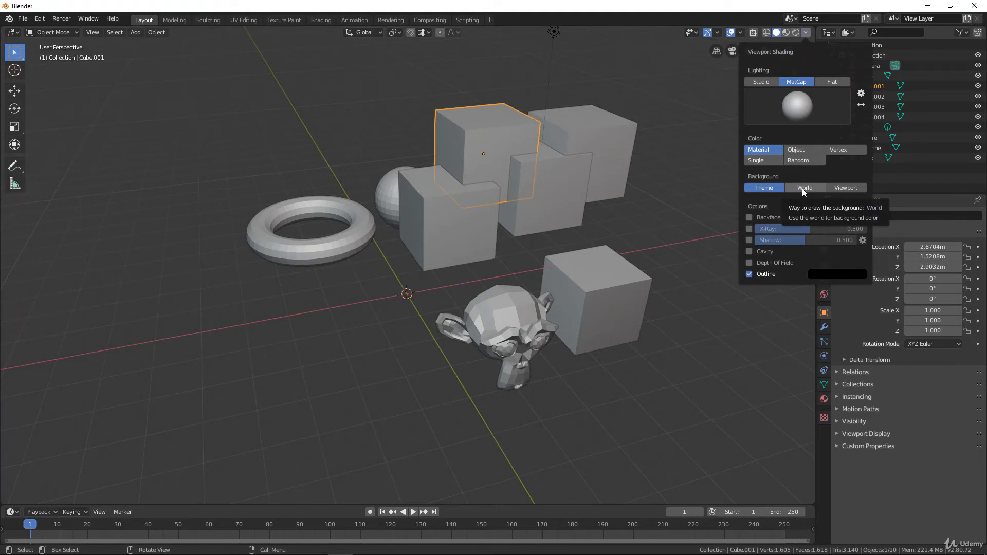
left_click(846, 188)
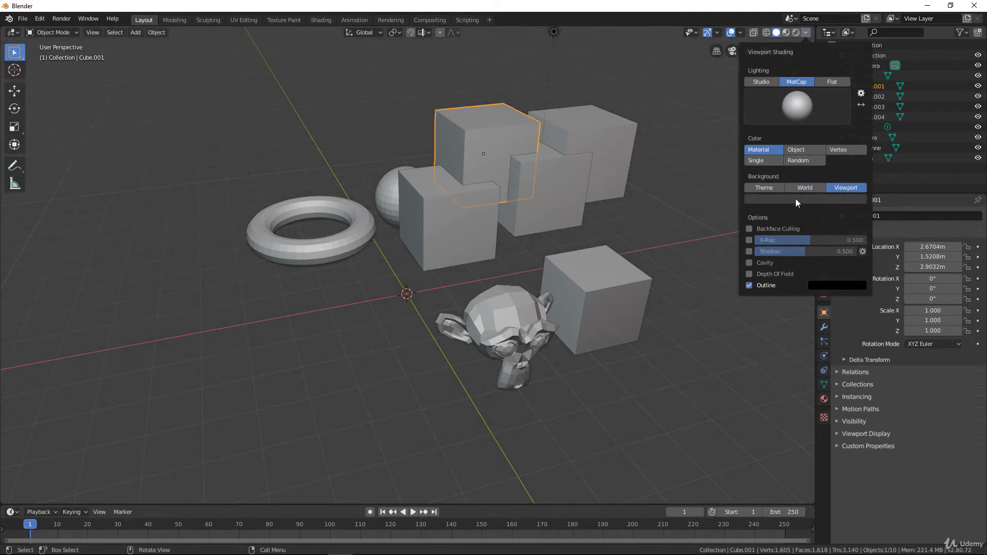
left_click(791, 199)
mouse_move(833, 119)
left_mouse_down()
mouse_move(838, 107)
mouse_move(836, 125)
left_mouse_up()
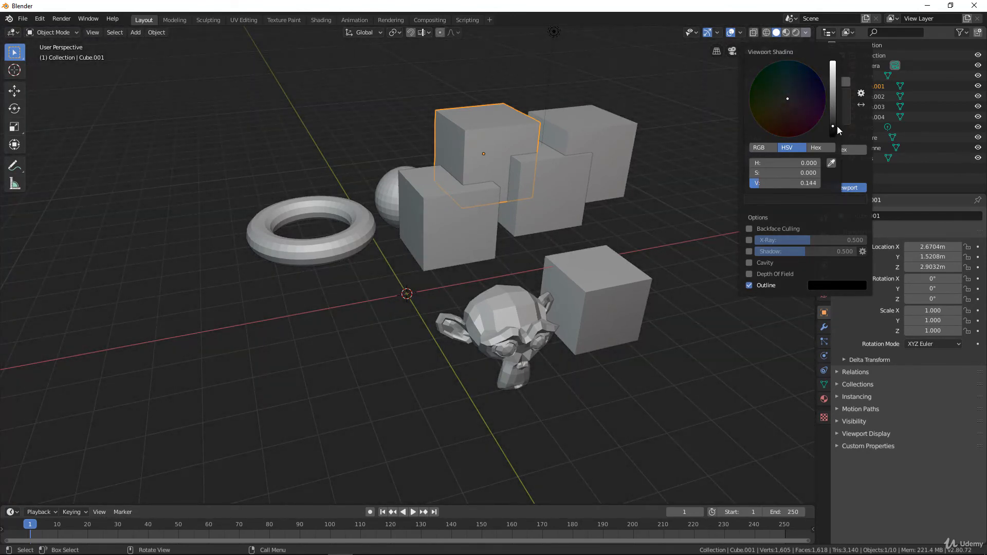
mouse_move(625, 159)
middle_mouse_down()
mouse_move(431, 193)
mouse_move(594, 217)
middle_mouse_up()
scroll(583, 164, "down", 3)
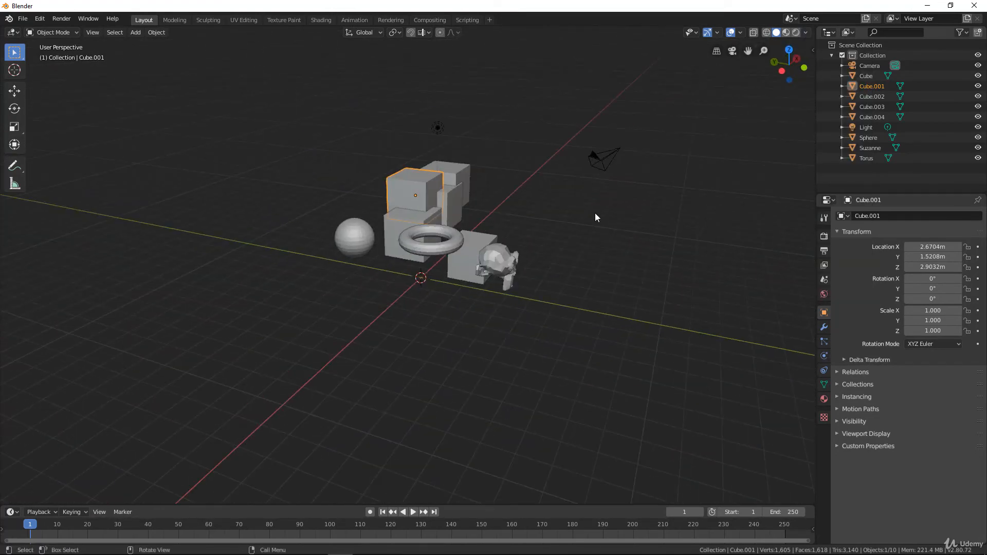
left_click(806, 33)
scroll(646, 164, "up", 3)
mouse_move(646, 165)
middle_mouse_down()
mouse_move(571, 220)
mouse_move(730, 104)
middle_mouse_up()
Turn X-Ray on and off, first in the shading options and again with the viewport's X-Ray toggle.
left_click(805, 33)
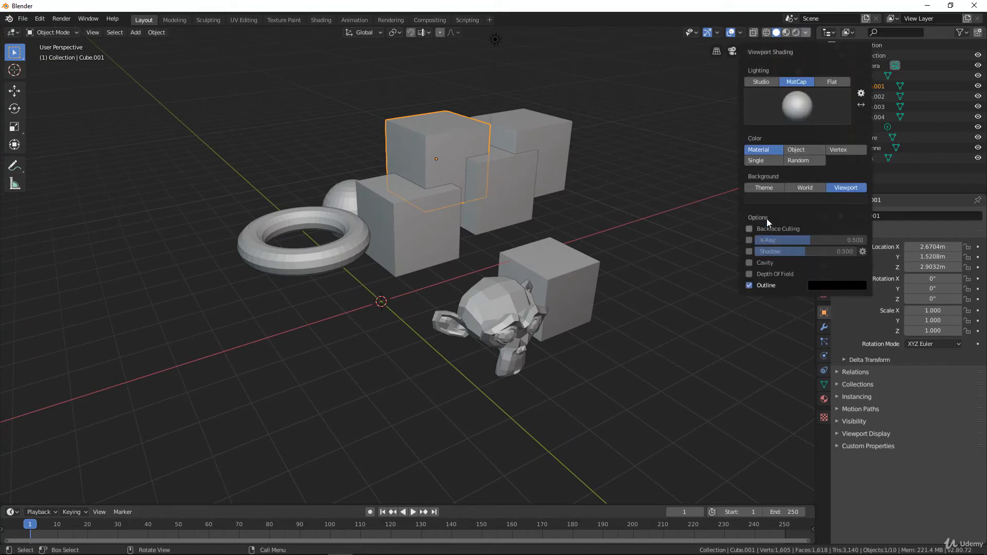
left_click(748, 240)
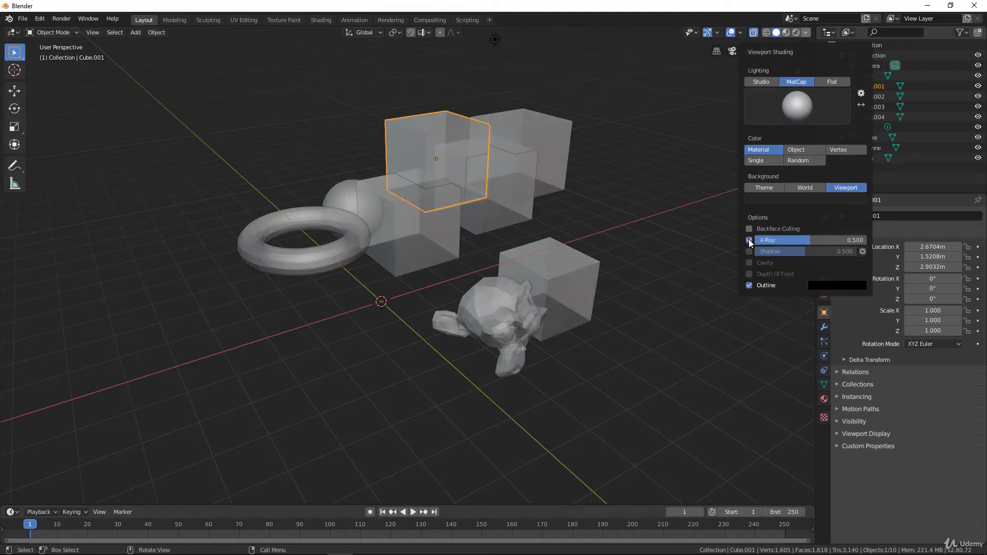
left_click(748, 240)
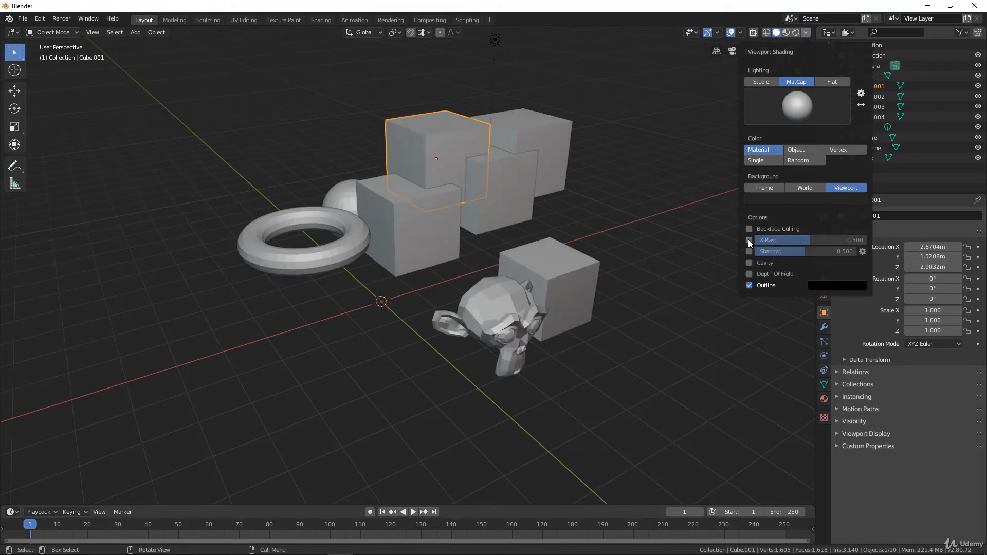
left_click(753, 32)
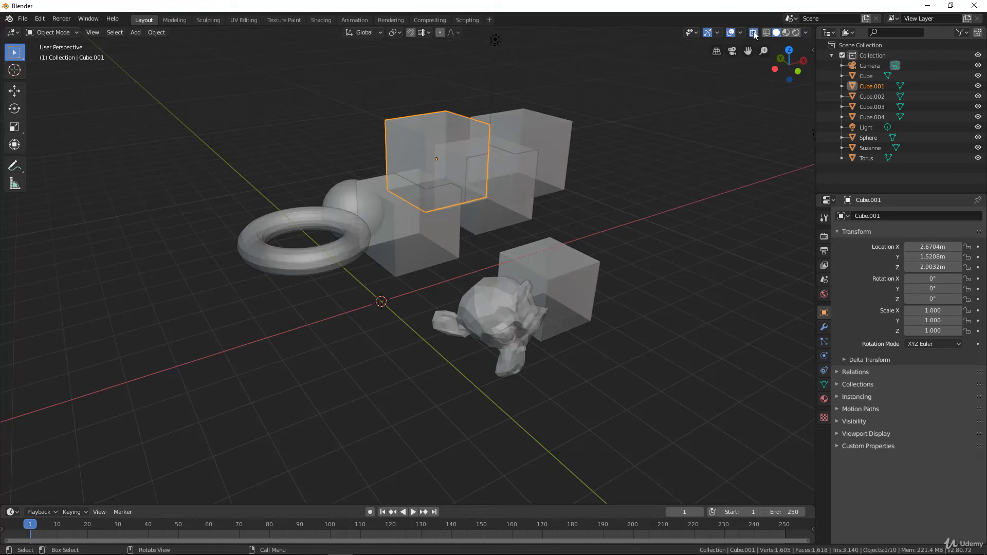
left_click(753, 32)
Enable X-Ray, test it at 0 with the outline off and on, and set it to 0.477 before disabling it.
left_click(806, 32)
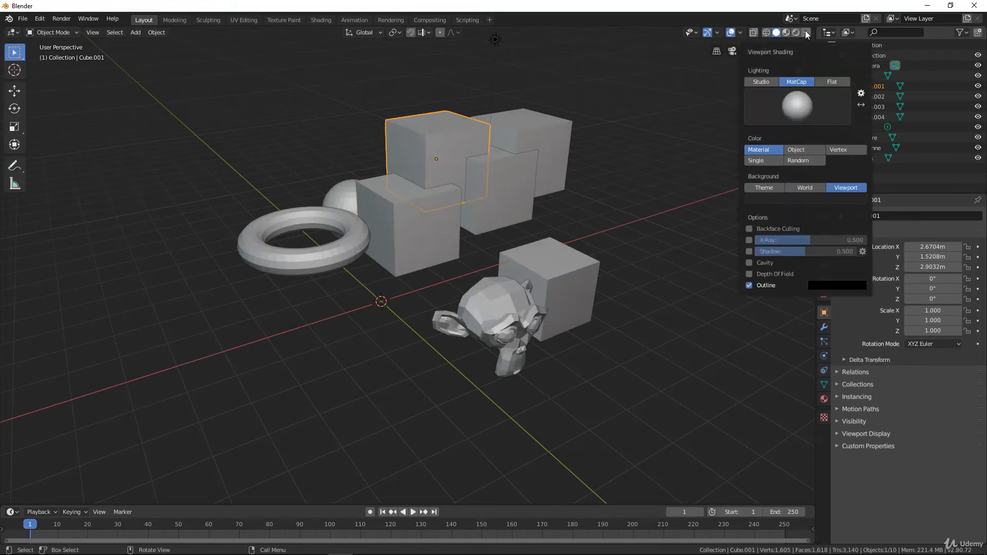
left_click(748, 240)
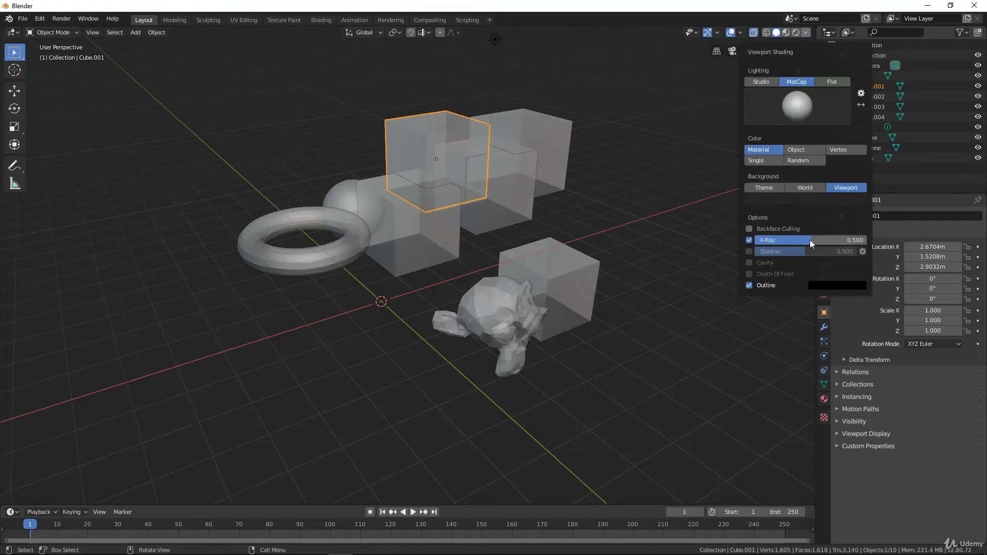
left_click_drag(810, 239, 751, 245)
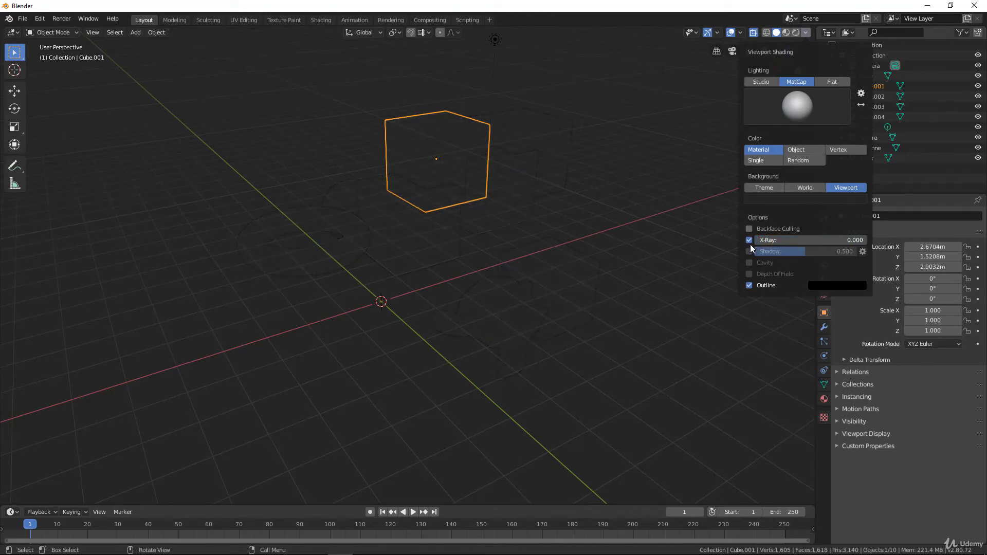
left_click(748, 285)
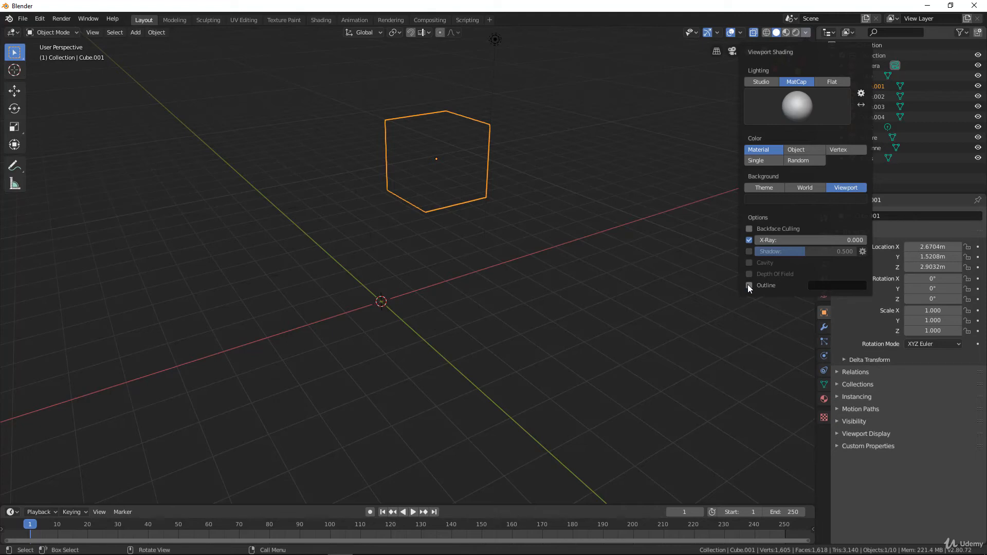
left_click(748, 285)
left_click_drag(766, 235, 818, 238)
left_click(749, 240)
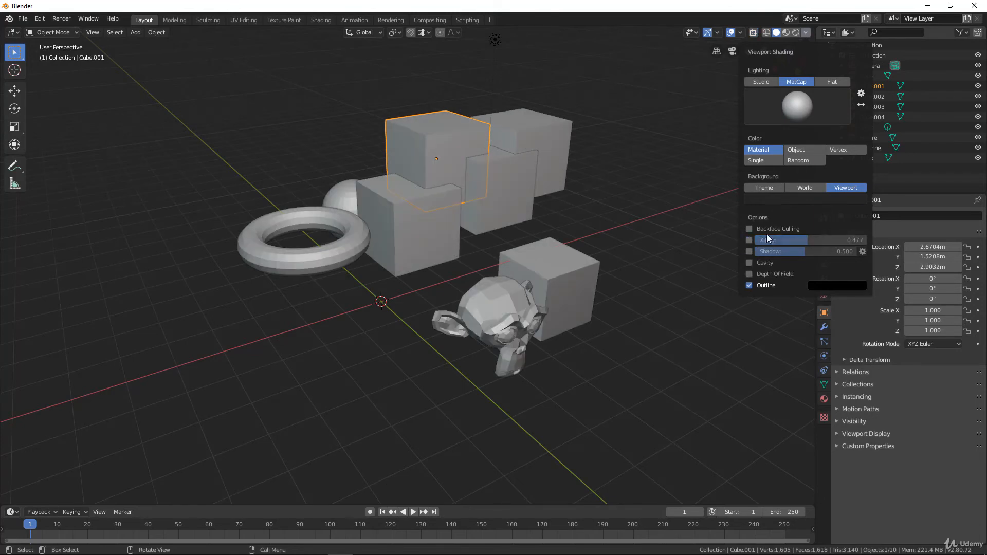
Turn on the Shadow option in the solid shading settings and view the objects from farther away.
left_click(749, 251)
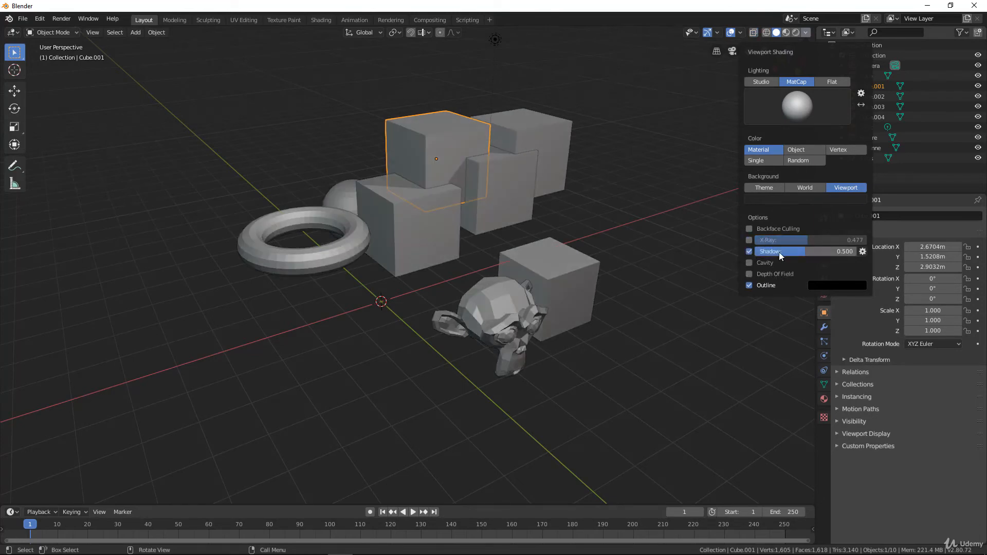
scroll(495, 249, "down", 2)
middle_click_drag(496, 250, 402, 229)
Add a plane mesh and move it down along Z to about -2.73 m, below the other objects.
key("shift+a")
mouse_move(415, 224)
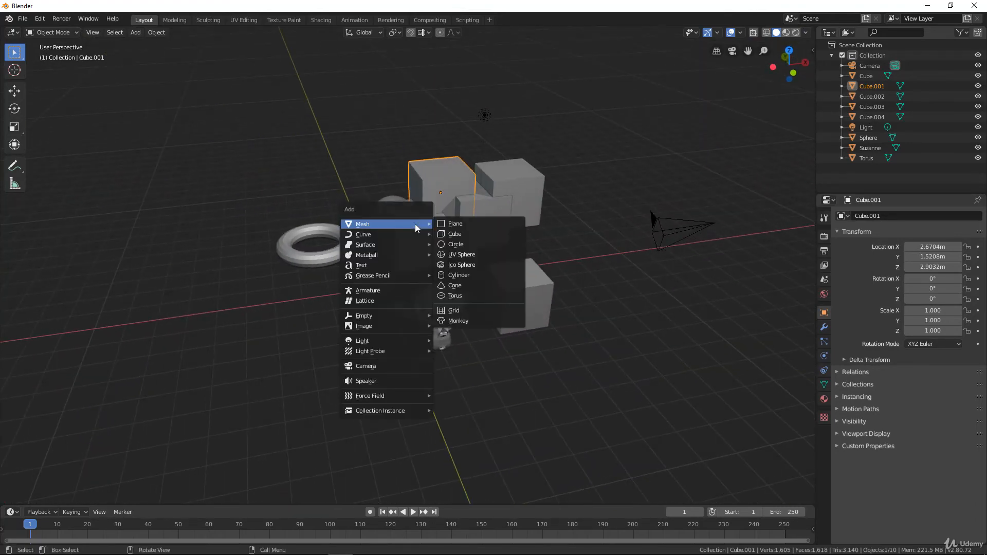
left_click(473, 224)
middle_click_drag(388, 261, 419, 264)
key("g")
key("z")
key("Return")
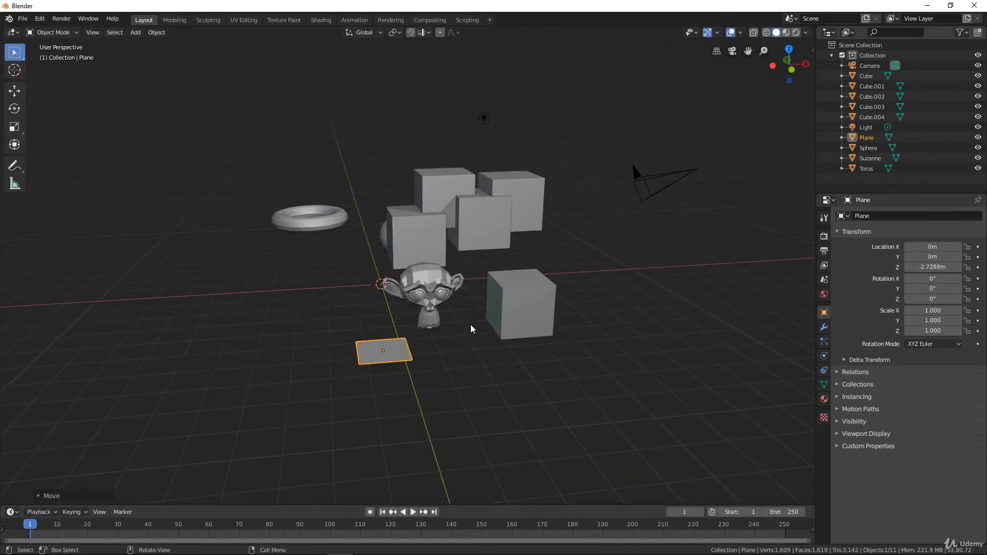
Scale the plane up to about 14.75 so it forms a floor that catches the objects' shadows.
key("s")
left_click(146, 330)
key("s")
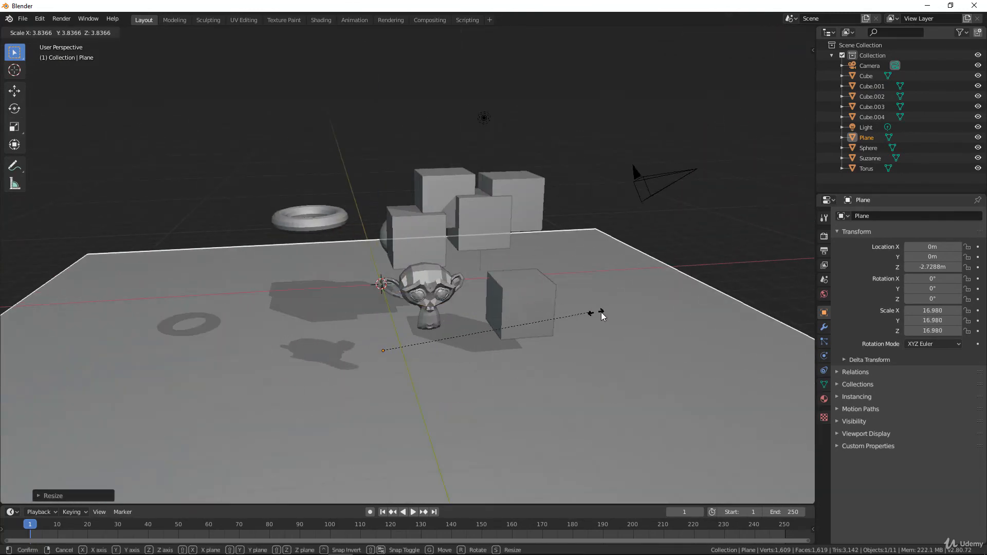
left_click(566, 319)
middle_click_drag(453, 320, 416, 271)
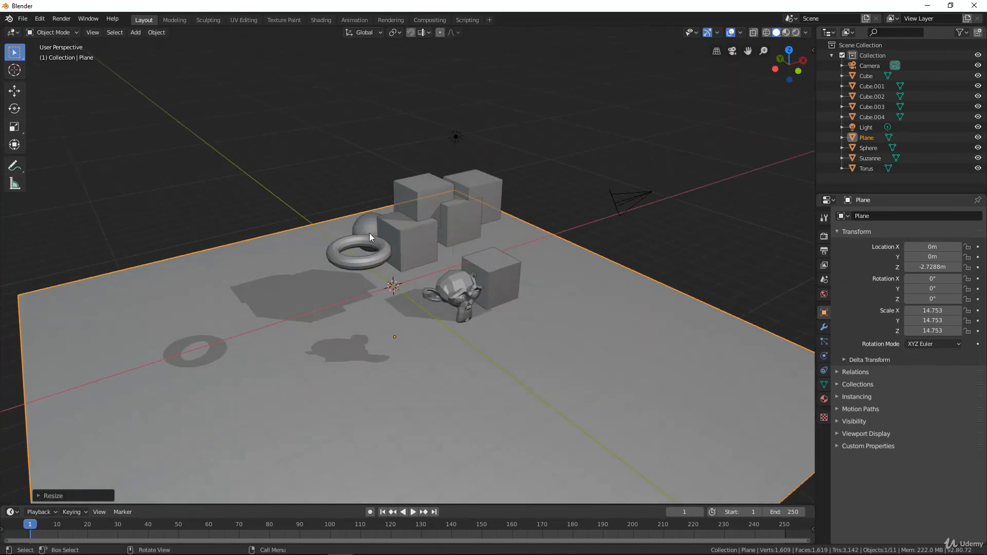
Set the solid shading shadow strength to 0.530 and adjust the light direction that casts the objects' shadows on the floor plane.
middle_click_drag(369, 234, 467, 229)
scroll(440, 281, "up", 2)
left_click(806, 33)
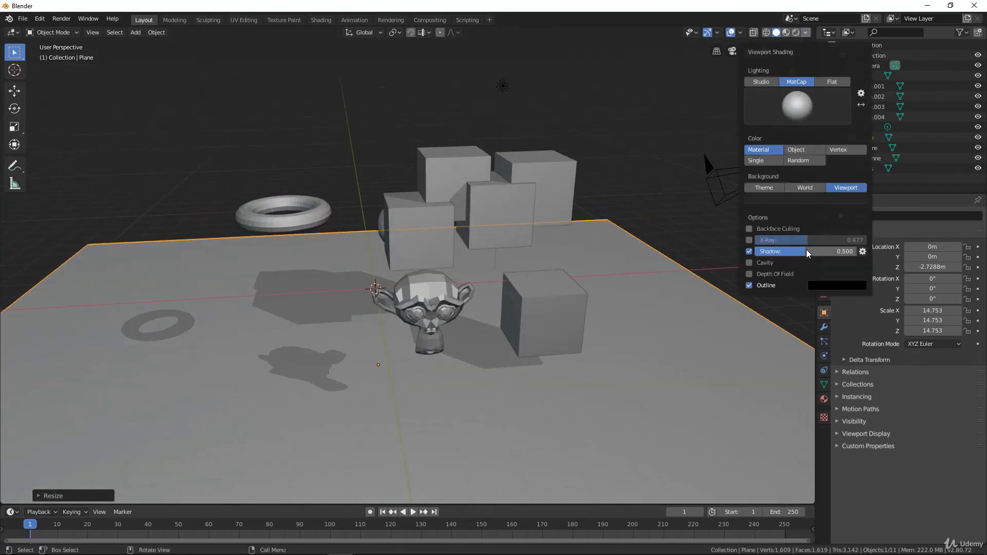
mouse_move(814, 249)
left_mouse_down()
mouse_move(880, 247)
mouse_move(807, 252)
left_mouse_up()
left_click(862, 251)
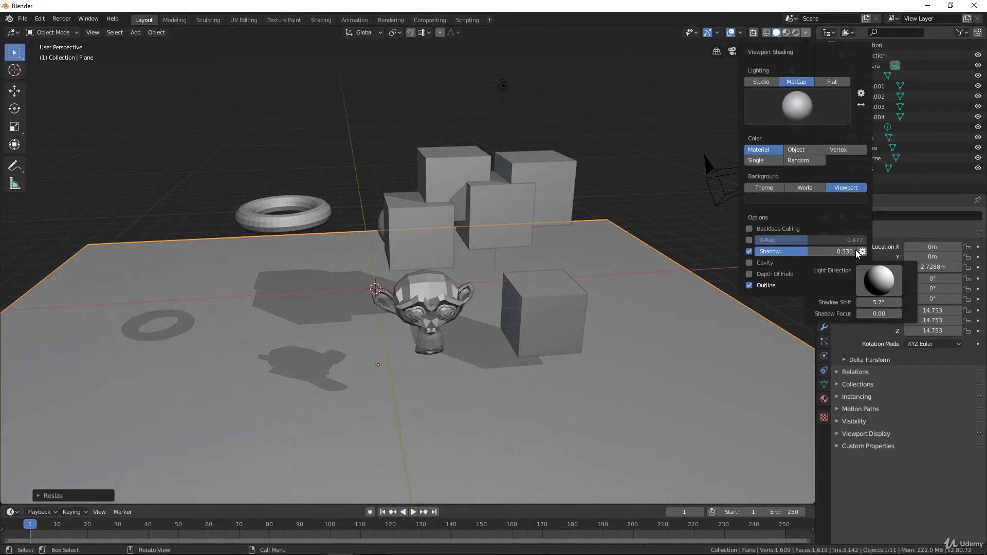
mouse_move(874, 279)
left_mouse_down()
mouse_move(861, 288)
mouse_move(886, 274)
mouse_move(872, 280)
left_mouse_up()
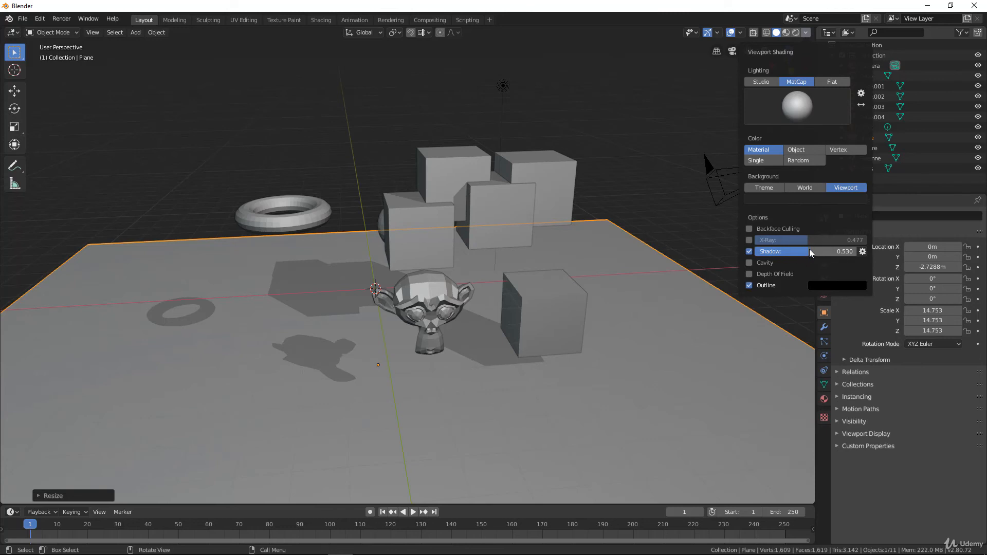
Turn off Shadow and enable Cavity, trying the World type before switching back to Screen.
left_click(750, 251)
left_click(749, 262)
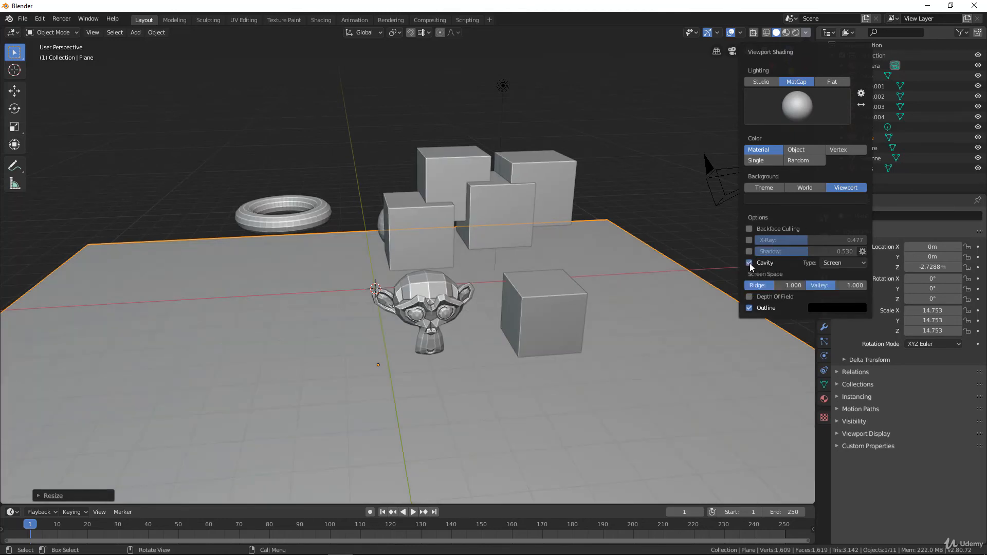
left_click(831, 263)
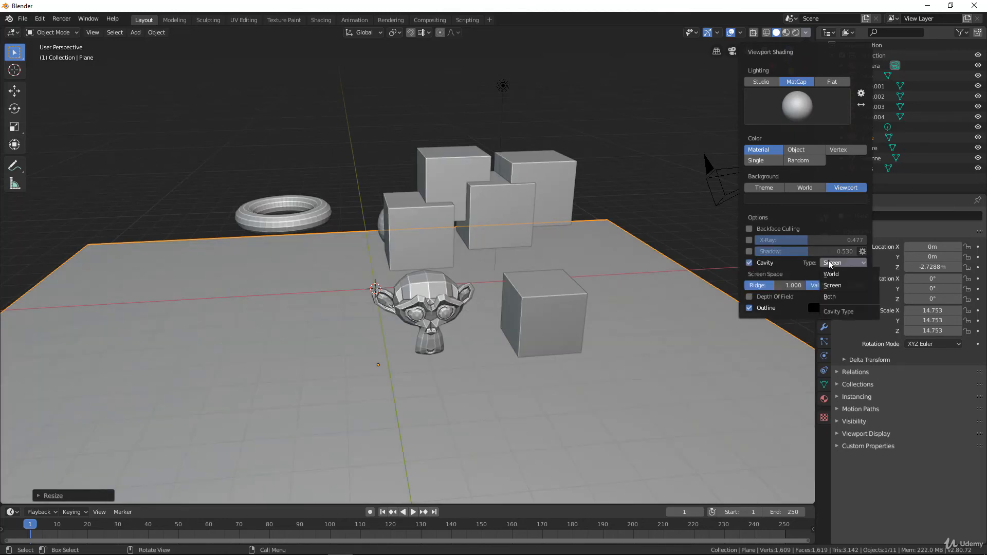
left_click(837, 273)
left_click(835, 264)
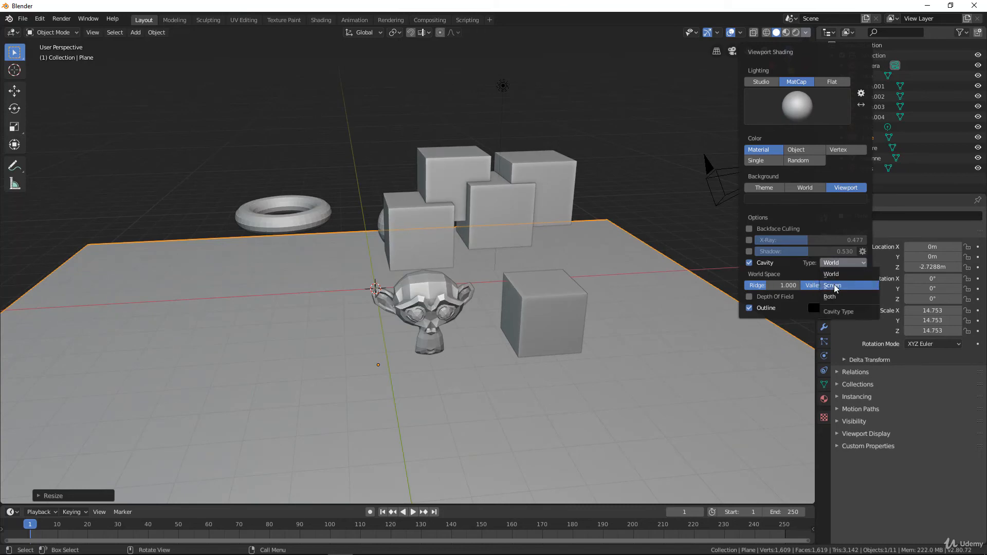
left_click(834, 285)
Raise the cavity Valley to 1.700 to inspect the monkey head's creases, lower it to 1.100, and disable Cavity.
scroll(474, 343, "up", 4)
scroll(468, 344, "down", 2)
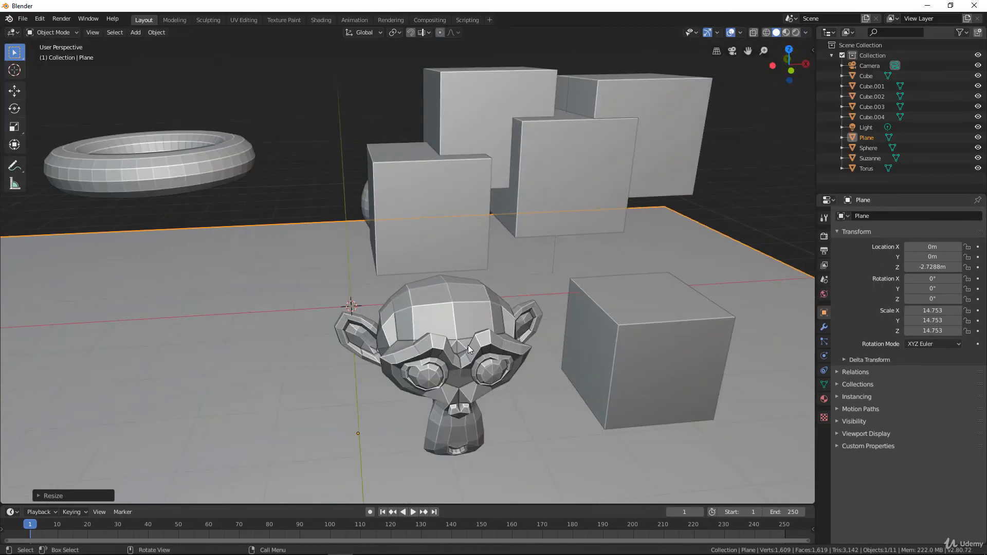
middle_click_drag(468, 344, 492, 325)
scroll(521, 368, "up", 3)
middle_click_drag(519, 357, 506, 288)
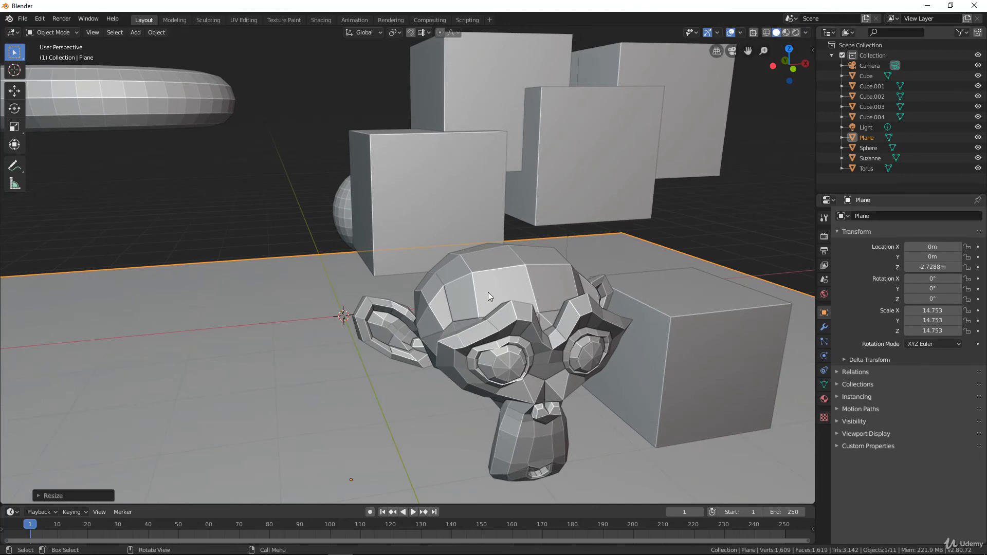
left_click(805, 33)
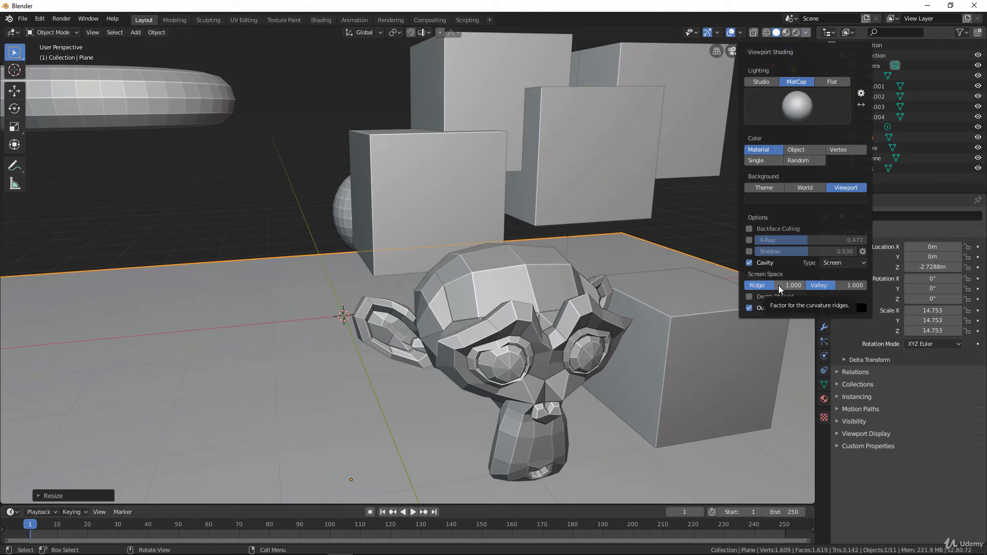
left_click_drag(834, 287, 851, 286)
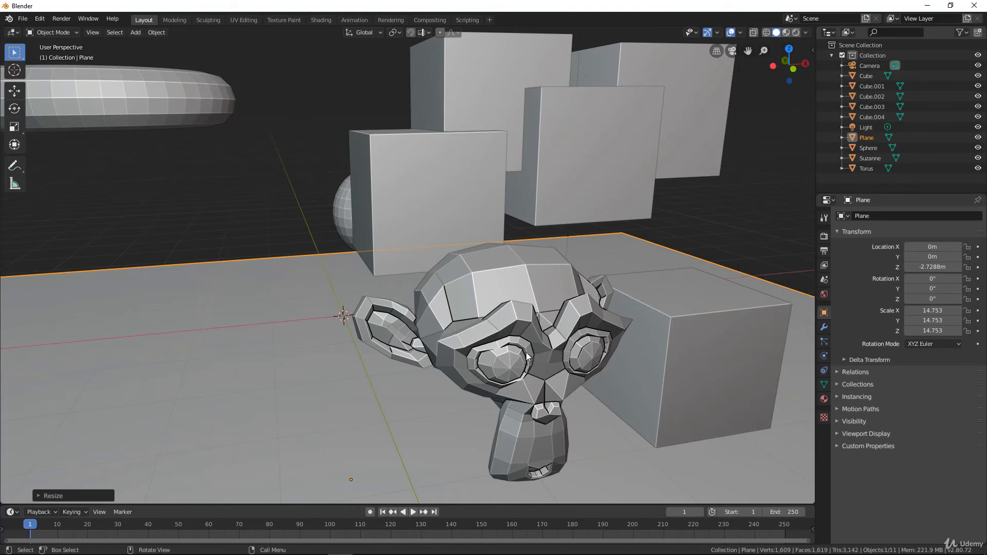
left_click(806, 33)
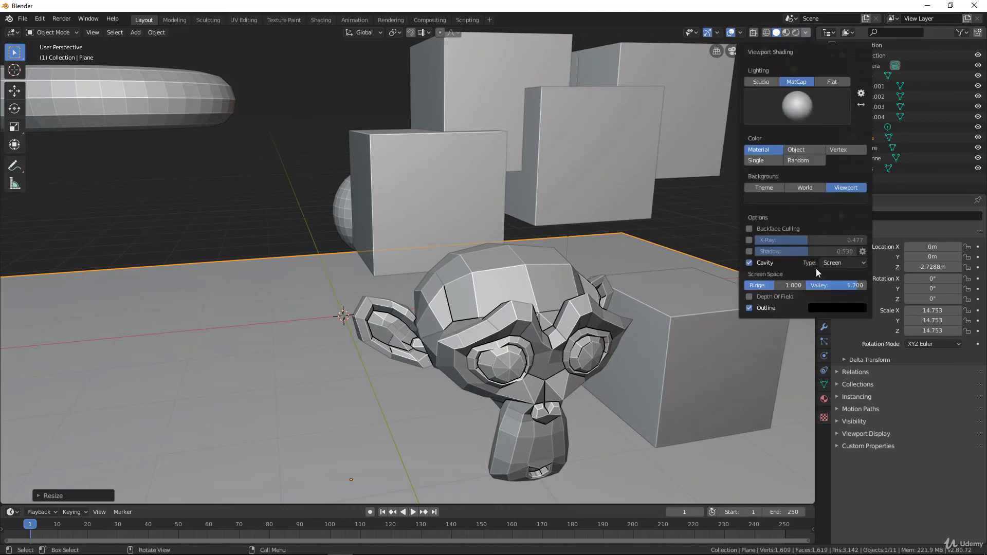
left_click_drag(853, 287, 829, 290)
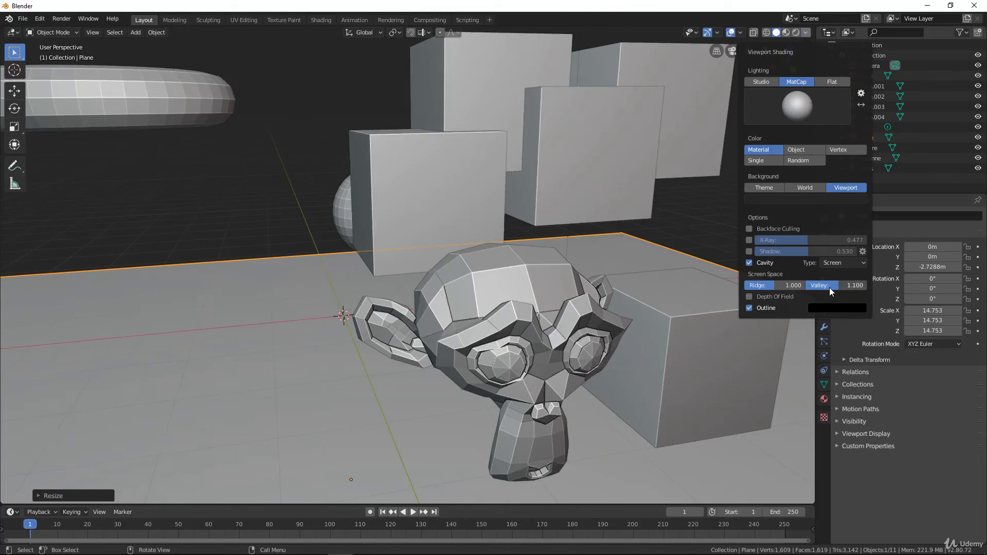
left_click(749, 263)
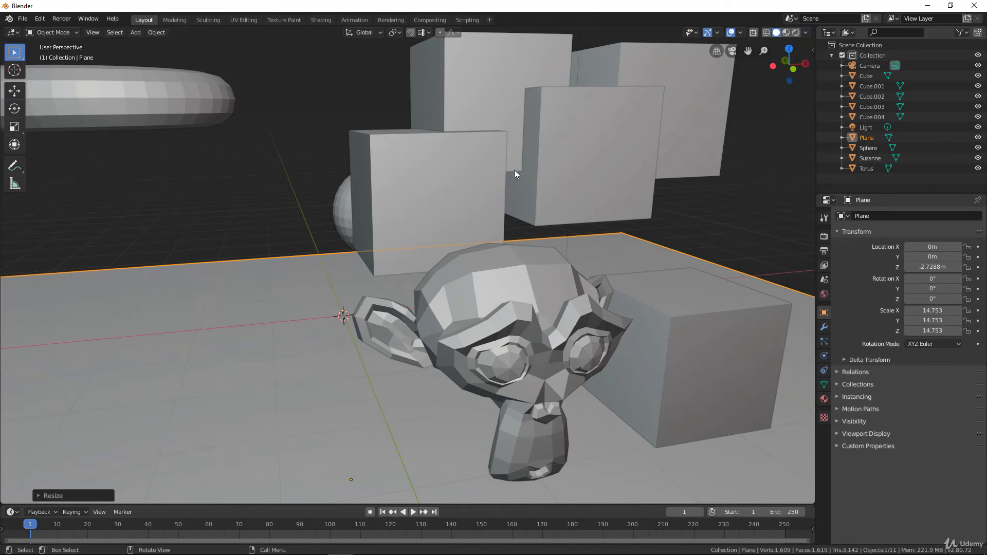
Turn the Outline option off to compare the edges of the overlapping cubes, and turn it back on.
middle_click_drag(529, 153, 521, 160)
middle_click_drag(581, 169, 527, 322, "shift")
scroll(527, 322, "up", 4)
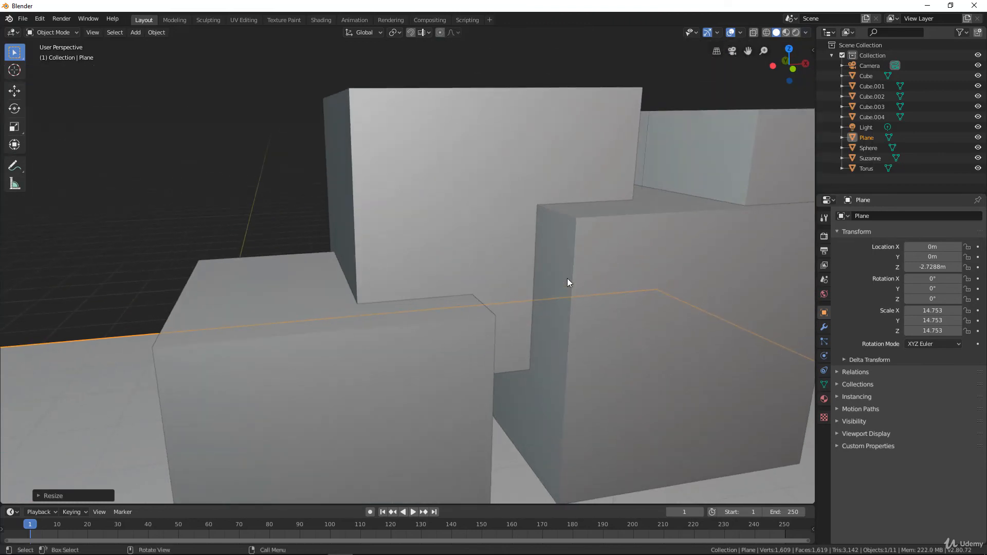
scroll(567, 279, "down", 1)
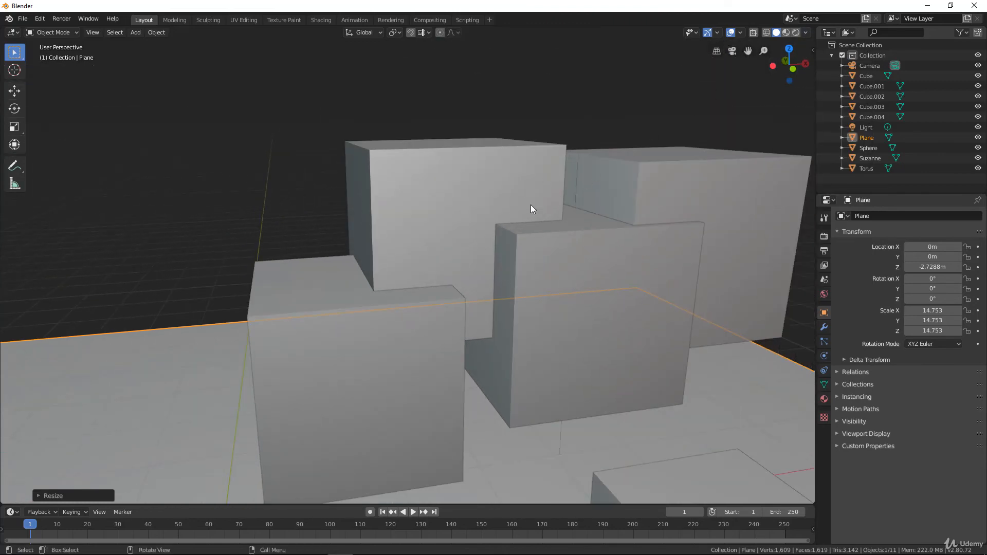
mouse_move(454, 288)
middle_mouse_down()
mouse_move(473, 275)
mouse_move(449, 288)
middle_mouse_up()
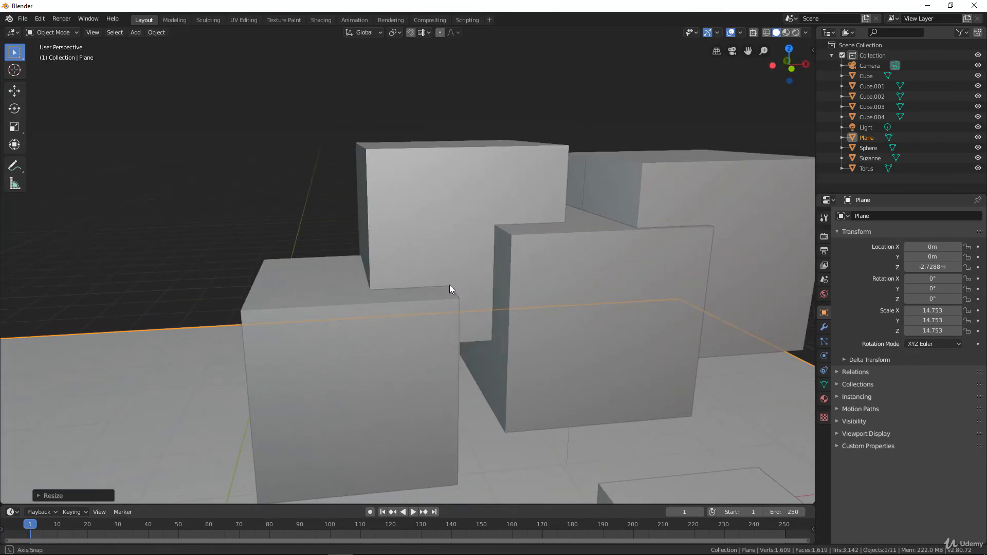
left_click(805, 32)
left_click(749, 285)
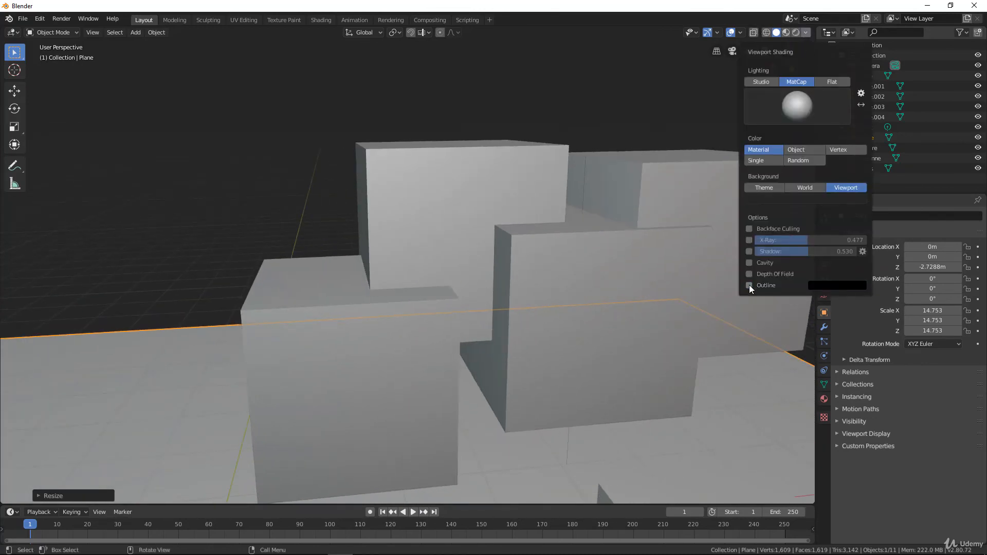
mouse_move(457, 280)
middle_mouse_down()
mouse_move(481, 278)
mouse_move(474, 289)
mouse_move(504, 279)
middle_mouse_up()
middle_click_drag(582, 222, 594, 208)
left_click(805, 32)
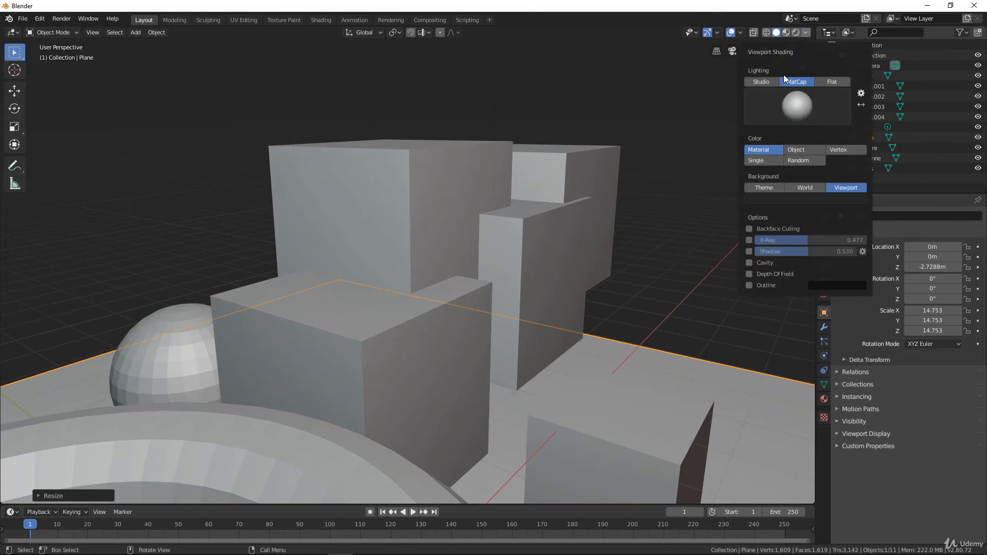
left_click(750, 283)
Examine the whole scene from farther away with all objects selected and with only Cube.003 selected.
scroll(569, 222, "down", 4)
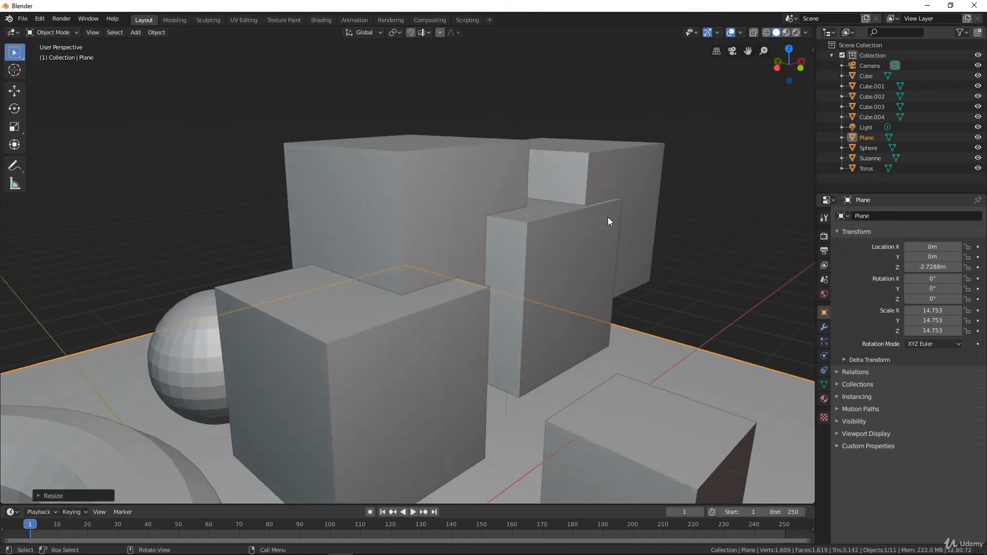
scroll(503, 255, "down", 2)
middle_click_drag(554, 244, 487, 261)
key("a")
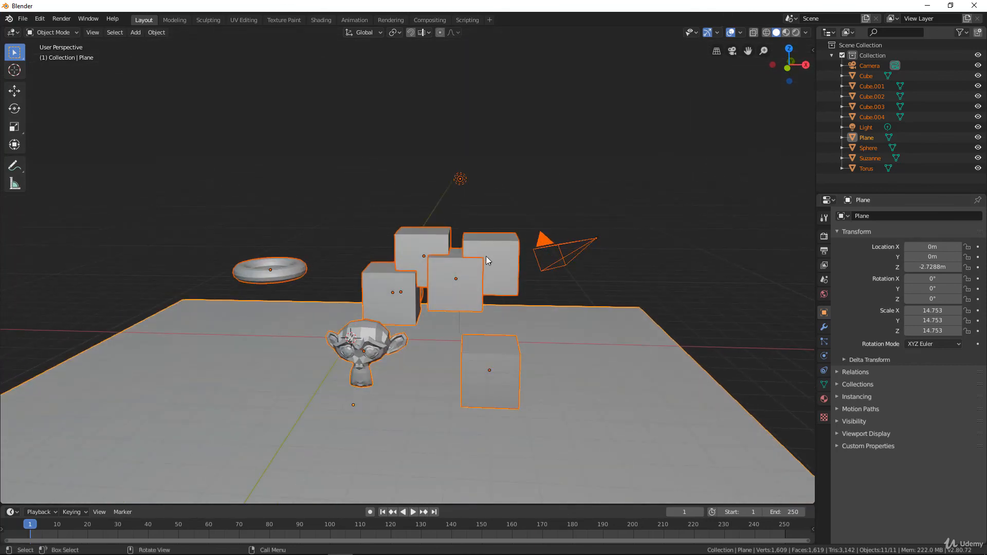
left_click(495, 247)
scroll(562, 211, "up", 3)
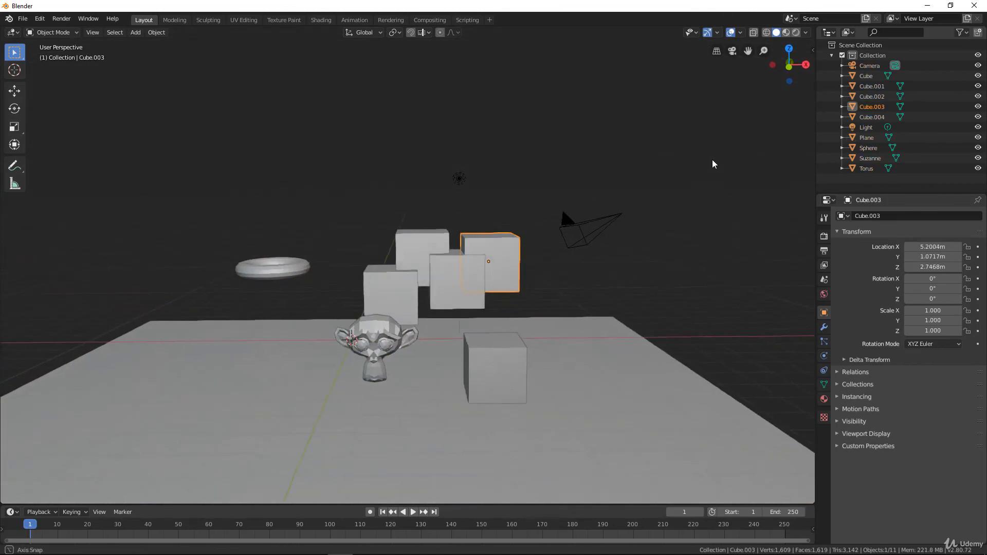
middle_click_drag(625, 197, 621, 217)
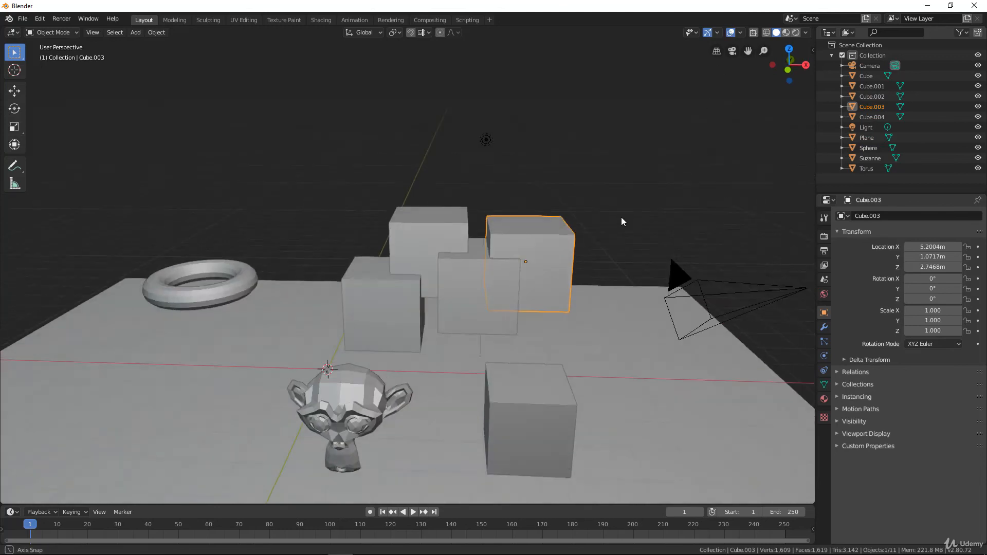
scroll(571, 238, "down", 4)
middle_click_drag(477, 264, 450, 269)
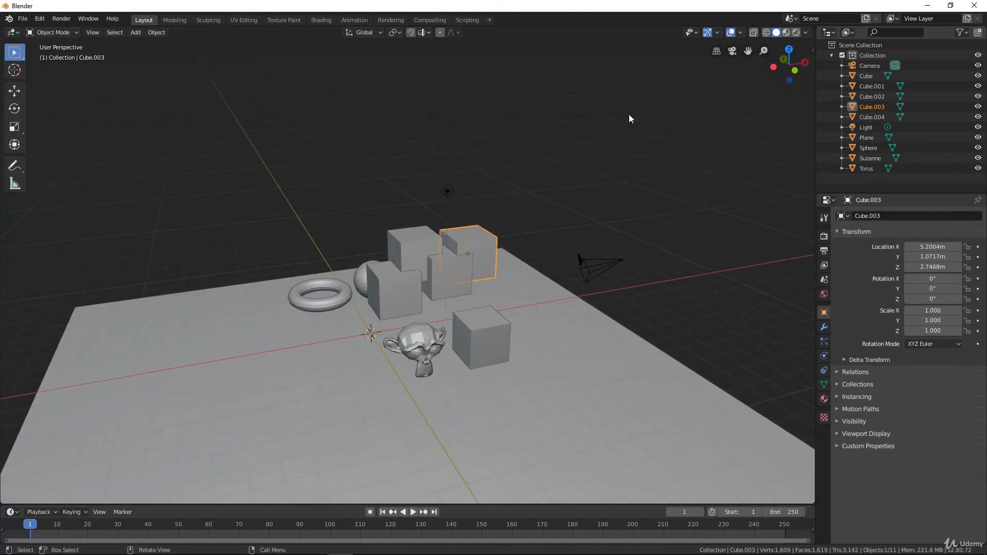
Set the viewport background to Theme and select Cube.004, the cube beside the monkey head.
left_click(806, 33)
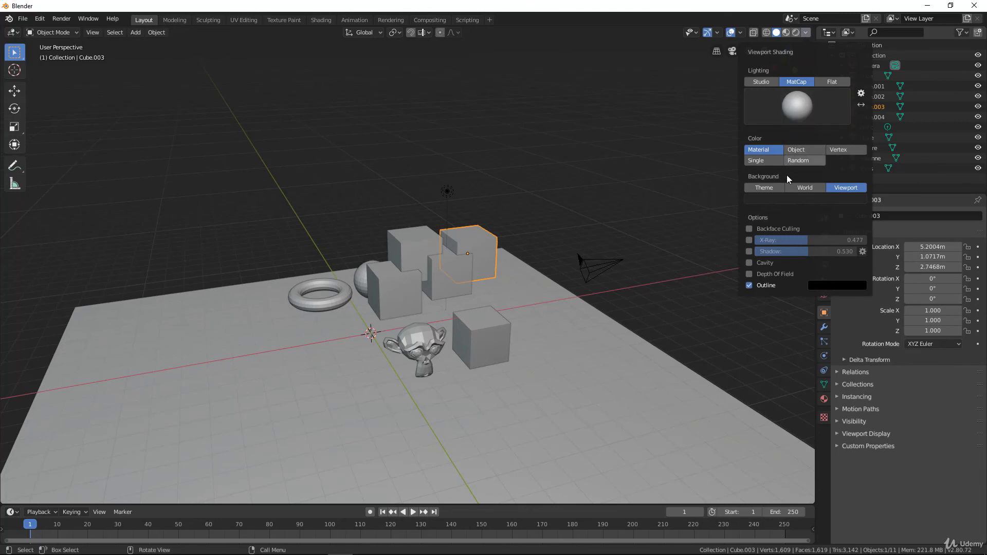
left_click(772, 188)
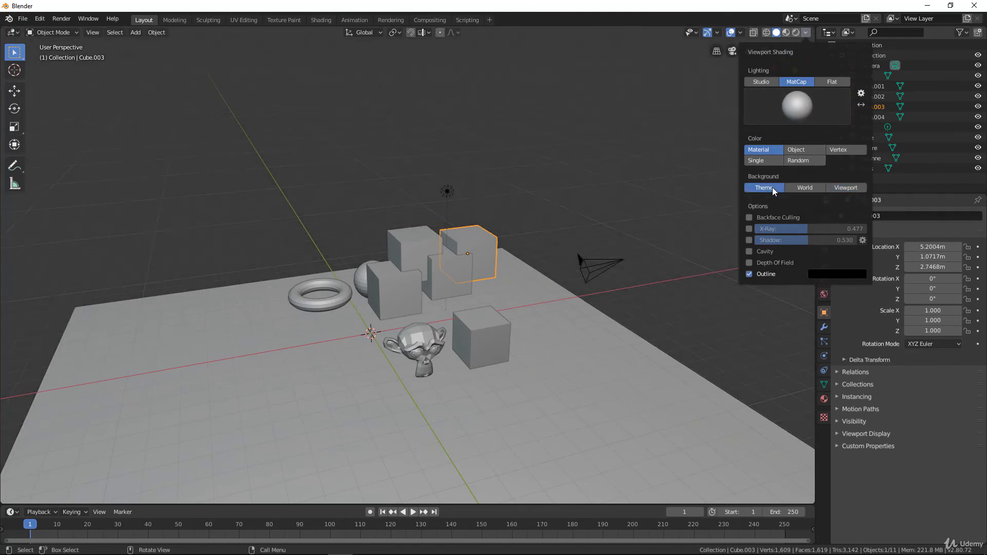
middle_click_drag(341, 297, 375, 293)
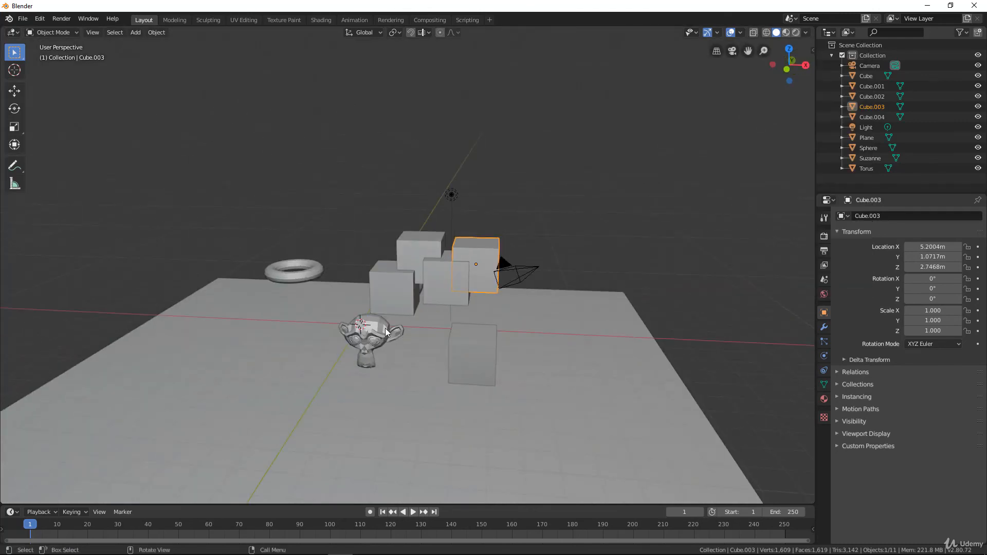
middle_click_drag(385, 328, 494, 309)
left_click(494, 308)
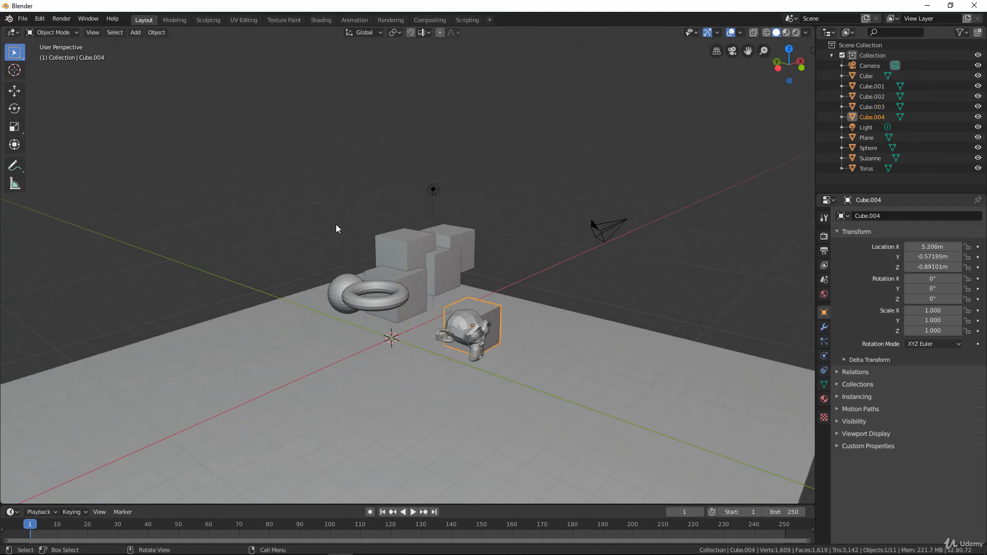
Start a new General file, discarding the changes to the current scene, and inspect the default cube.
left_click(22, 19)
mouse_move(105, 29)
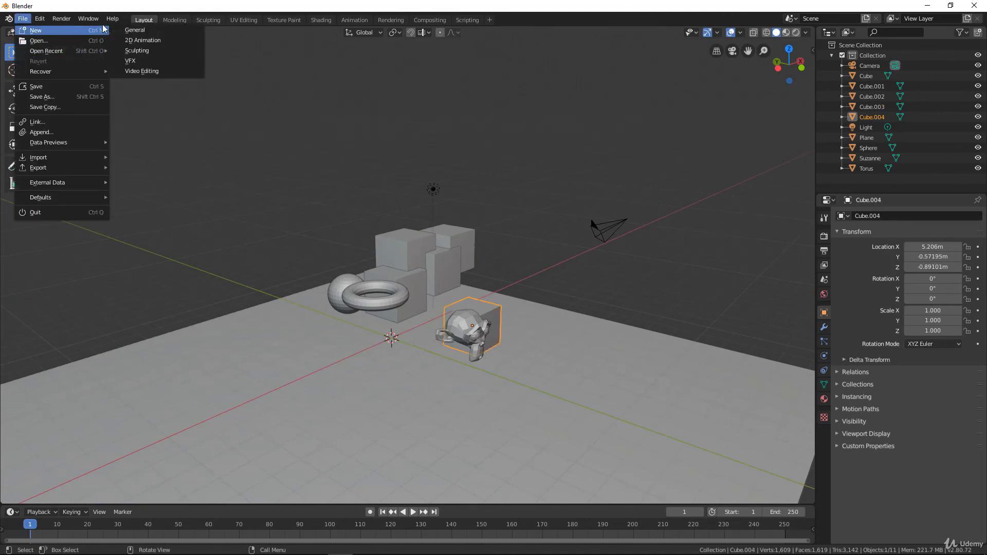
left_click(146, 30)
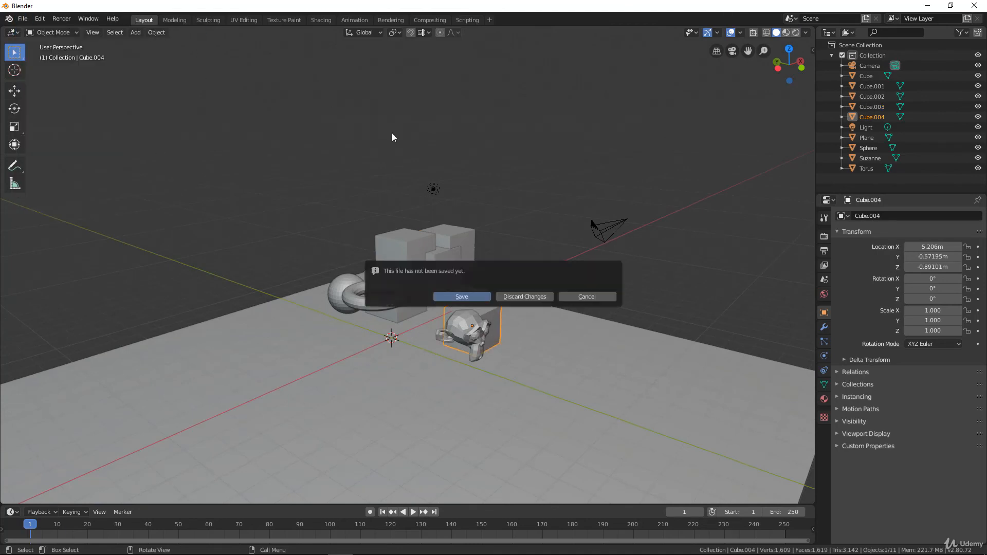
left_click(526, 297)
scroll(451, 259, "down", 4)
scroll(443, 261, "up", 5)
middle_click_drag(443, 261, 462, 277)
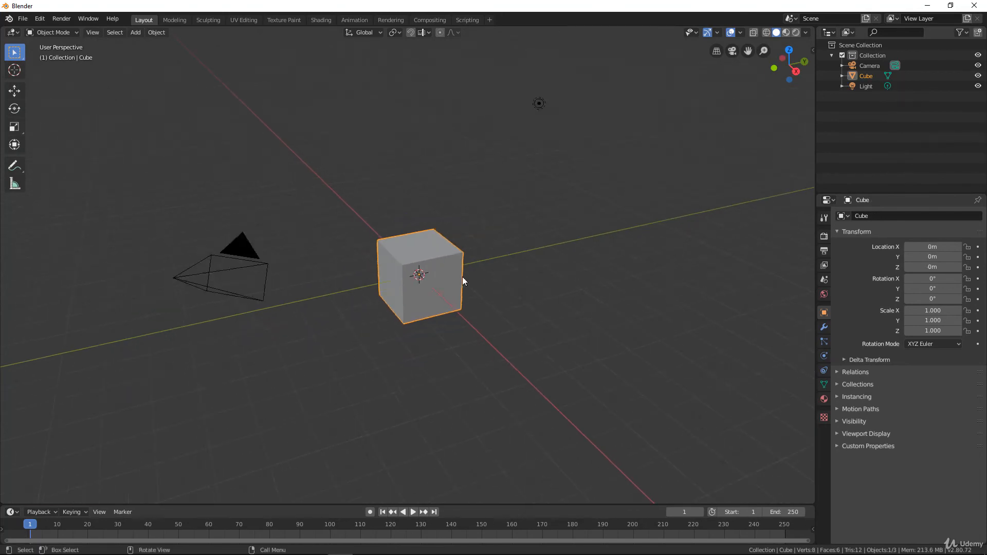
Toggle the viewport overlays off and back on in the new scene.
scroll(462, 277, "down", 2)
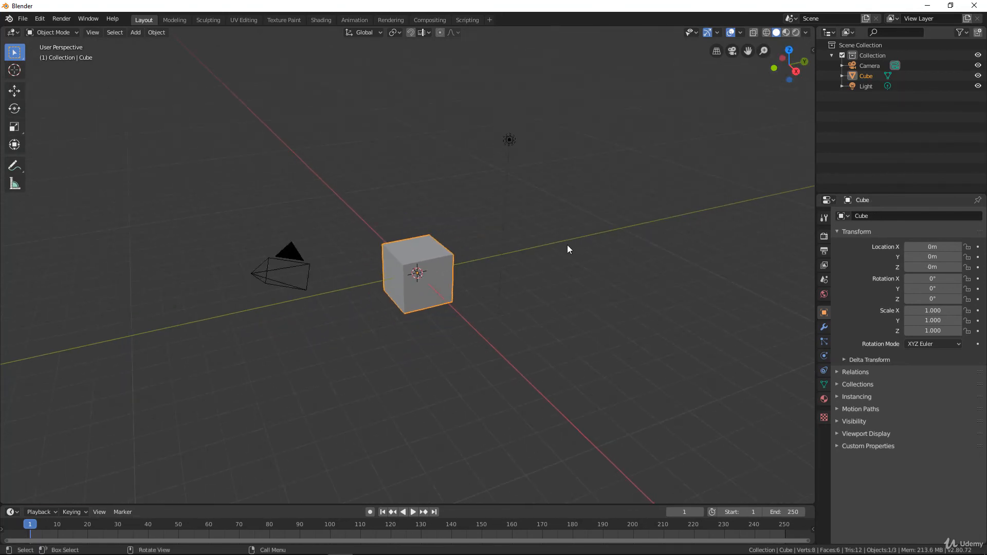
left_click(730, 32)
left_click(730, 33)
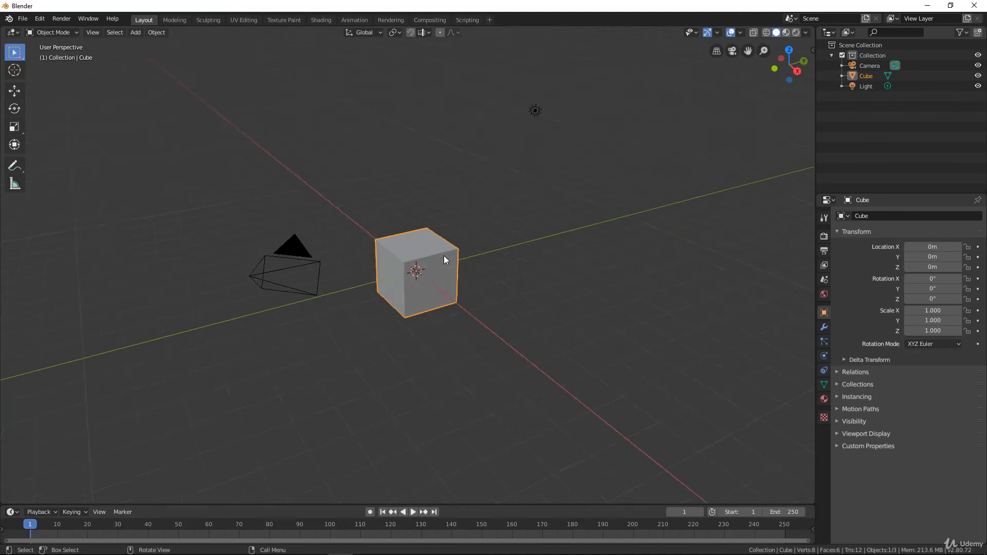
In camera view, move the light into the frame above the cube, to about X 3.50, Y -1.74, Z 2.96 m.
key("KP_0")
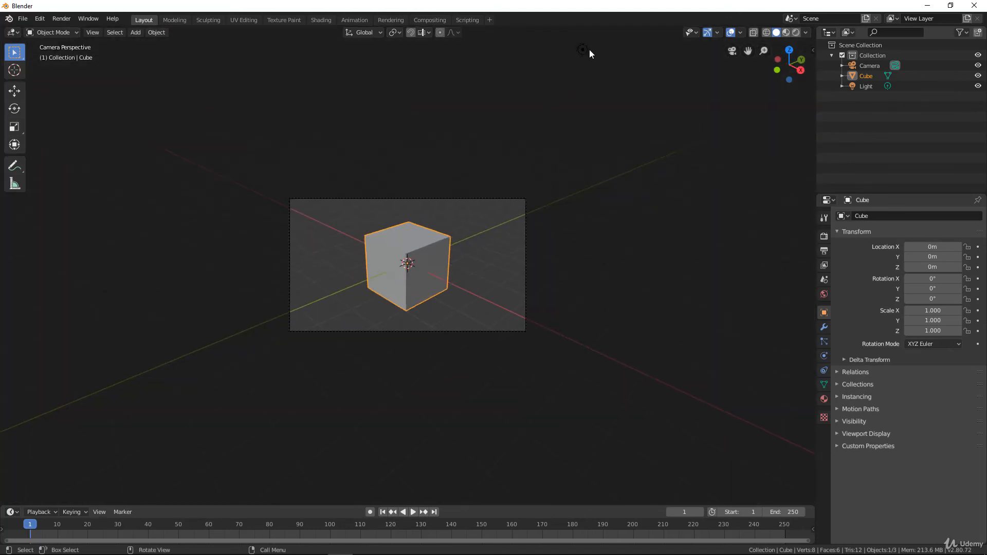
left_click(583, 50)
key("g")
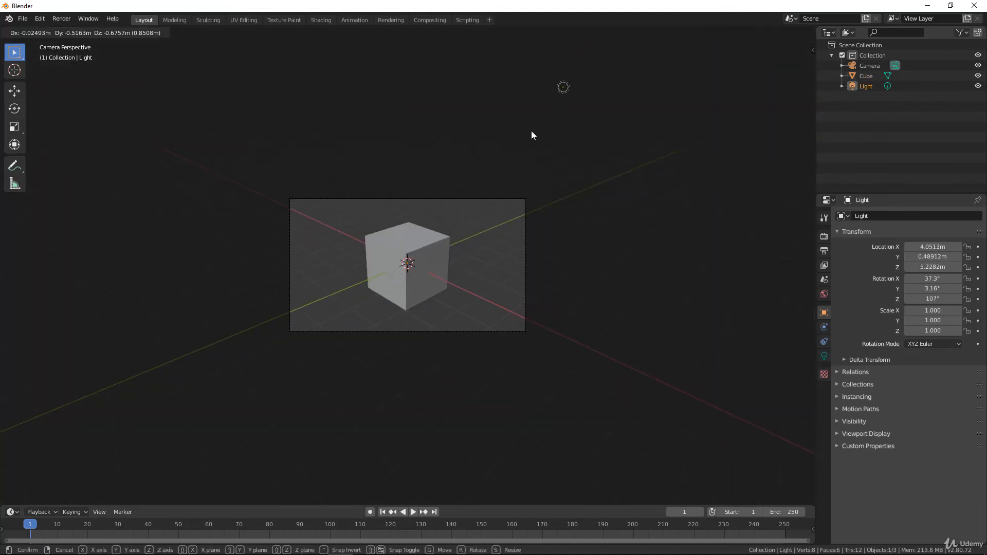
left_click(444, 234)
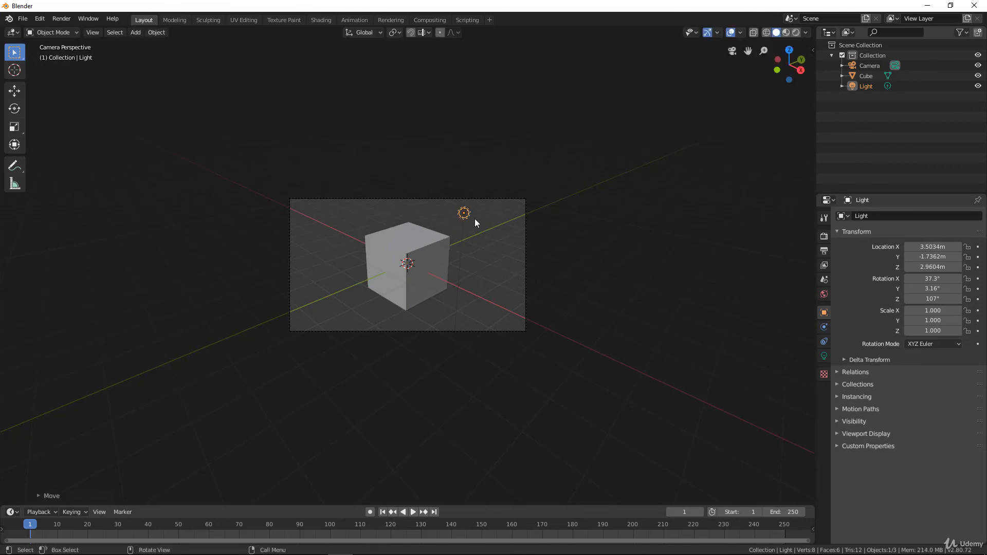
Render the current frame to check the cube's lighting, close the render result, and leave the camera view.
key("F12")
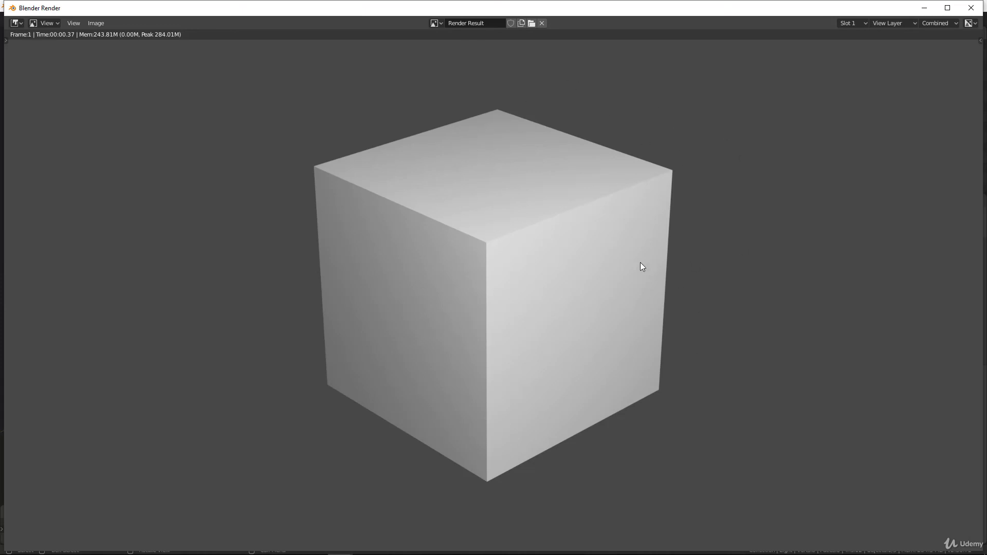
key("Escape")
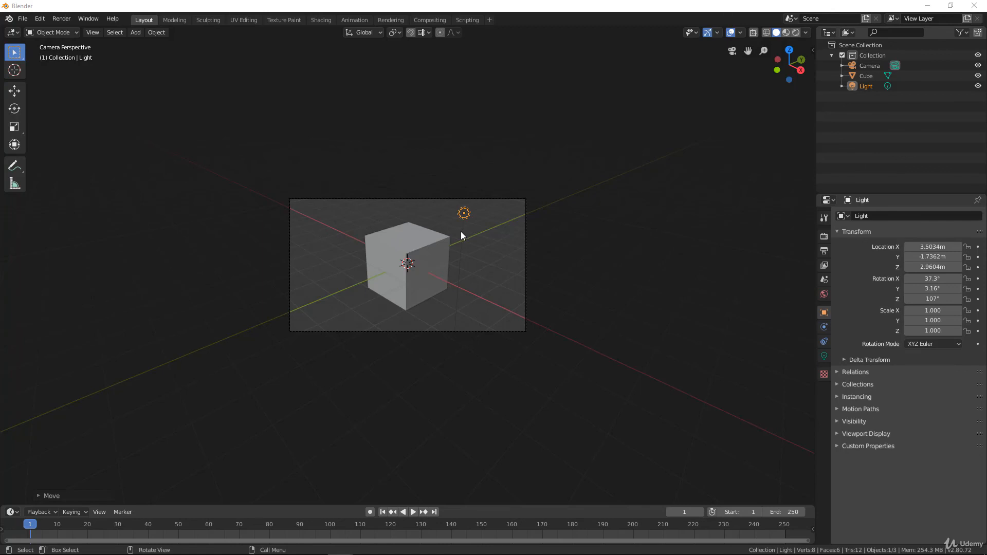
middle_click_drag(535, 216, 704, 64)
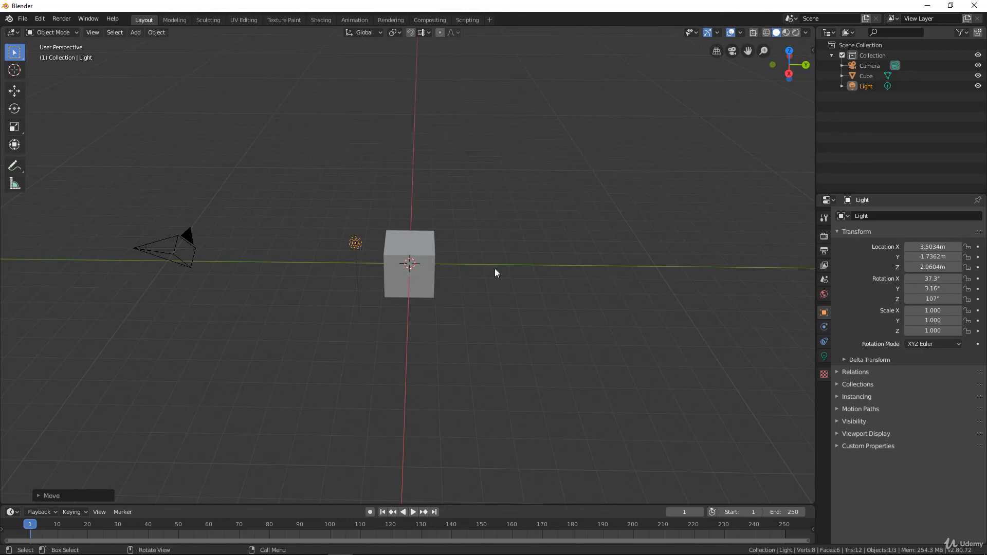
Toggle the viewport overlays off to inspect the bare cube up close from several angles, and turn them back on.
left_click(730, 32)
middle_click_drag(527, 192, 440, 294)
scroll(431, 307, "up", 4)
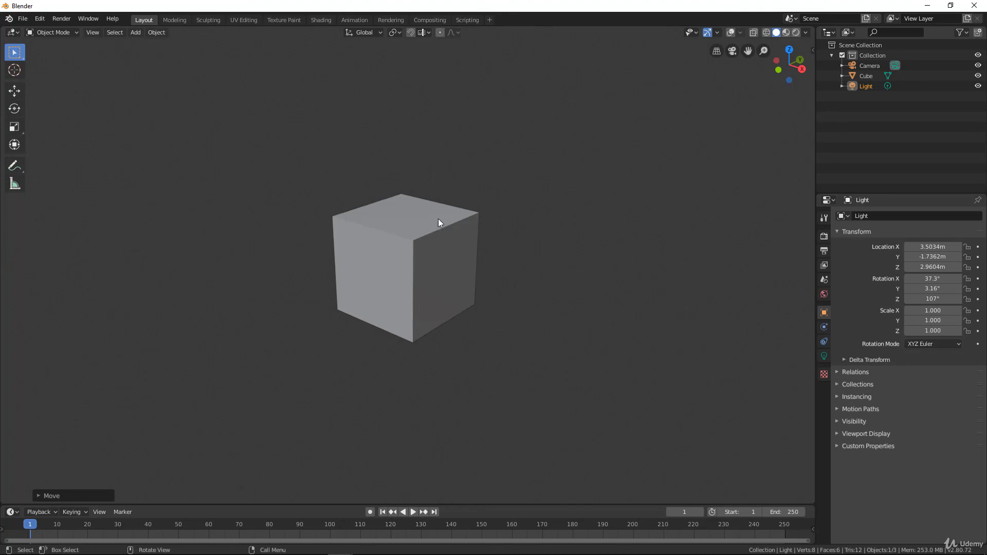
scroll(440, 220, "up", 3)
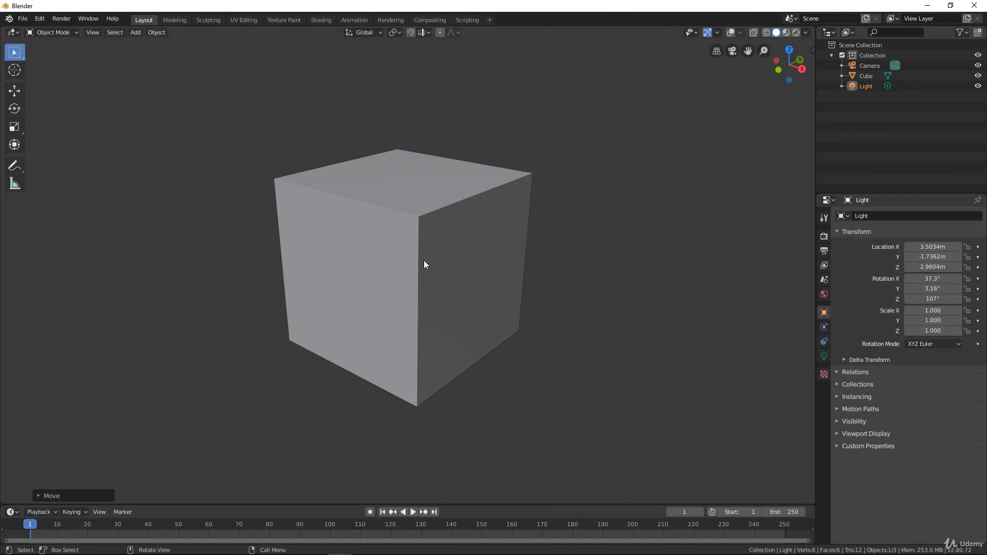
scroll(424, 260, "up", 2)
scroll(384, 236, "down", 1)
middle_click_drag(426, 159, 430, 155)
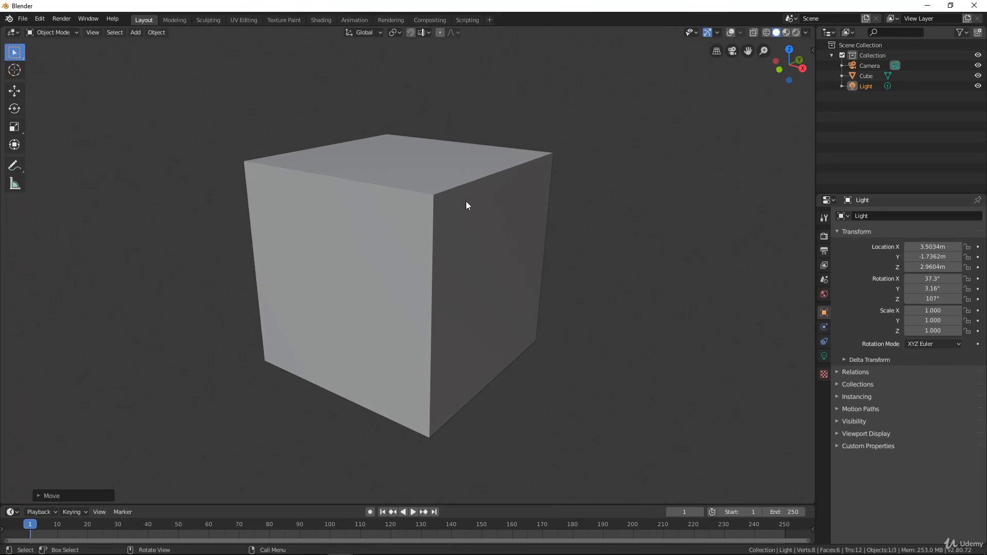
middle_click_drag(404, 195, 448, 207)
scroll(477, 158, "up", 2)
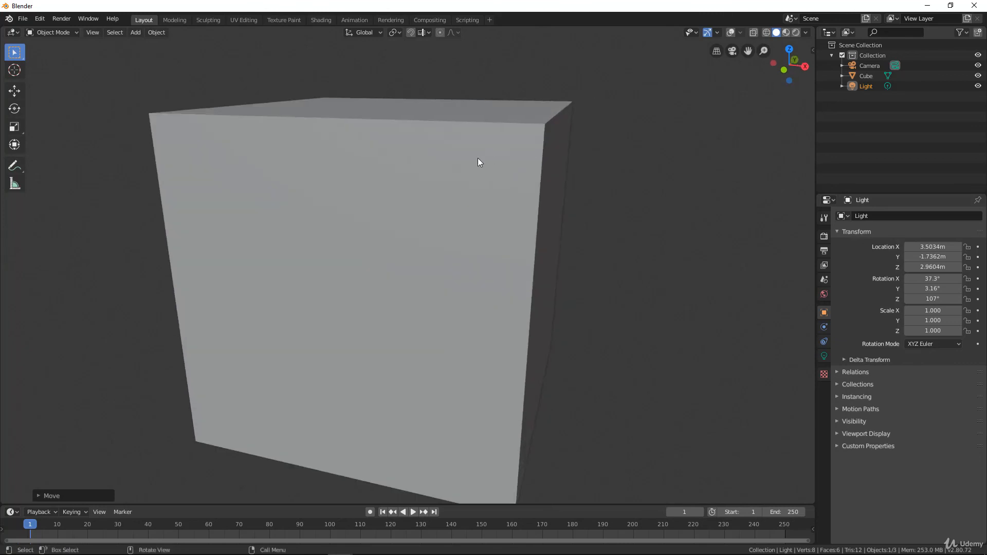
scroll(430, 170, "down", 2)
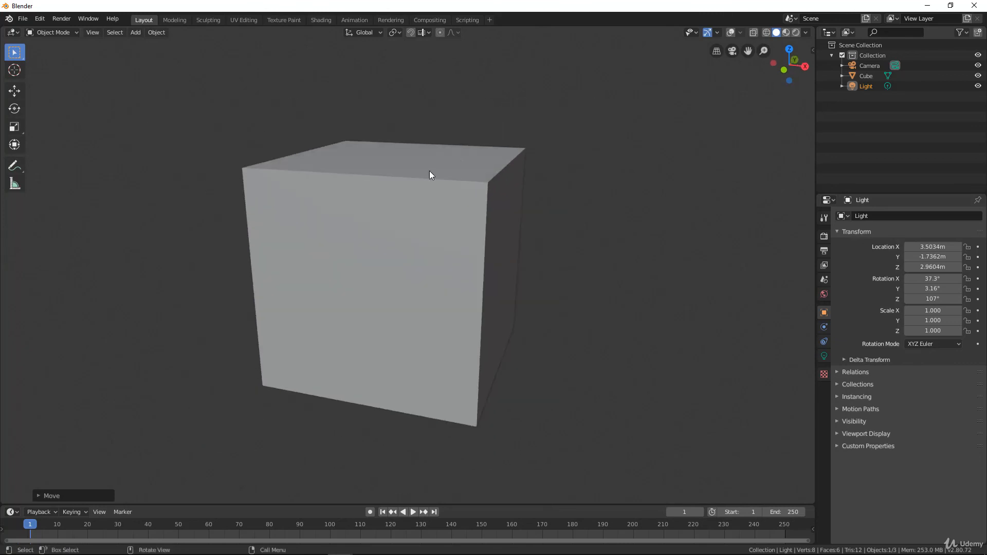
left_click(729, 33)
scroll(508, 289, "down", 3)
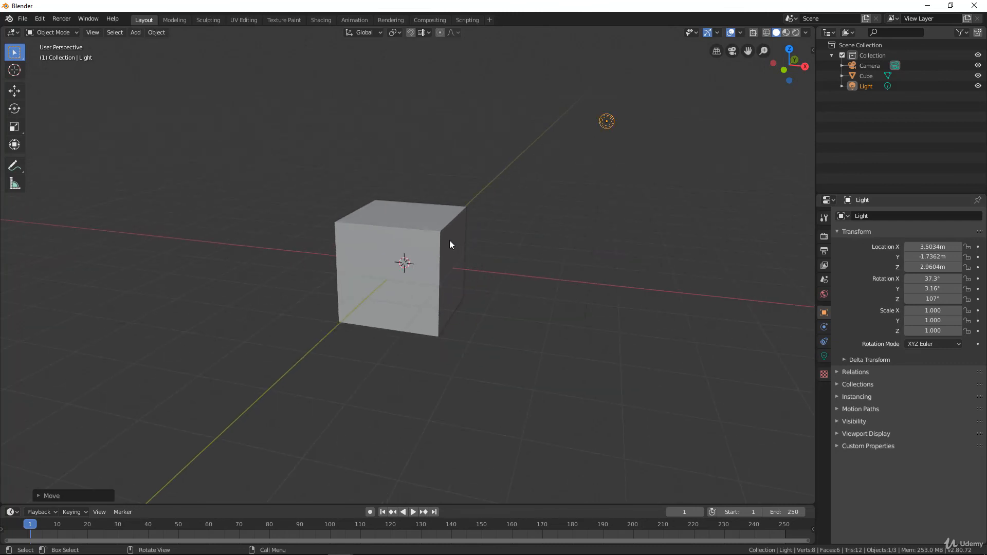
Visit the Sculpting workspace to toggle its viewport overlays off and on, and return to the Layout workspace.
left_click(210, 18)
scroll(477, 233, "down", 3)
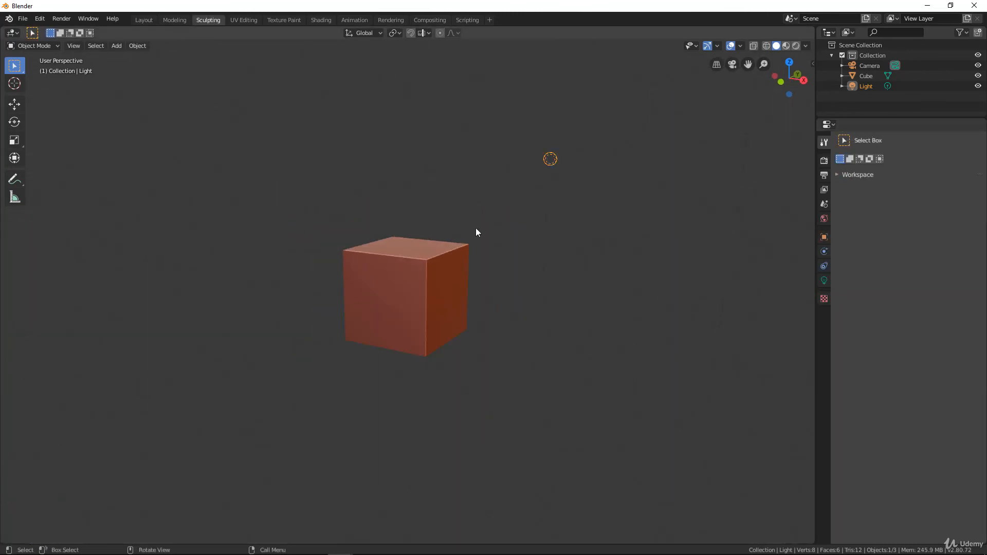
scroll(550, 214, "up", 2)
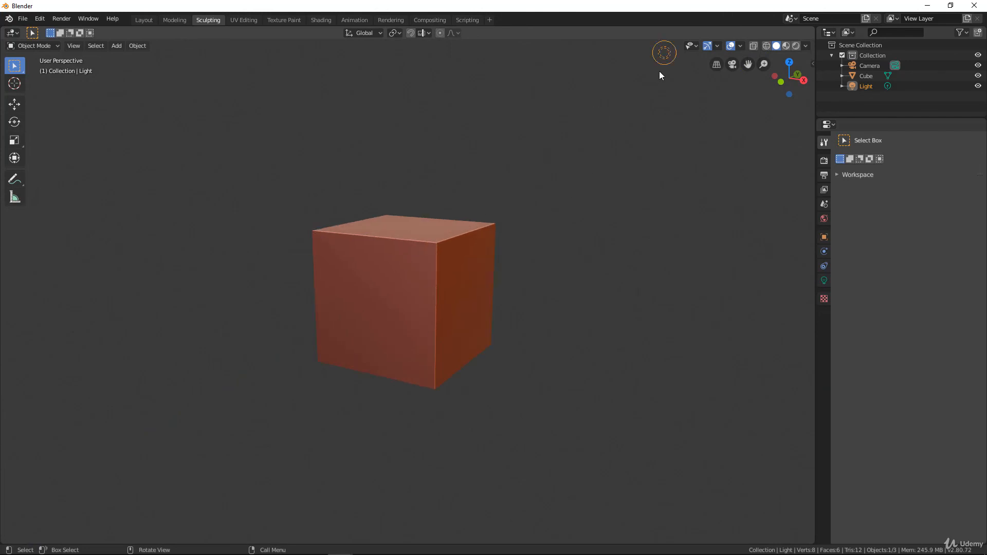
left_click(731, 46)
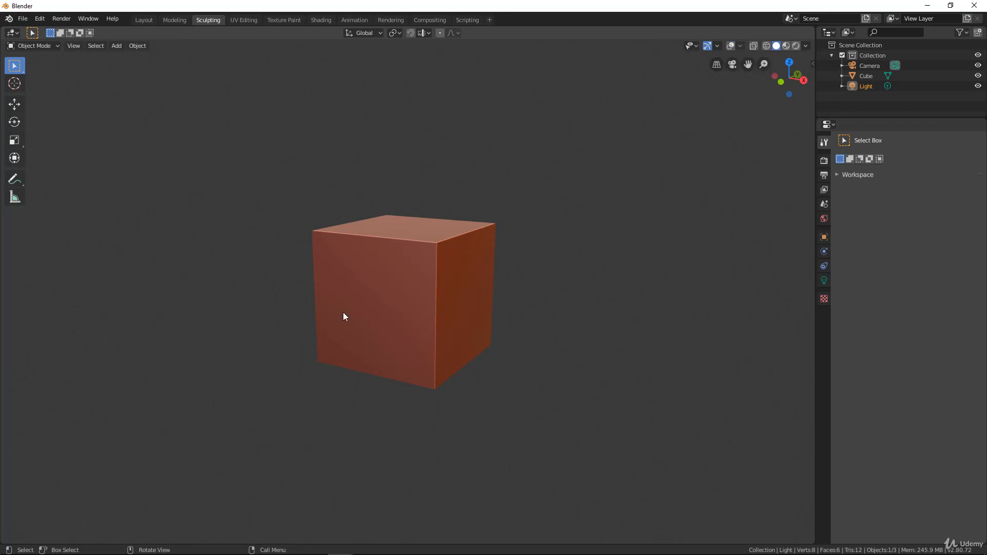
left_click(731, 46)
left_click(147, 21)
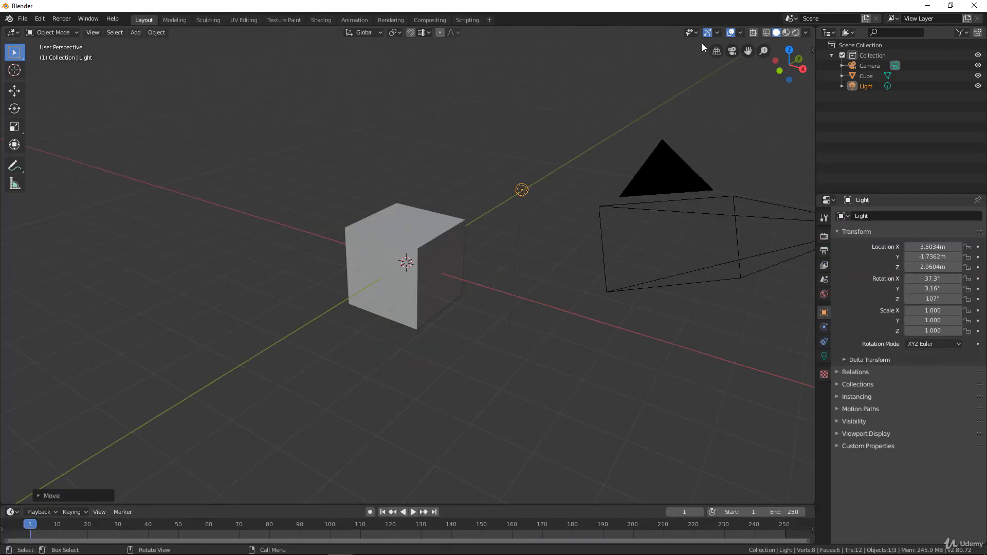
middle_click_drag(532, 209, 376, 294)
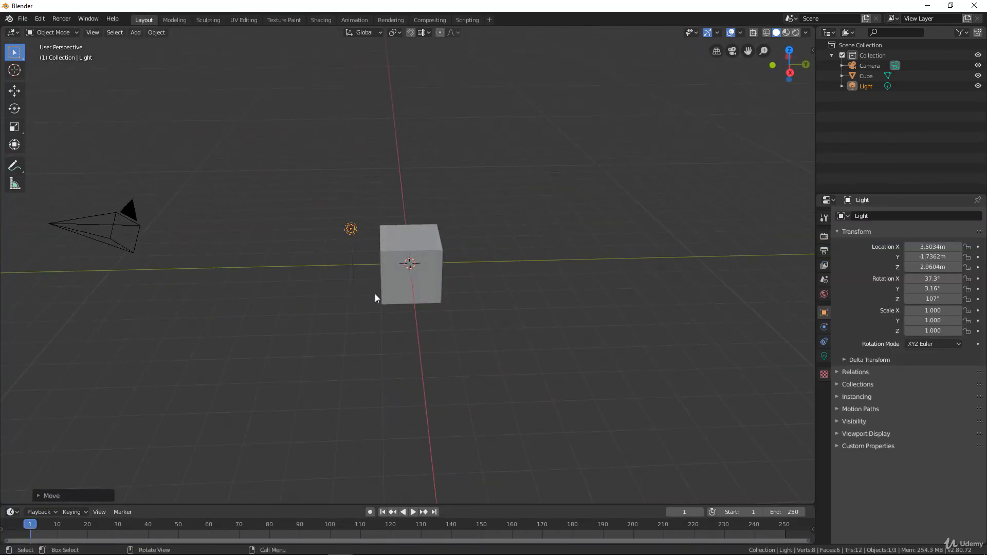